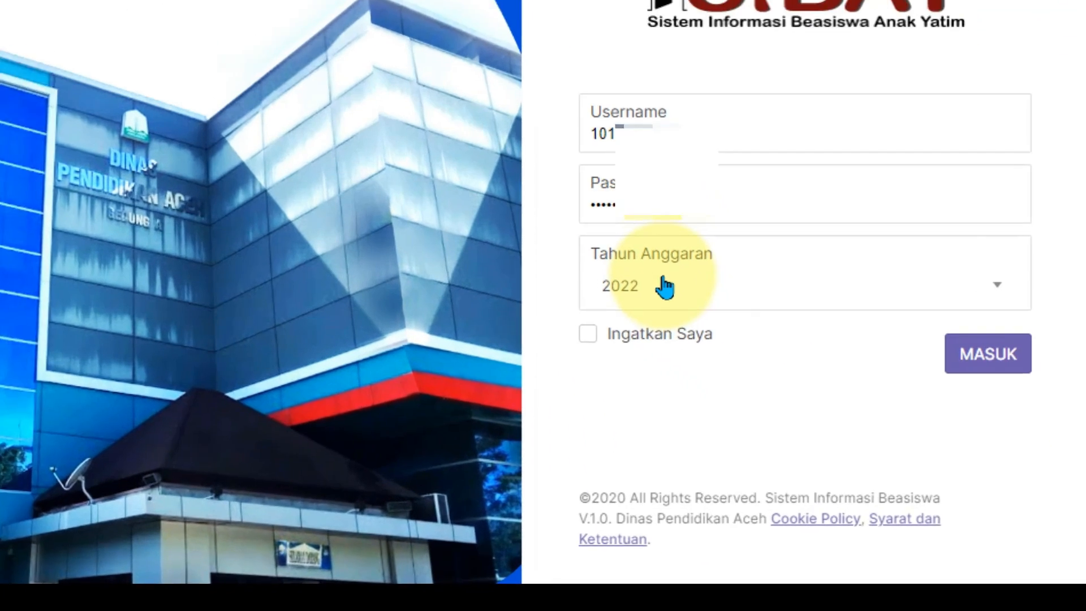
Step: Log in to SIBAY with budget year 2023 selected in Tahun Anggaran
{"action": "left_click", "coordinate": [784, 388]}
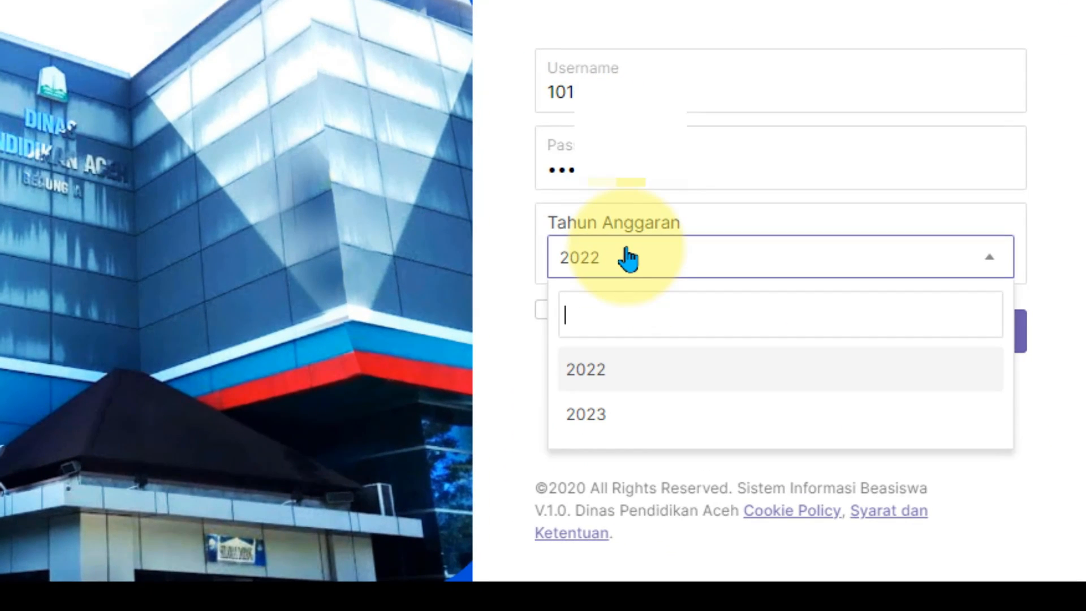
{"action": "left_click", "coordinate": [583, 421]}
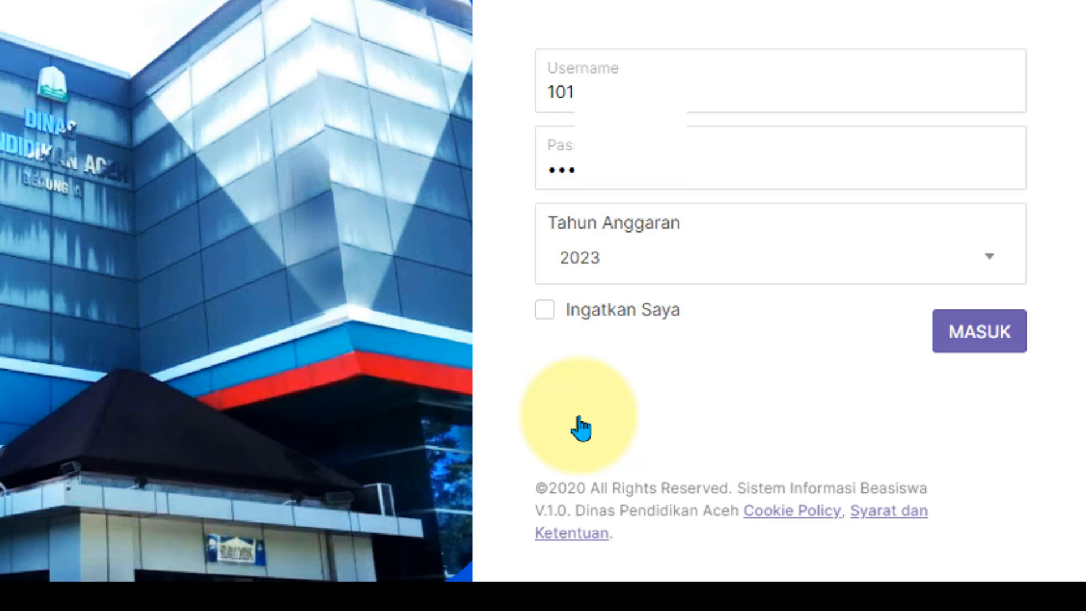
{"action": "left_click", "coordinate": [949, 346]}
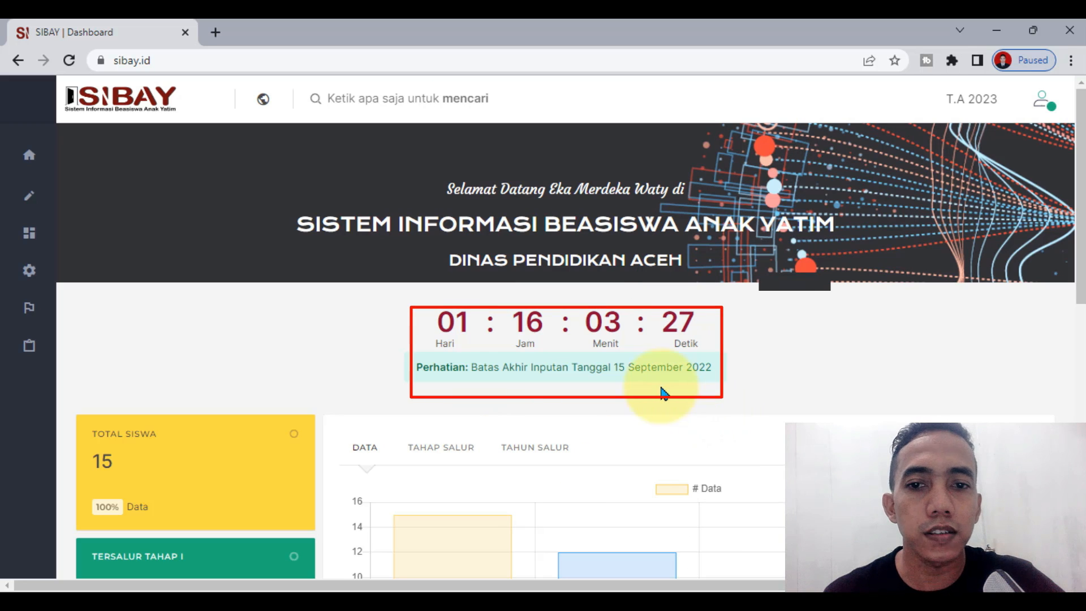
{"action": "left_click_drag", "start_coordinate": [614, 367], "coordinate": [750, 381]}
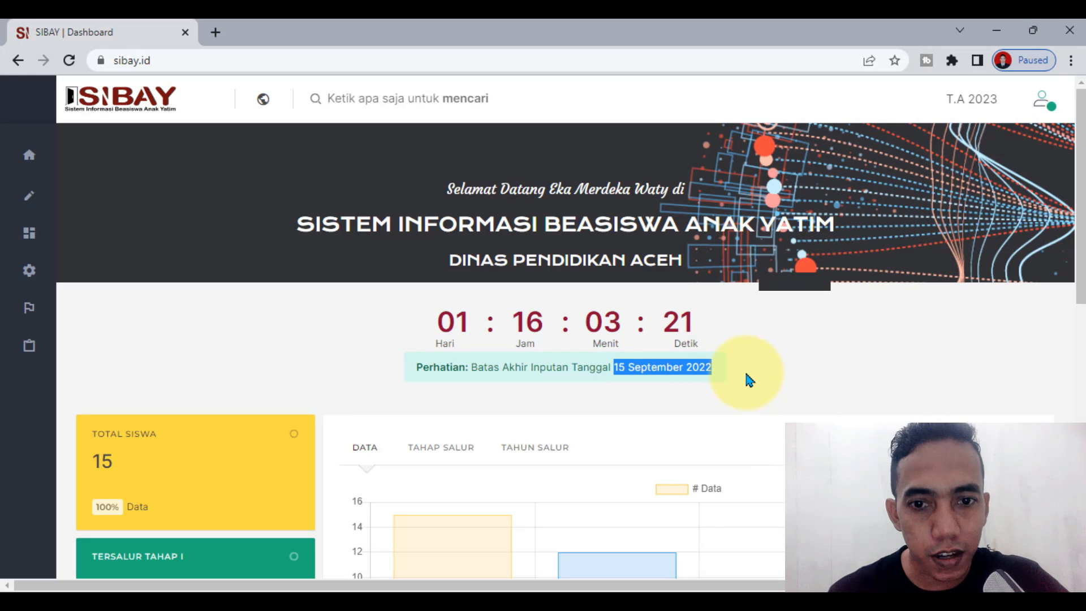
{"action": "left_click_drag", "start_coordinate": [414, 366], "coordinate": [718, 388]}
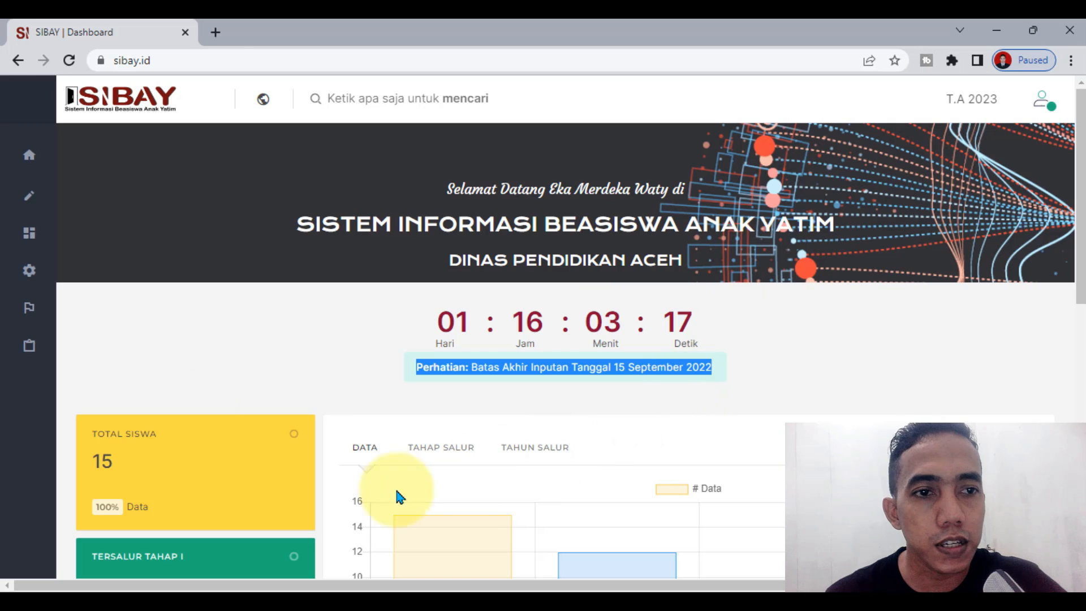
{"action": "left_click", "coordinate": [248, 335]}
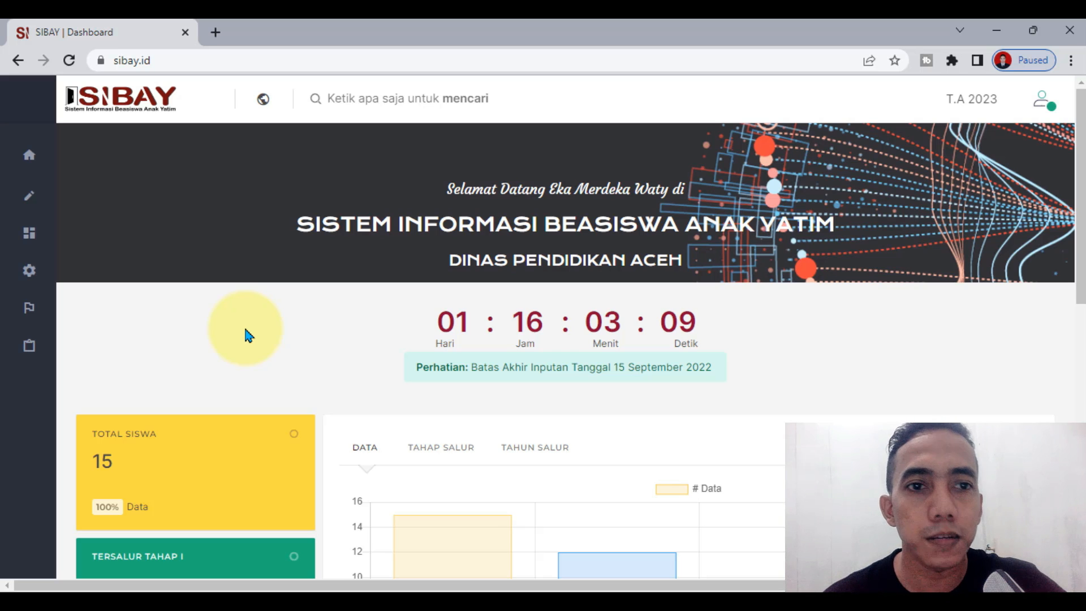
Step: Open Inputan > Form Siswa from the sidebar and scroll to the entered-students table
{"action": "mouse_move", "coordinate": [28, 200]}
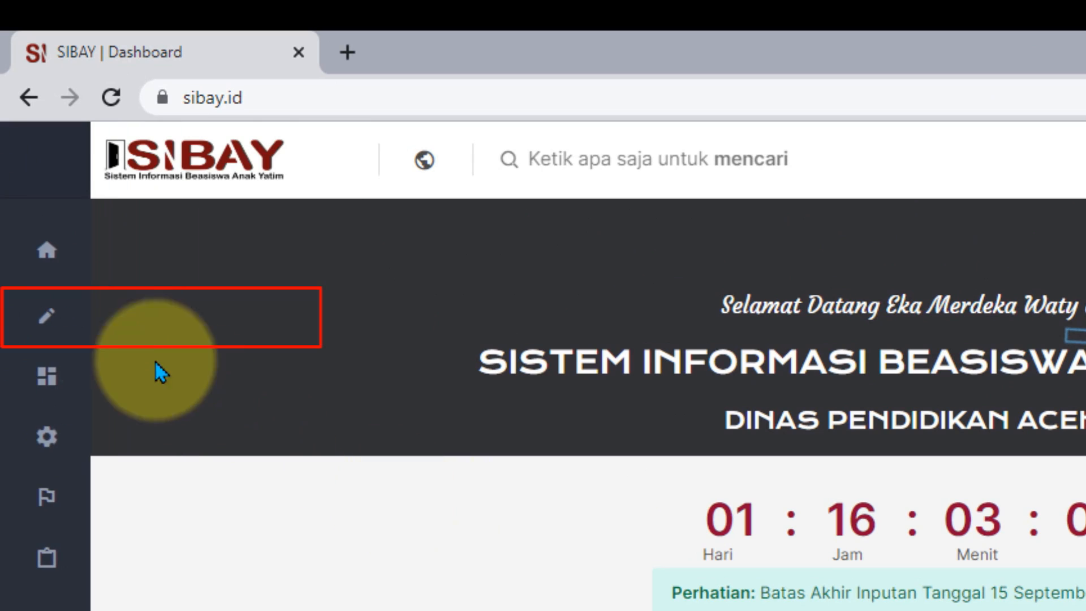
{"action": "mouse_move", "coordinate": [67, 320]}
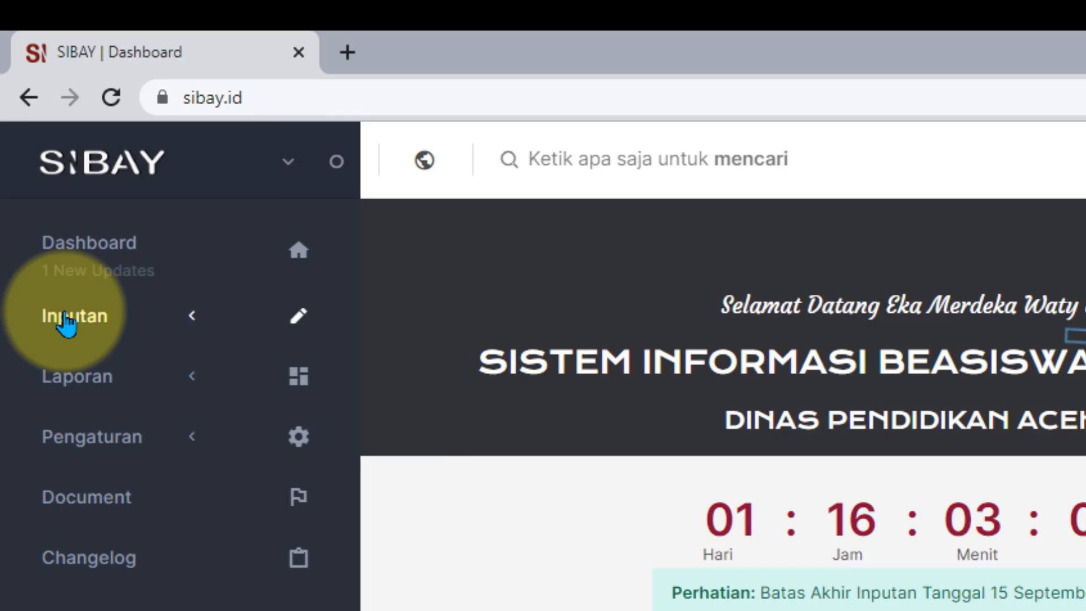
{"action": "left_click", "coordinate": [96, 333]}
{"action": "left_click", "coordinate": [105, 423]}
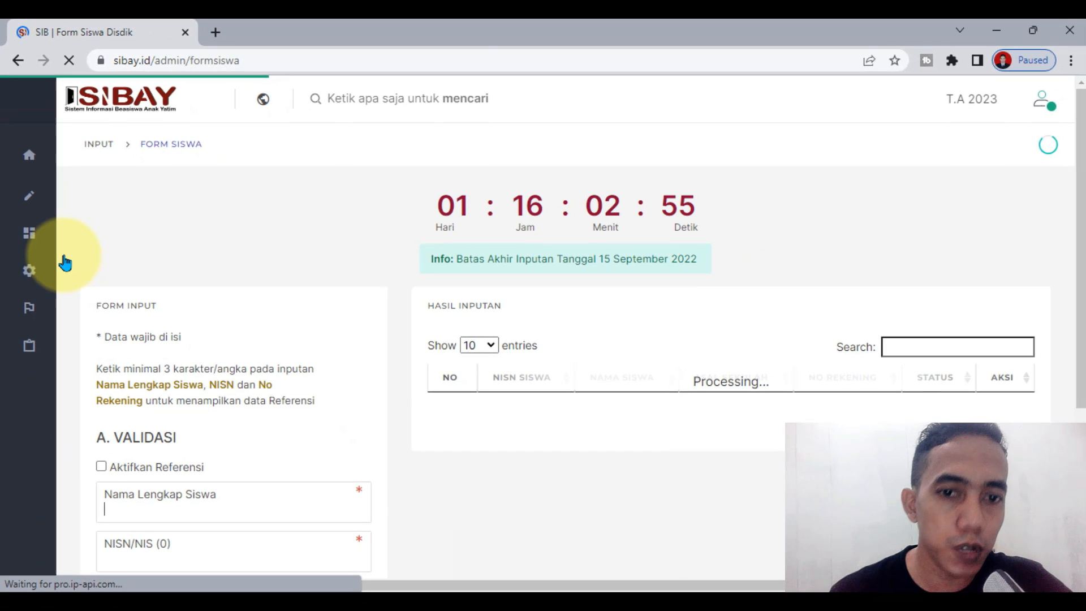
{"action": "left_click", "coordinate": [35, 203]}
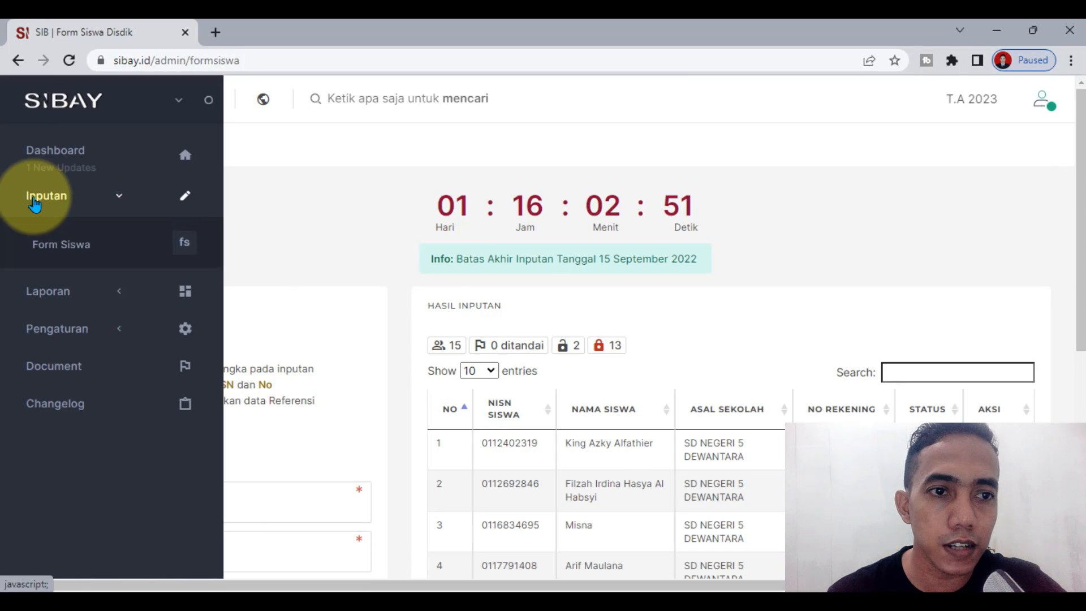
{"action": "left_click", "coordinate": [69, 256]}
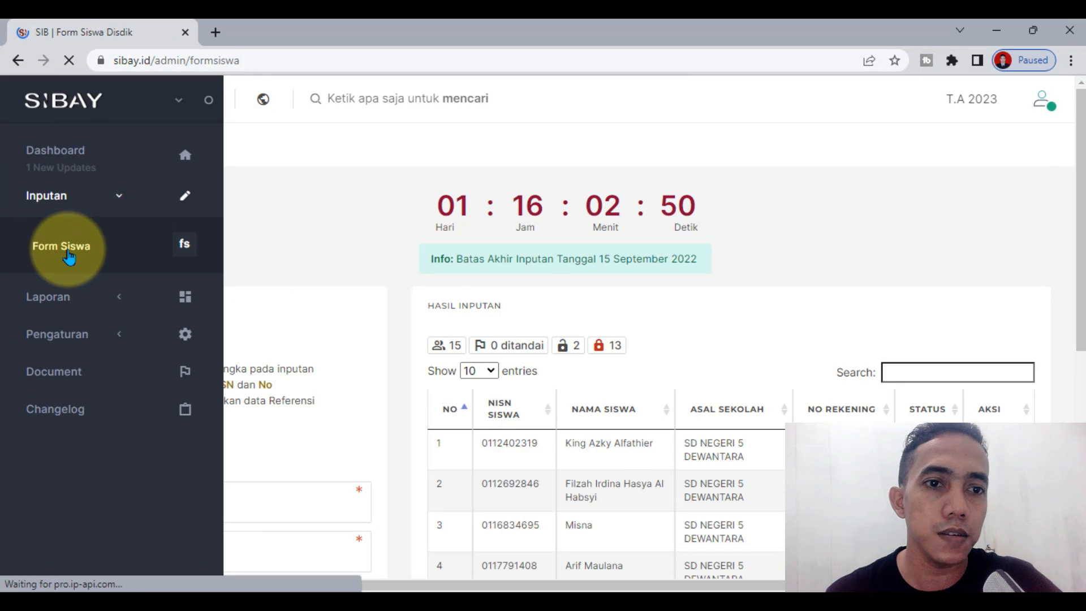
{"action": "scroll", "coordinate": [250, 286], "scroll_direction": "down", "scroll_amount": 4}
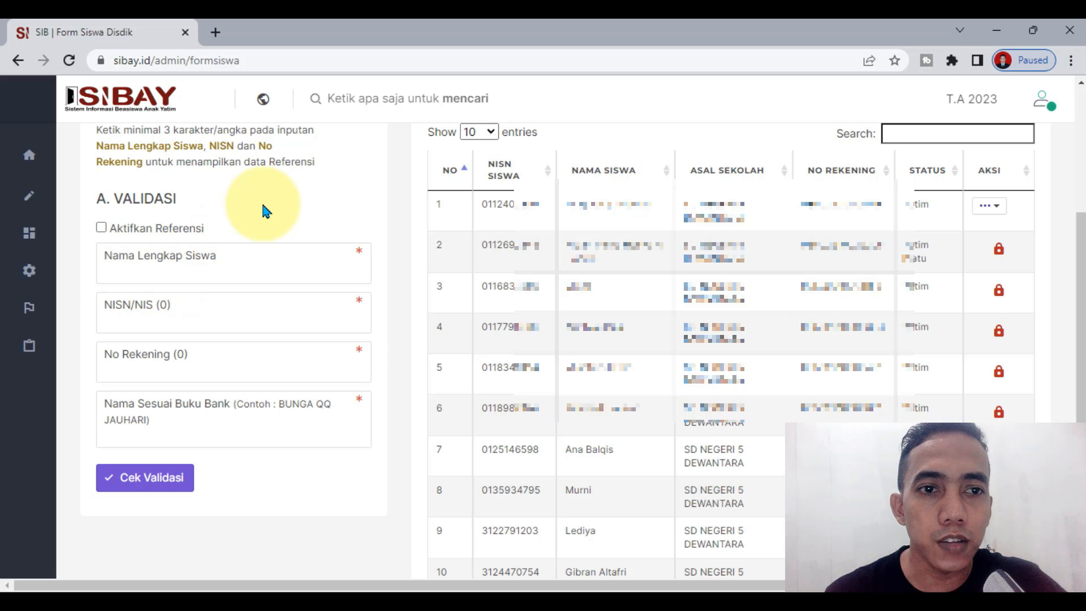
{"action": "scroll", "coordinate": [255, 297], "scroll_direction": "up", "scroll_amount": 2}
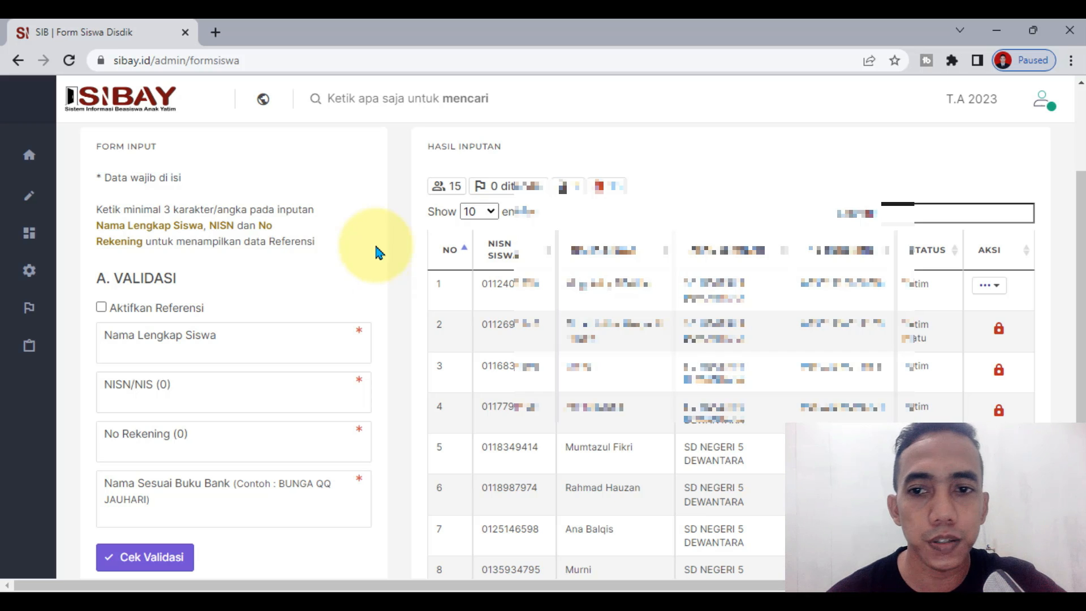
{"action": "scroll", "coordinate": [342, 446], "scroll_direction": "down", "scroll_amount": 1}
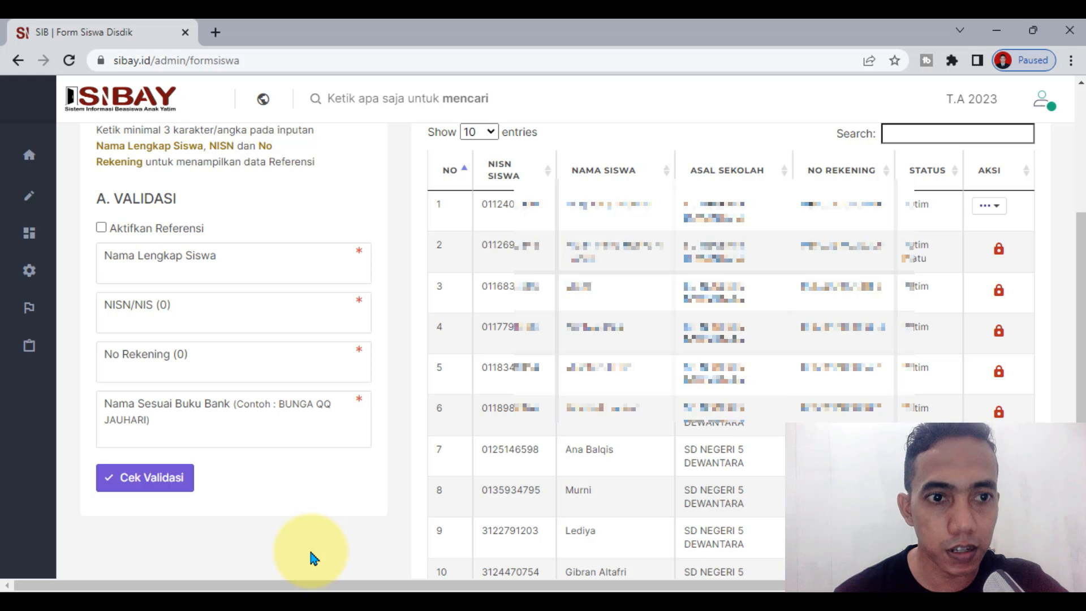
{"action": "left_click", "coordinate": [144, 255]}
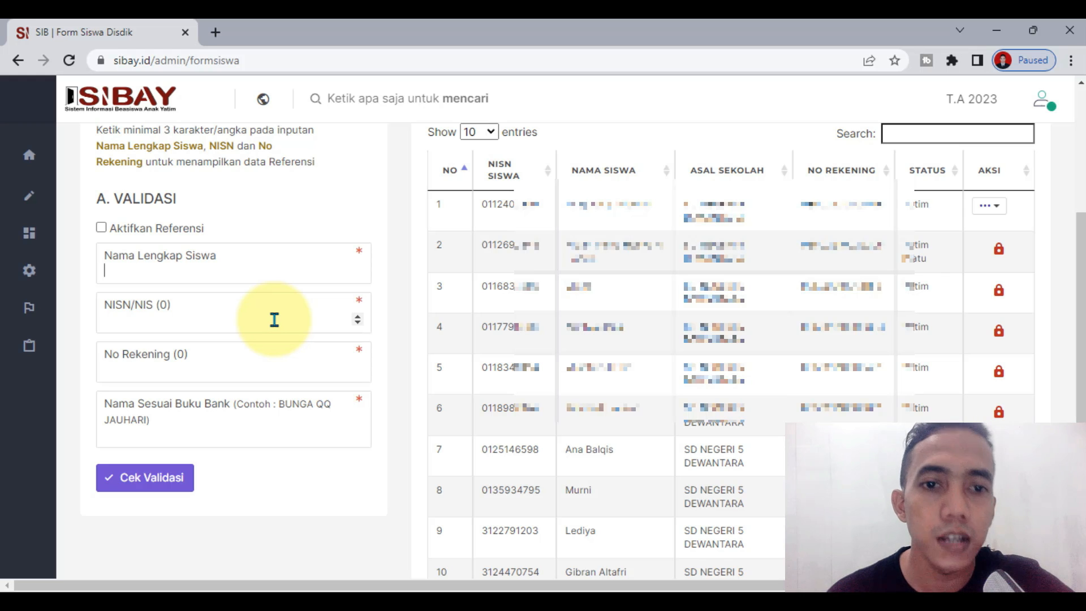
{"action": "left_click", "coordinate": [203, 322]}
{"action": "left_click", "coordinate": [205, 265]}
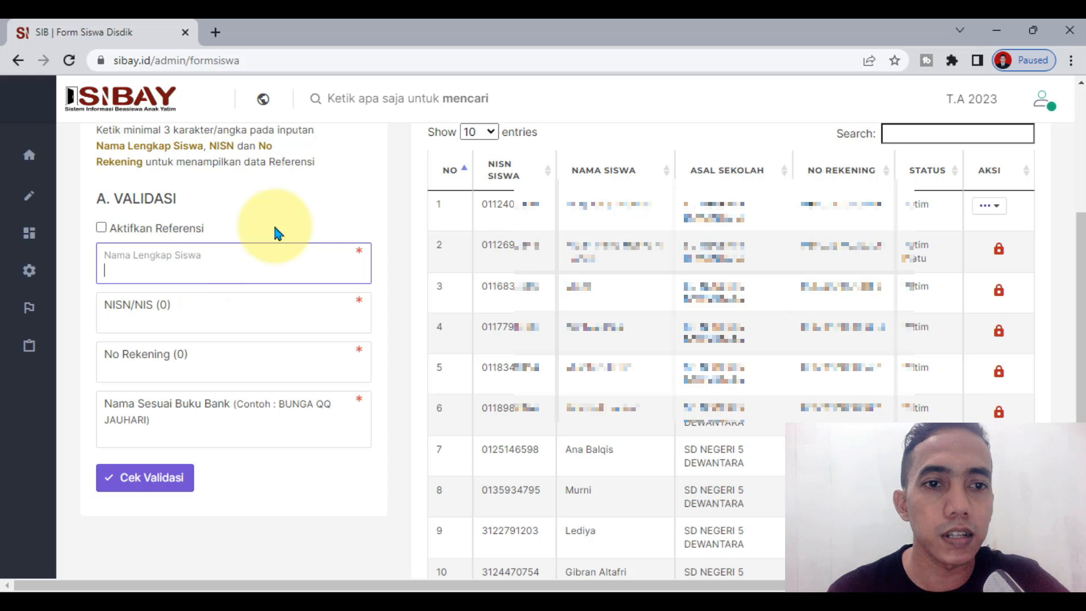
{"action": "left_click", "coordinate": [320, 219]}
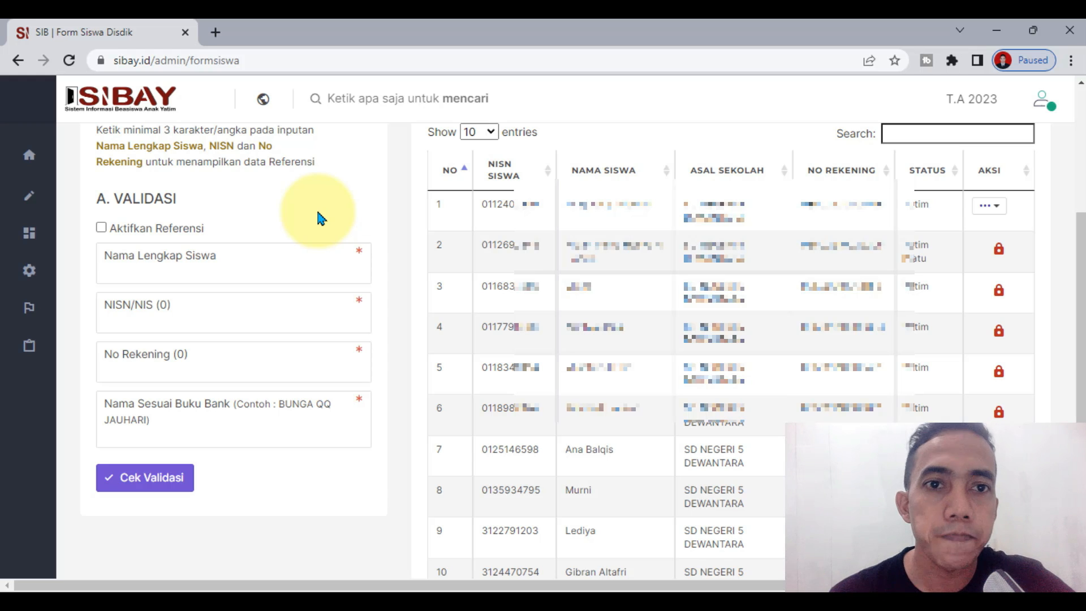
Step: Work in the validation form's student full-name and bank-book name fields
{"action": "left_click", "coordinate": [173, 279]}
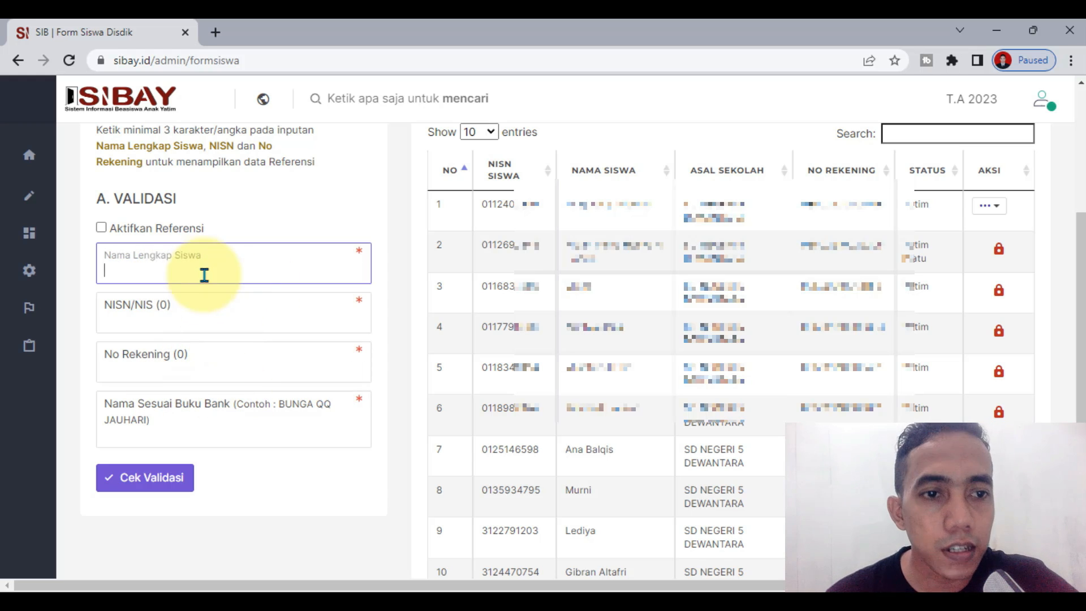
{"action": "left_click", "coordinate": [343, 217]}
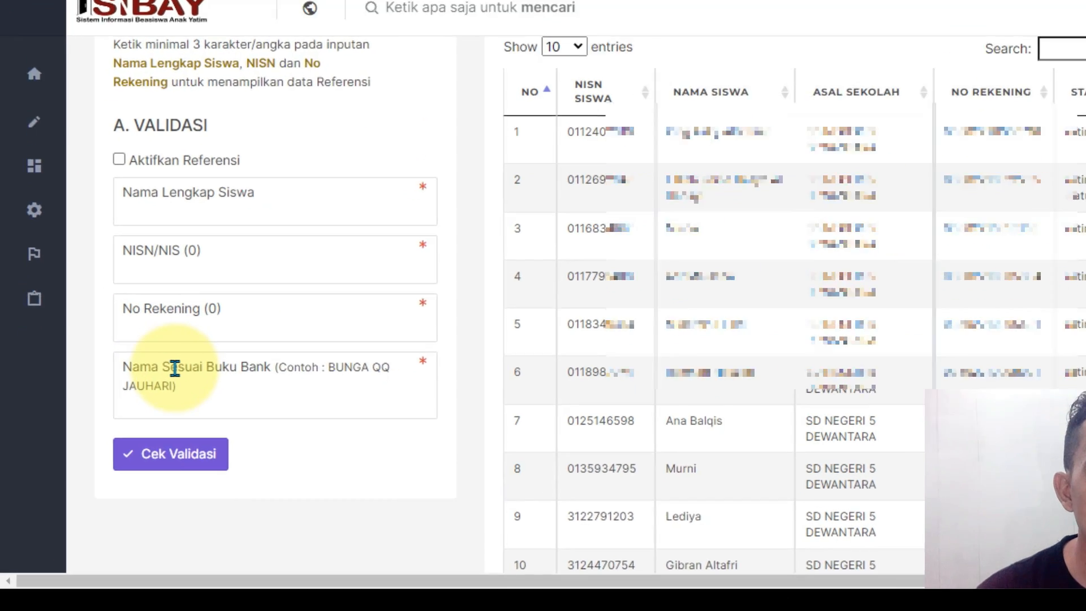
{"action": "left_click", "coordinate": [149, 418]}
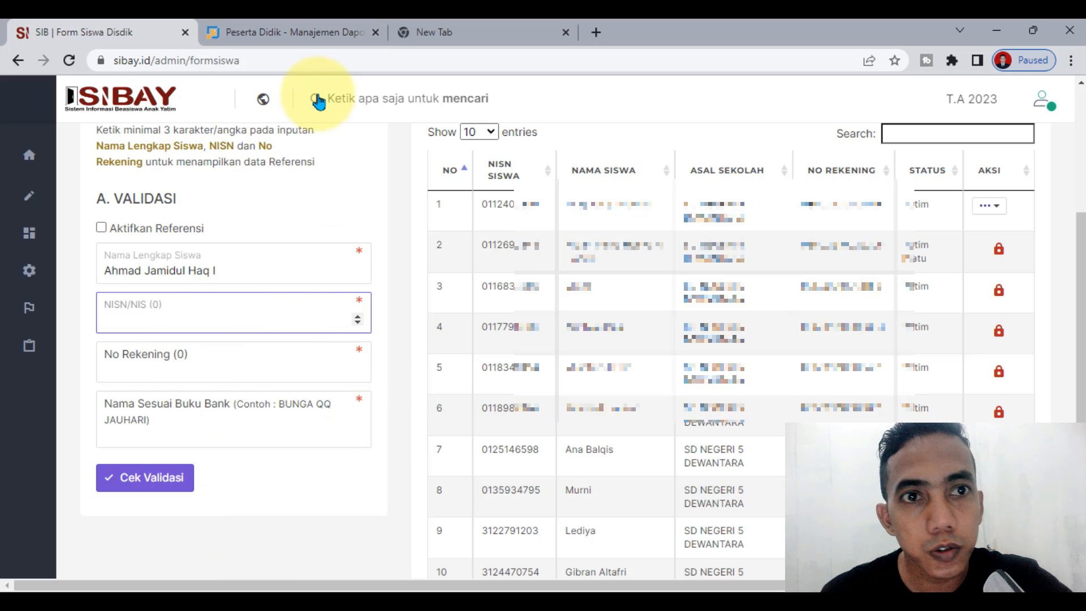
Step: Copy the found student's NISN from Dapodik's Peserta Didik list and return to SIBAY
{"action": "left_click", "coordinate": [311, 29]}
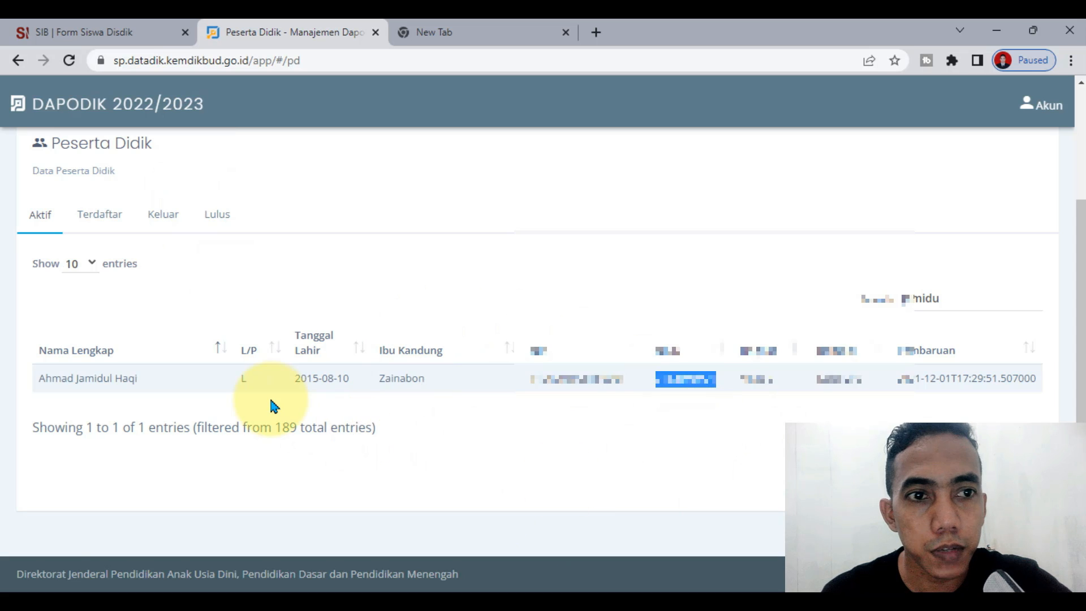
{"action": "scroll", "coordinate": [292, 253], "scroll_direction": "up", "scroll_amount": 3}
{"action": "scroll", "coordinate": [215, 396], "scroll_direction": "down", "scroll_amount": 3}
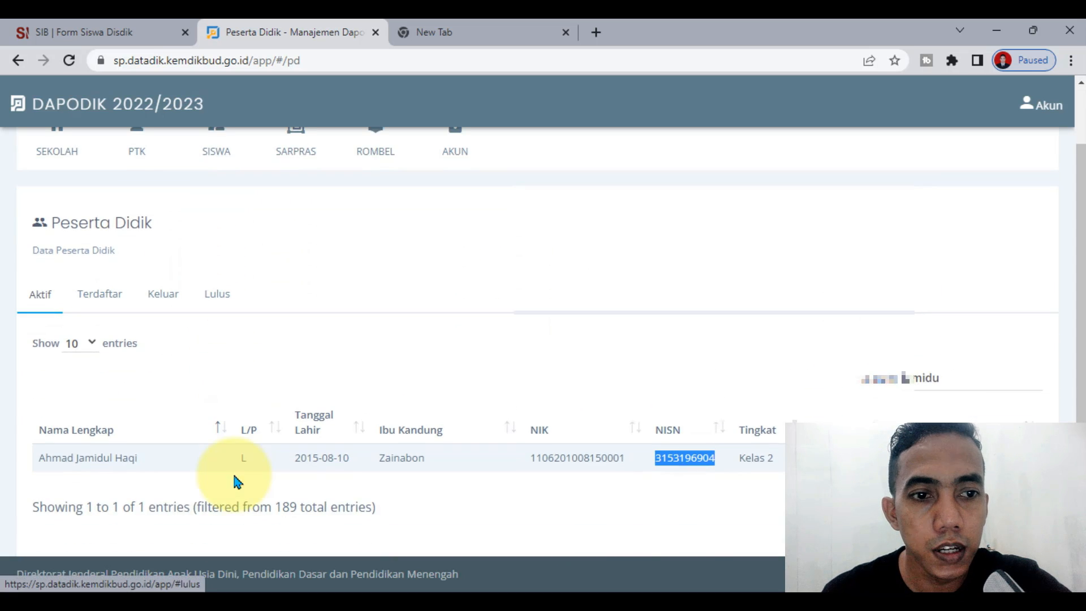
{"action": "scroll", "coordinate": [201, 498], "scroll_direction": "down", "scroll_amount": 1}
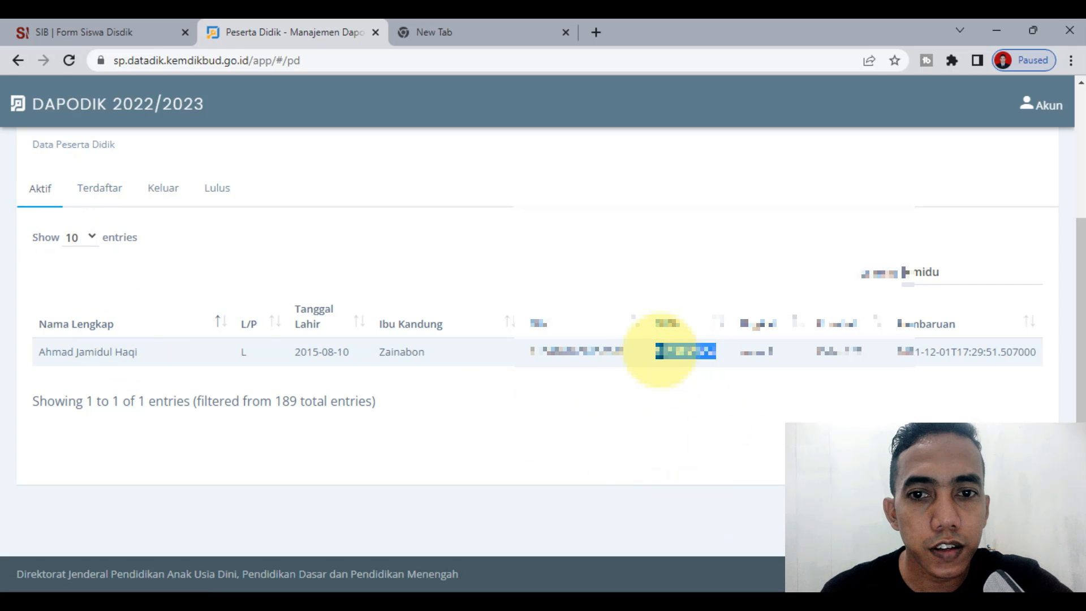
{"action": "right_click", "coordinate": [660, 352]}
{"action": "left_click", "coordinate": [693, 368]}
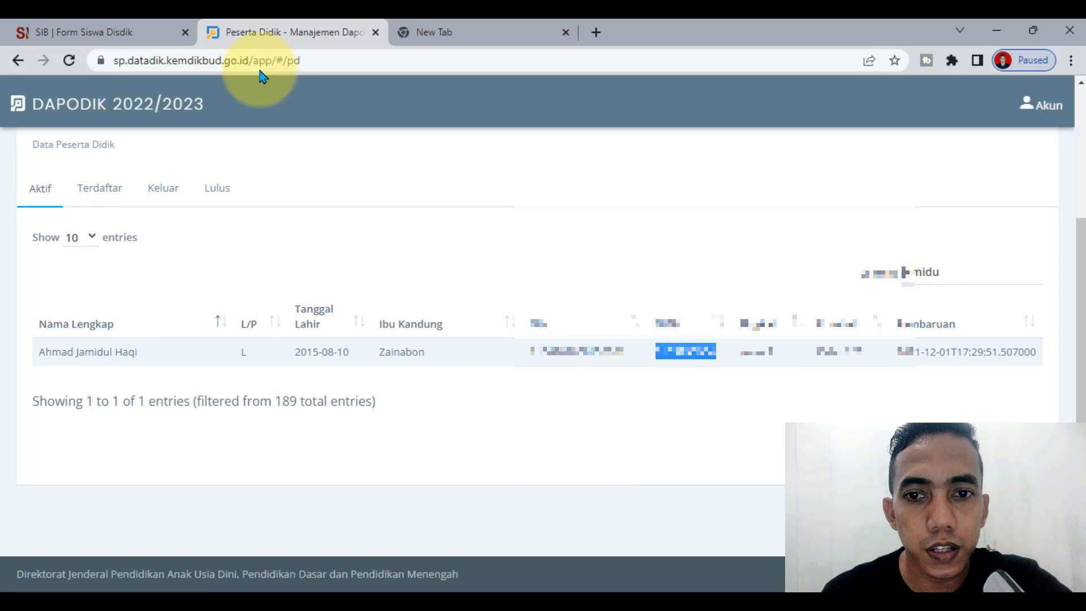
{"action": "left_click", "coordinate": [113, 32]}
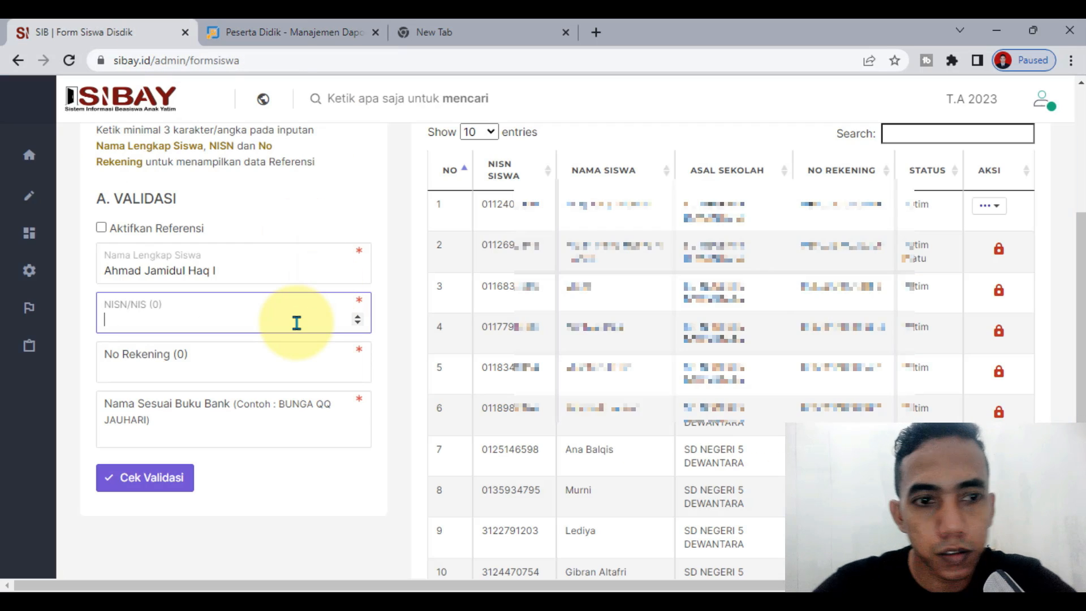
Step: Paste the copied NISN into the NISN/NIS field of the validation form
{"action": "key", "text": "ctrl+v"}
{"action": "left_click", "coordinate": [209, 380]}
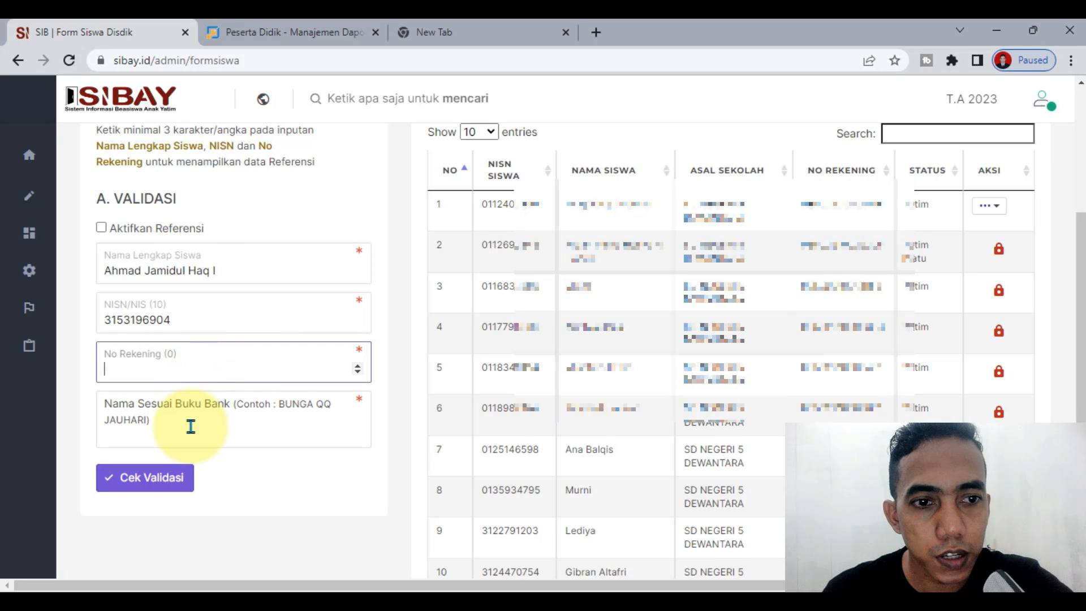
{"action": "left_click", "coordinate": [190, 427]}
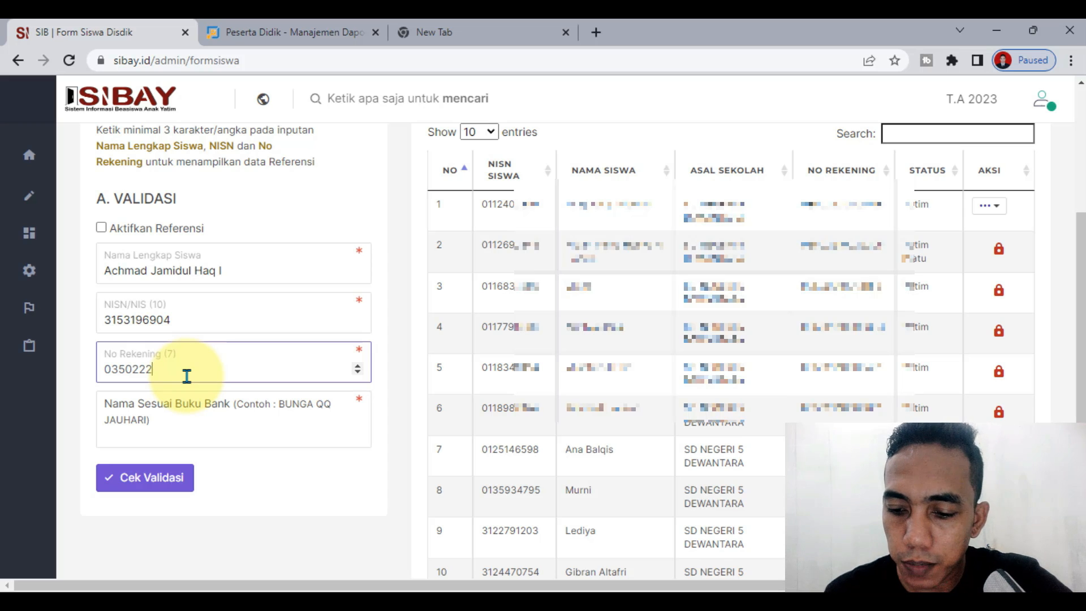
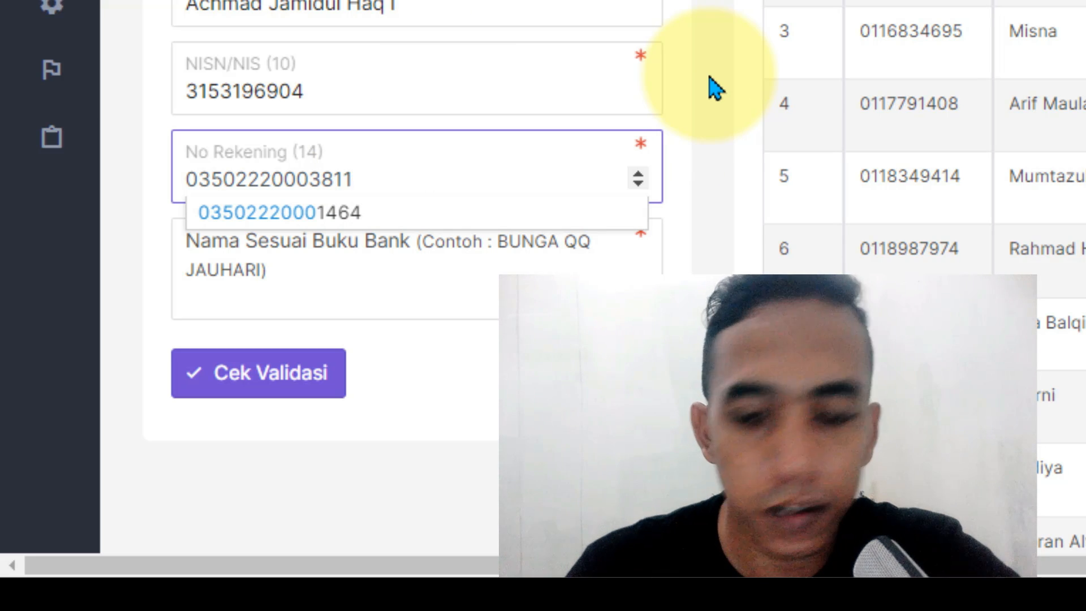
Step: Enter the student's 14-digit bank account number in No Rekening, correcting mistyped digits
{"action": "scroll", "coordinate": [715, 88], "scroll_direction": "down", "scroll_amount": 3}
{"action": "left_click", "coordinate": [493, 121]}
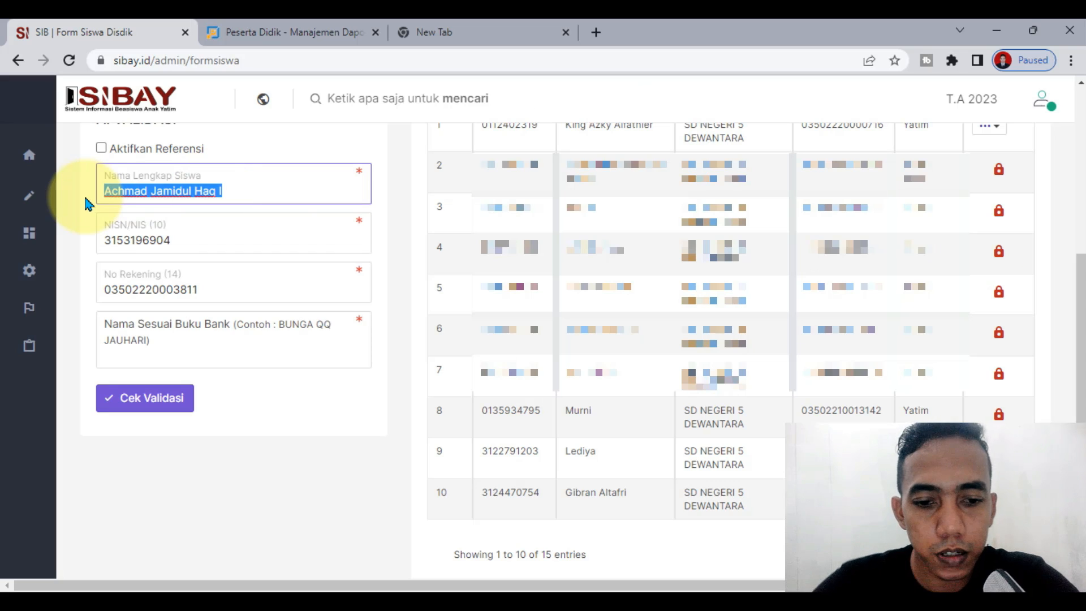
Step: Paste the student's name in capital letters into Nama Sesuai Buku Bank
{"action": "left_click", "coordinate": [189, 355]}
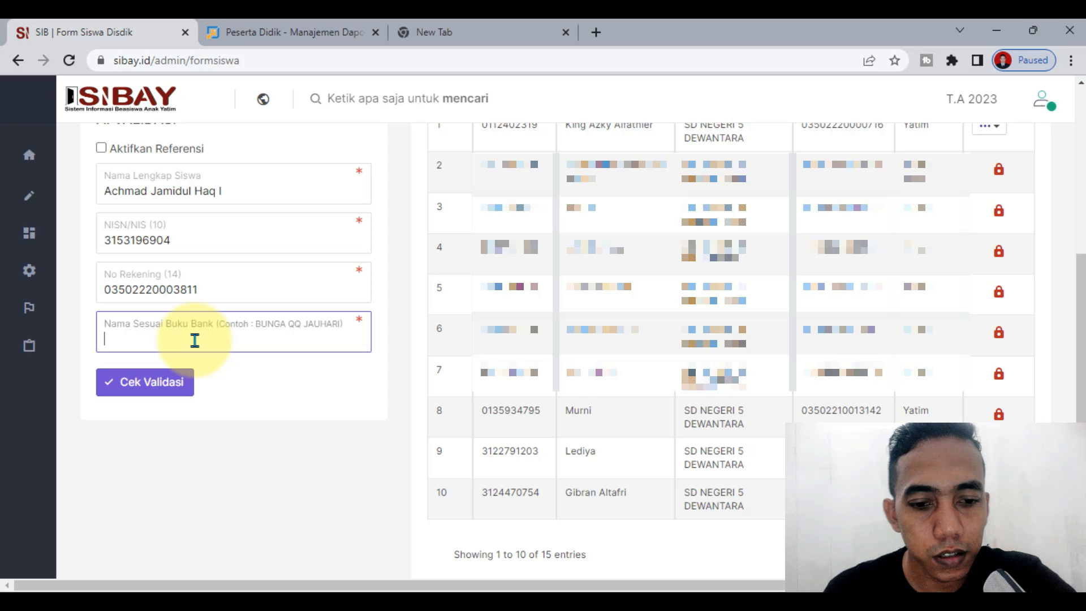
{"action": "left_click", "coordinate": [235, 450]}
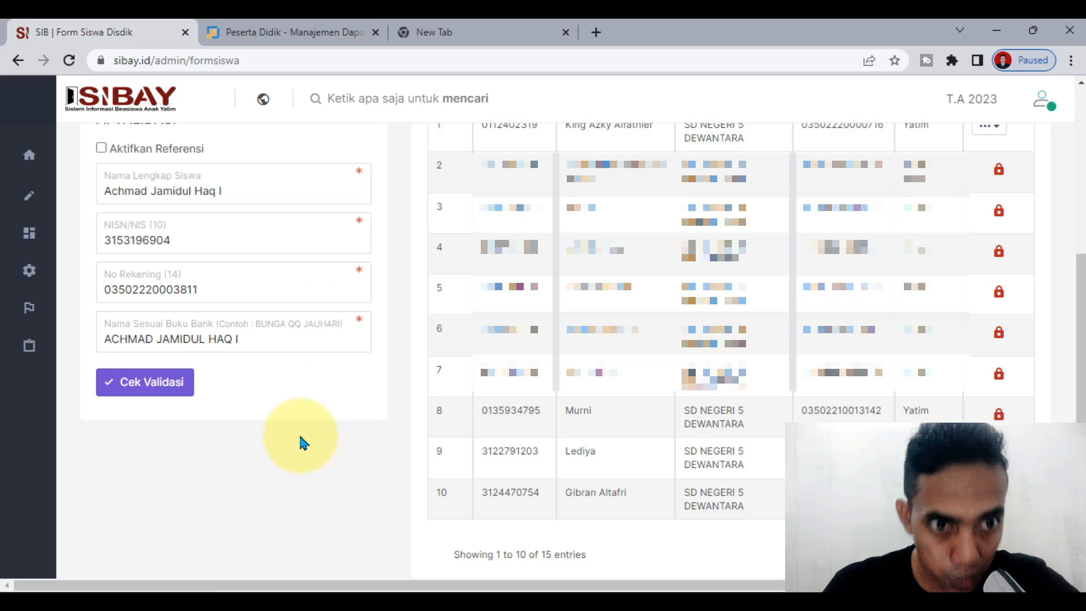
Step: Run Cek Validasi and review the DUPLIKAT record already using this account number
{"action": "left_click", "coordinate": [148, 386]}
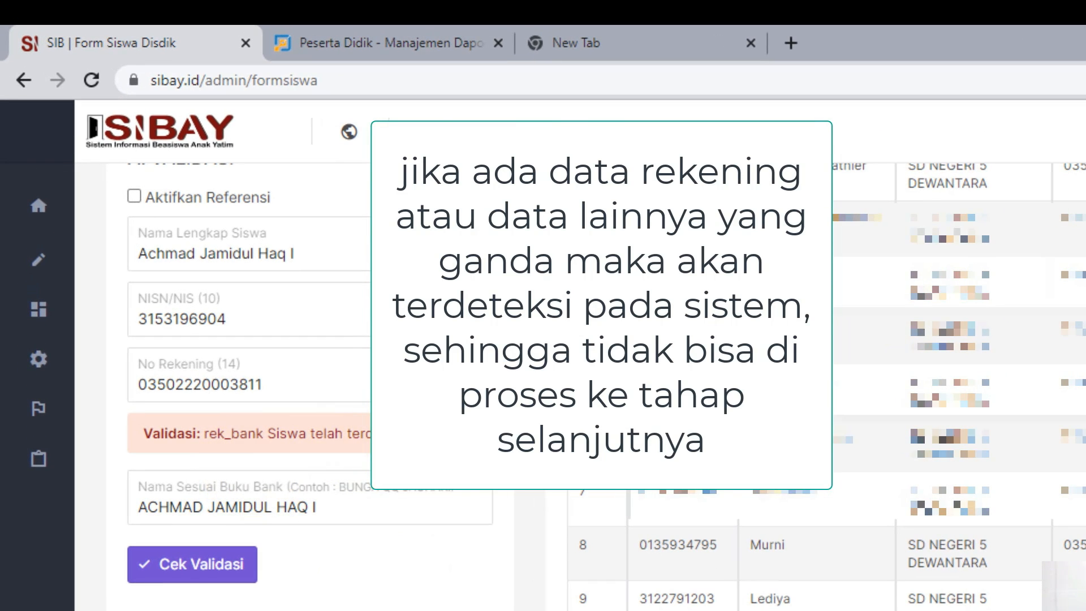
{"action": "left_click", "coordinate": [426, 443]}
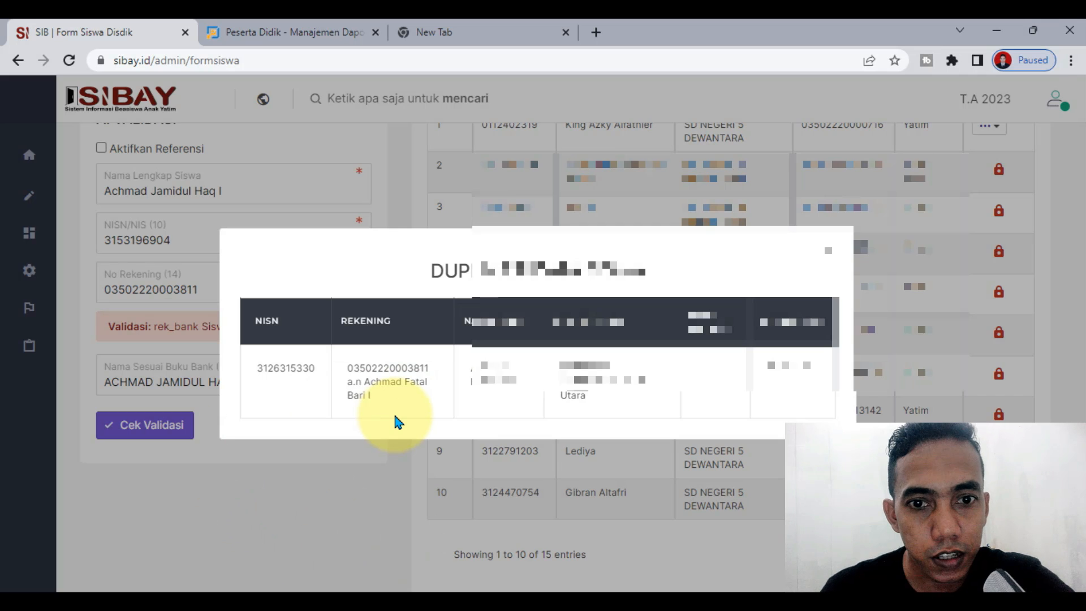
{"action": "left_click", "coordinate": [828, 250]}
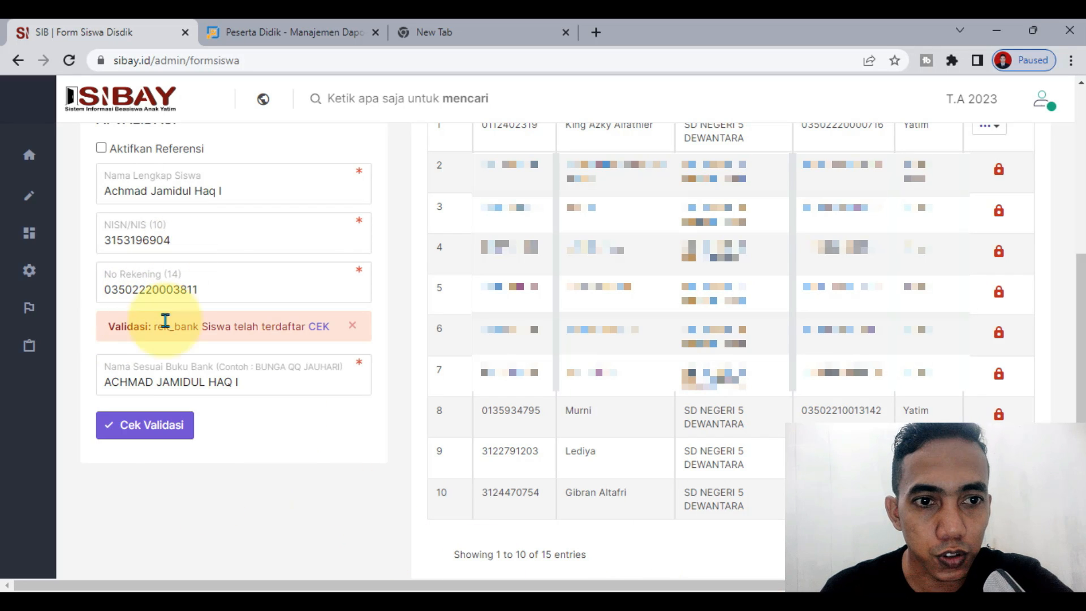
Step: Run Cek Validasi again so the student data passes validation
{"action": "scroll", "coordinate": [509, 566], "scroll_direction": "up", "scroll_amount": 2}
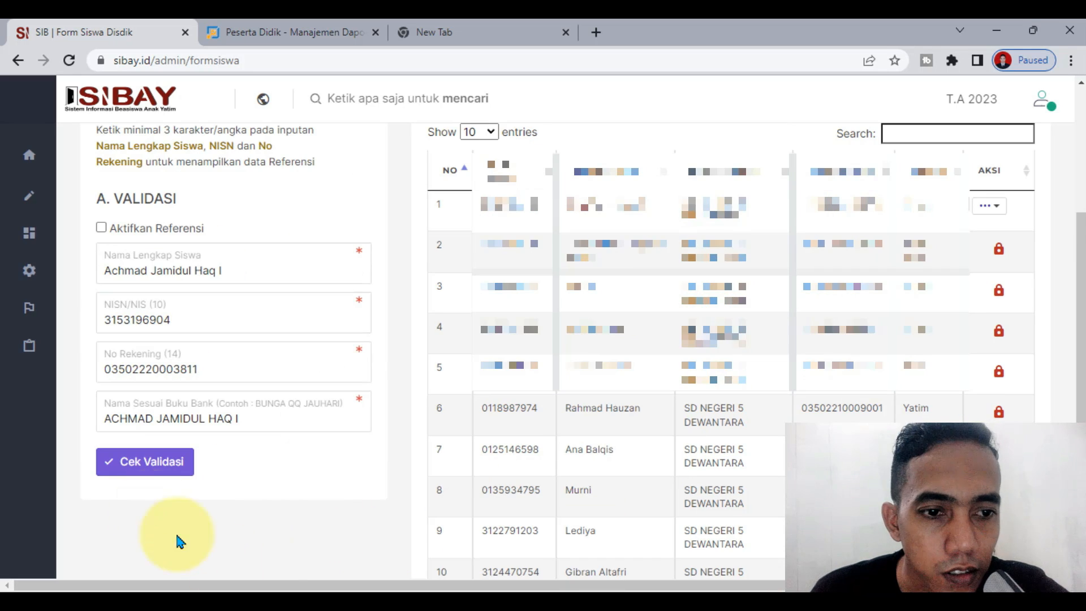
{"action": "mouse_move", "coordinate": [76, 436]}
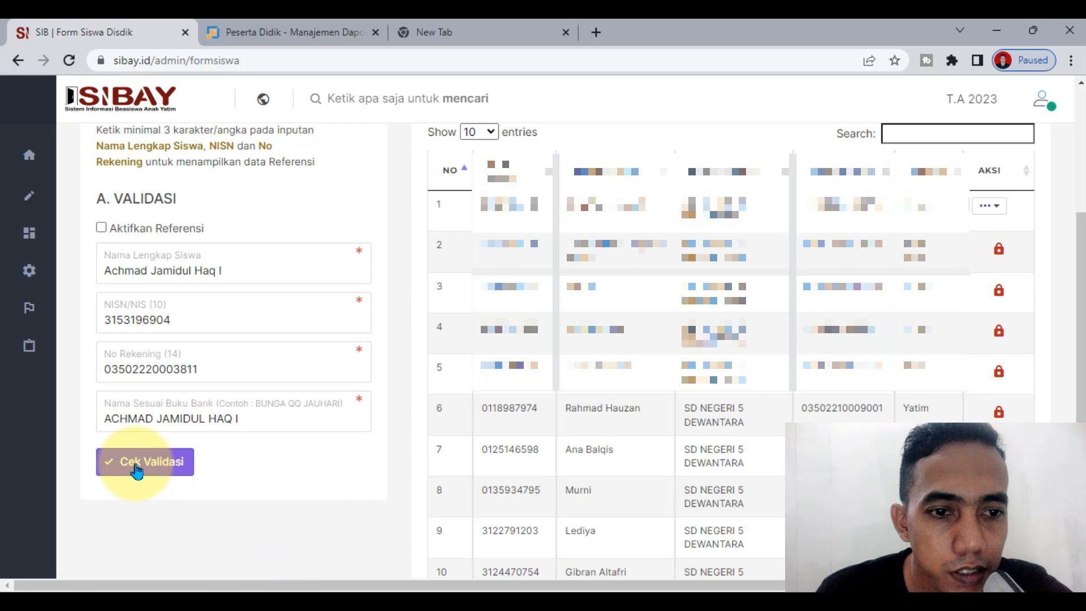
{"action": "left_click", "coordinate": [137, 468]}
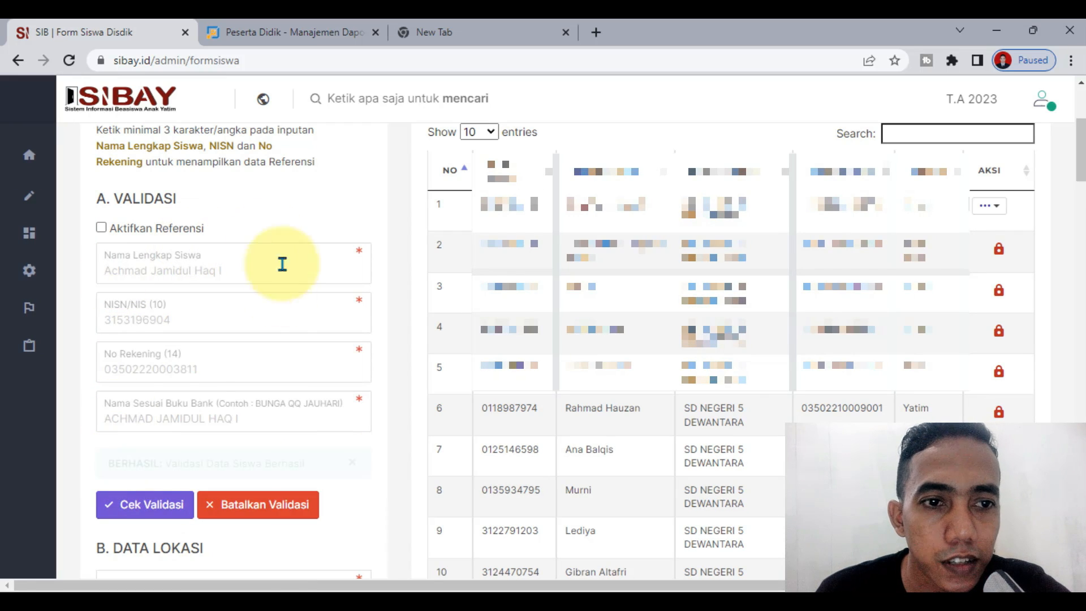
{"action": "scroll", "coordinate": [289, 385], "scroll_direction": "down", "scroll_amount": 10}
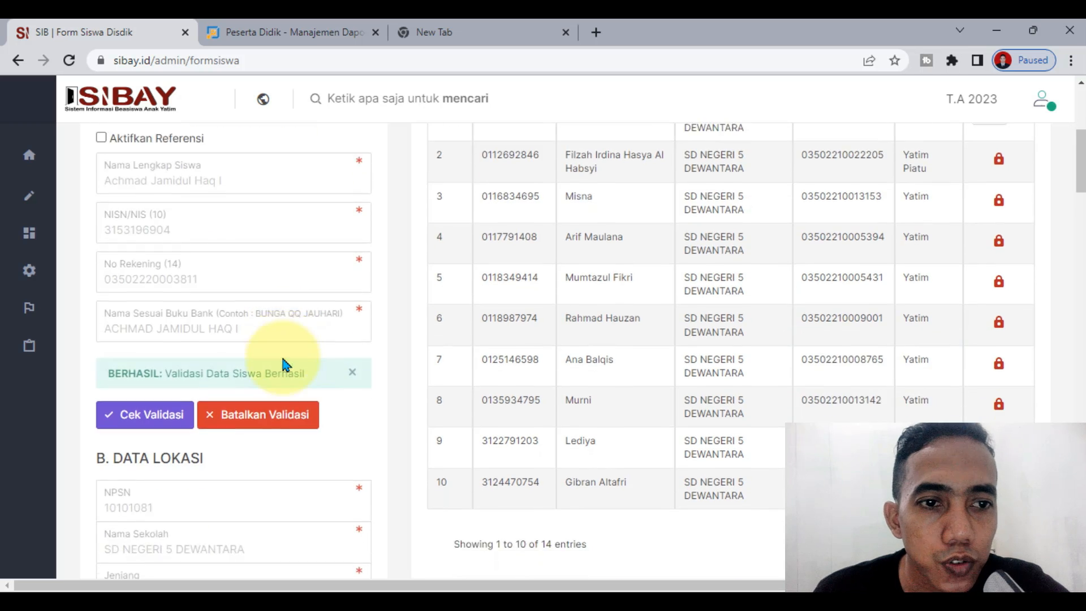
{"action": "scroll", "coordinate": [282, 357], "scroll_direction": "down", "scroll_amount": 6}
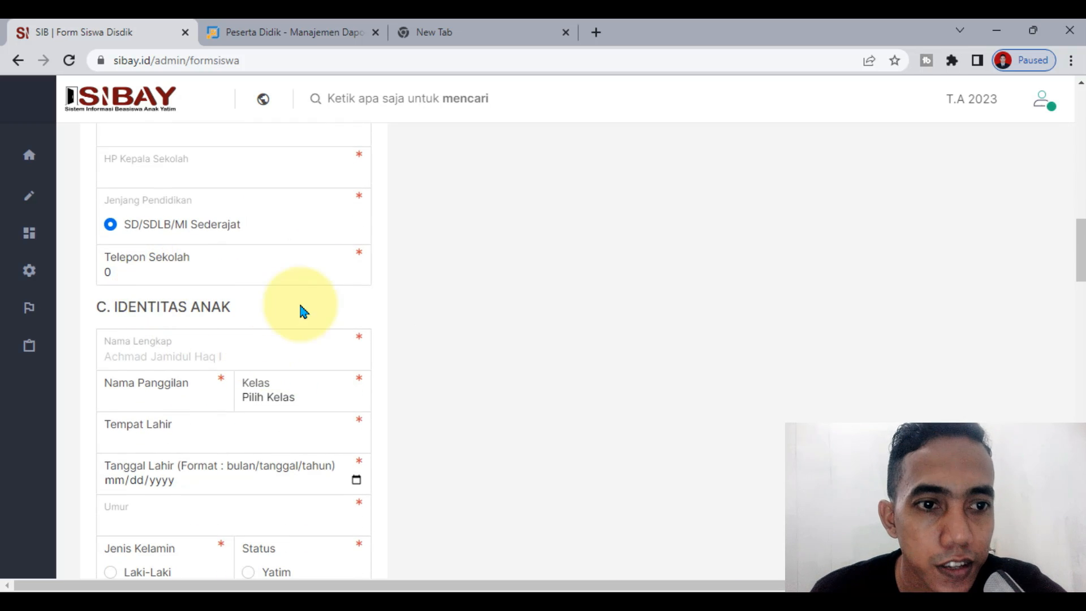
Step: Go through B. DATA LOKASI, touching the school telephone field, down to C. IDENTITAS ANAK
{"action": "left_click", "coordinate": [138, 281]}
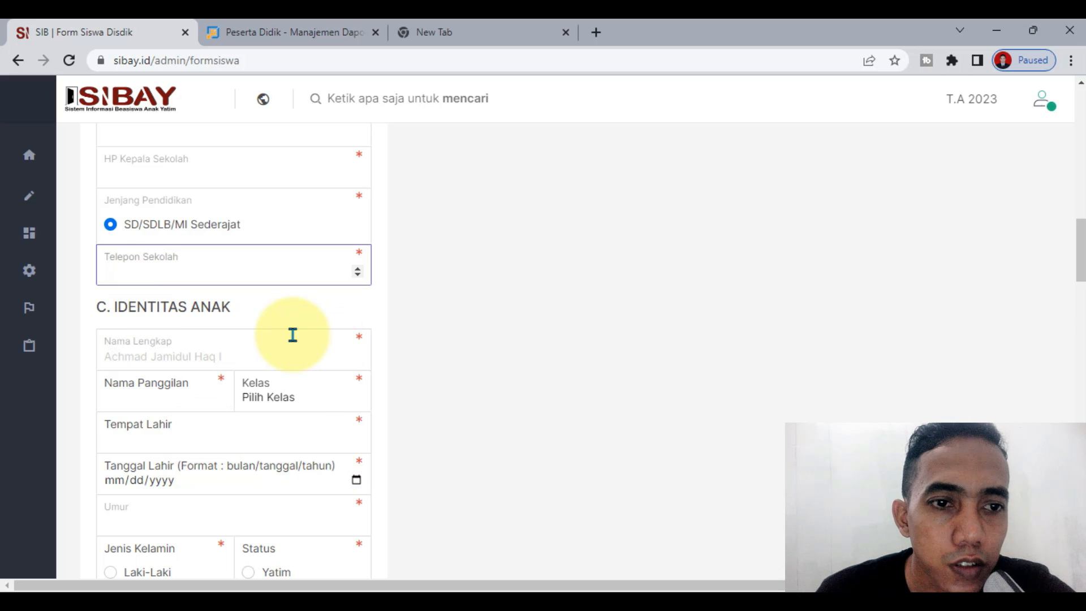
{"action": "scroll", "coordinate": [237, 390], "scroll_direction": "down", "scroll_amount": 6}
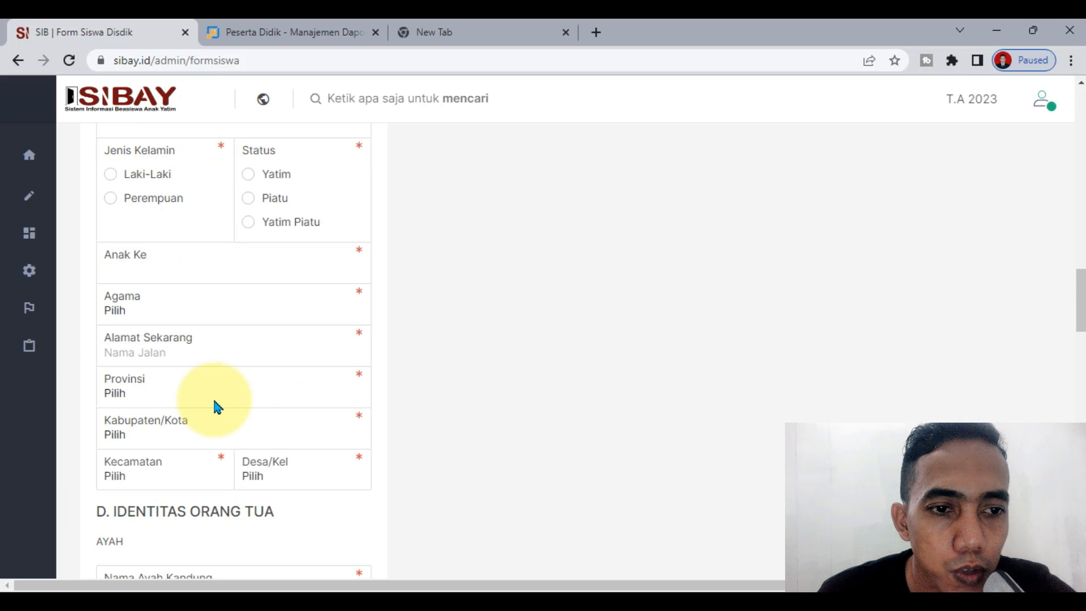
{"action": "scroll", "coordinate": [218, 408], "scroll_direction": "down", "scroll_amount": 10}
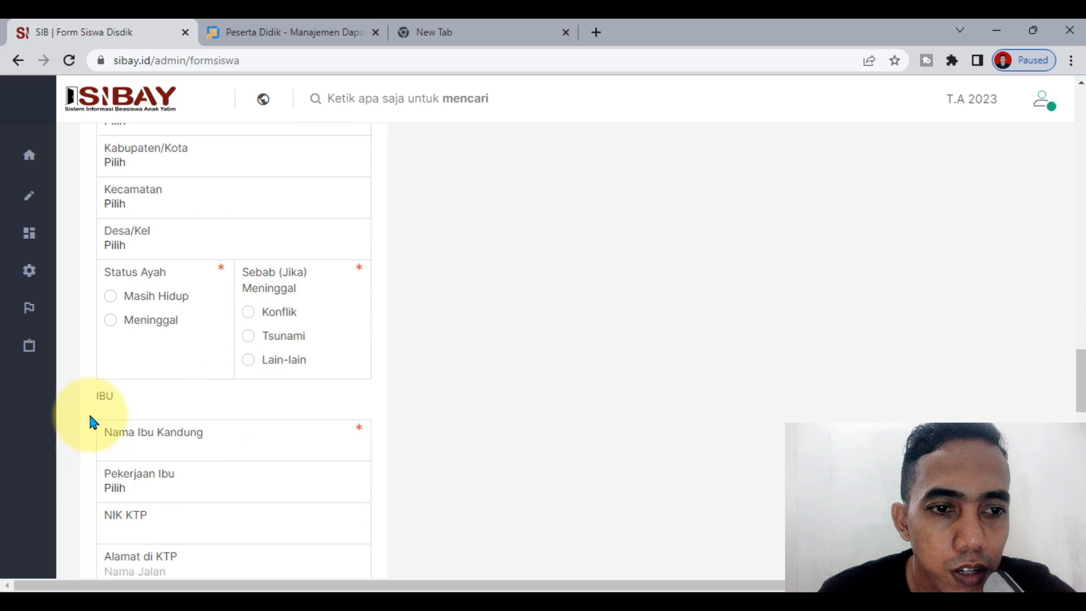
{"action": "scroll", "coordinate": [175, 475], "scroll_direction": "down", "scroll_amount": 1}
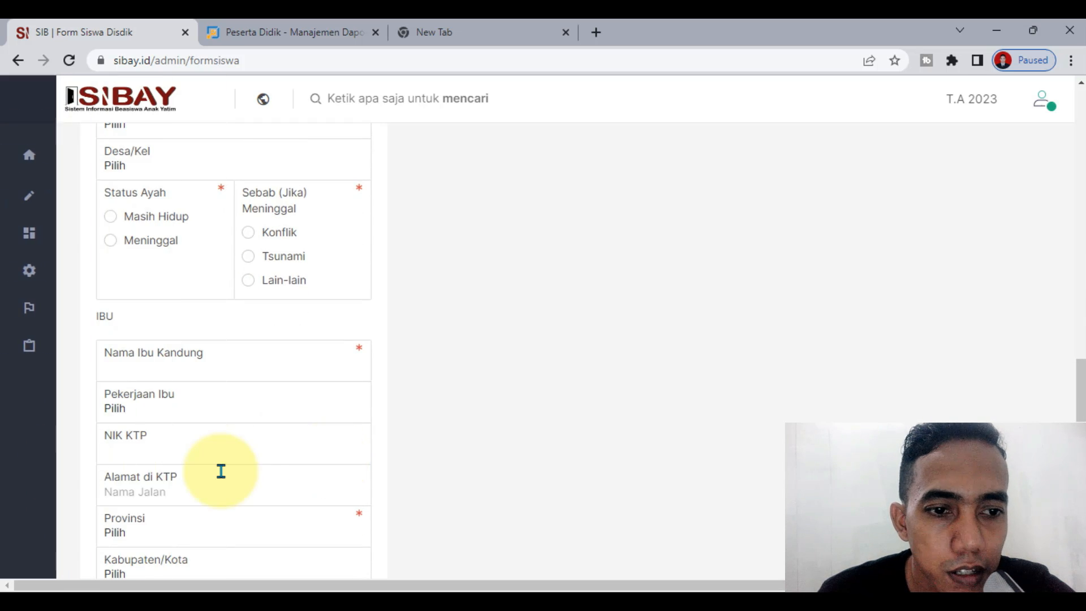
{"action": "scroll", "coordinate": [220, 471], "scroll_direction": "up", "scroll_amount": 15}
{"action": "scroll", "coordinate": [220, 469], "scroll_direction": "down", "scroll_amount": 9}
{"action": "left_click", "coordinate": [160, 347]}
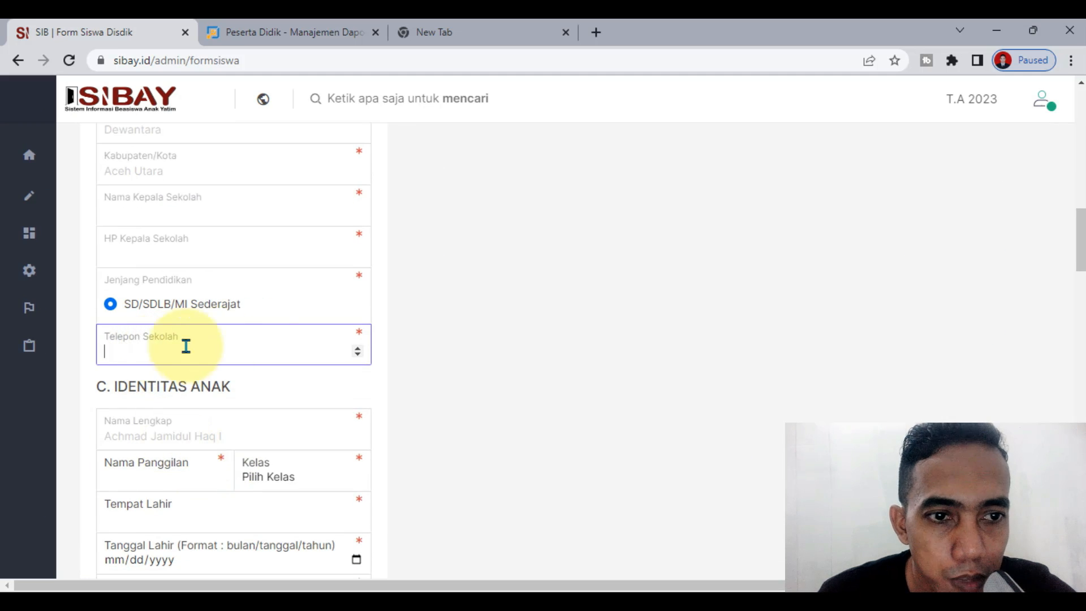
{"action": "scroll", "coordinate": [226, 354], "scroll_direction": "down", "scroll_amount": 3}
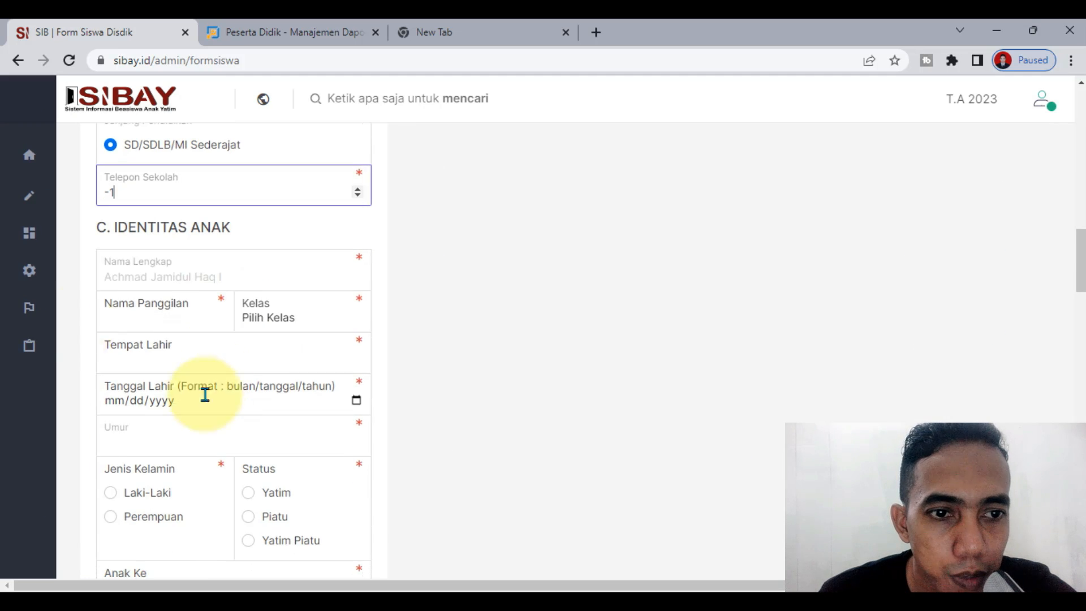
{"action": "scroll", "coordinate": [162, 269], "scroll_direction": "down", "scroll_amount": 1}
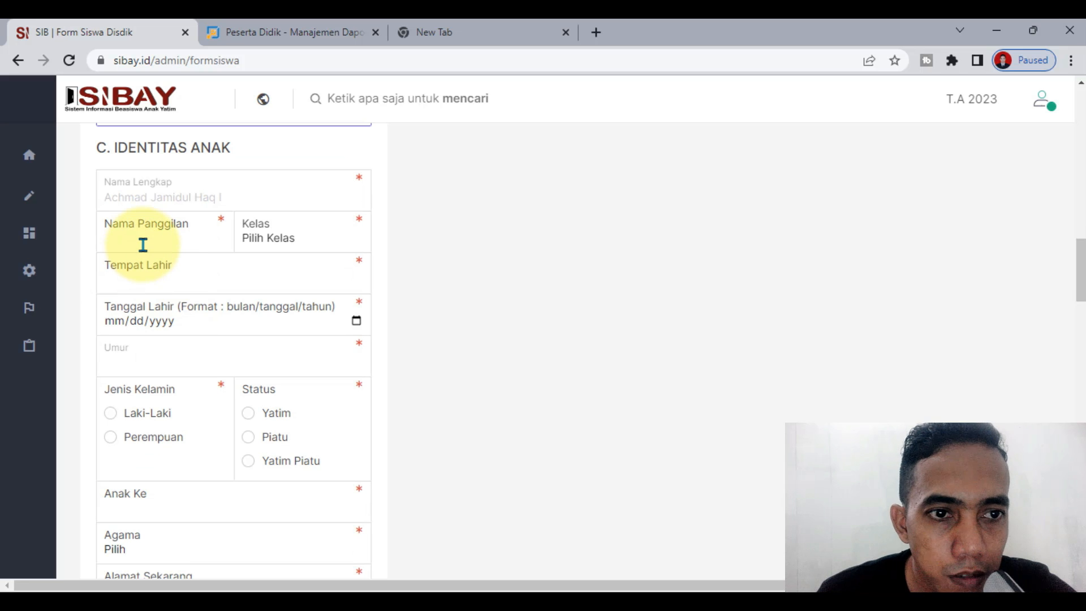
Step: Enter the student's nickname in Nama Panggilan
{"action": "left_click", "coordinate": [144, 245]}
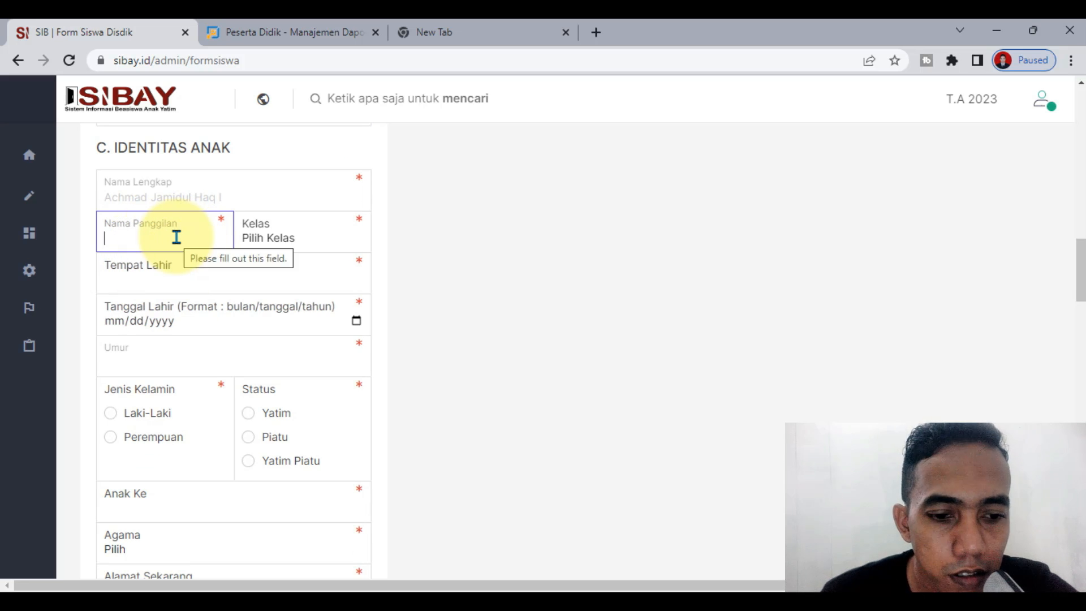
{"action": "type", "text": "Jamidul"}
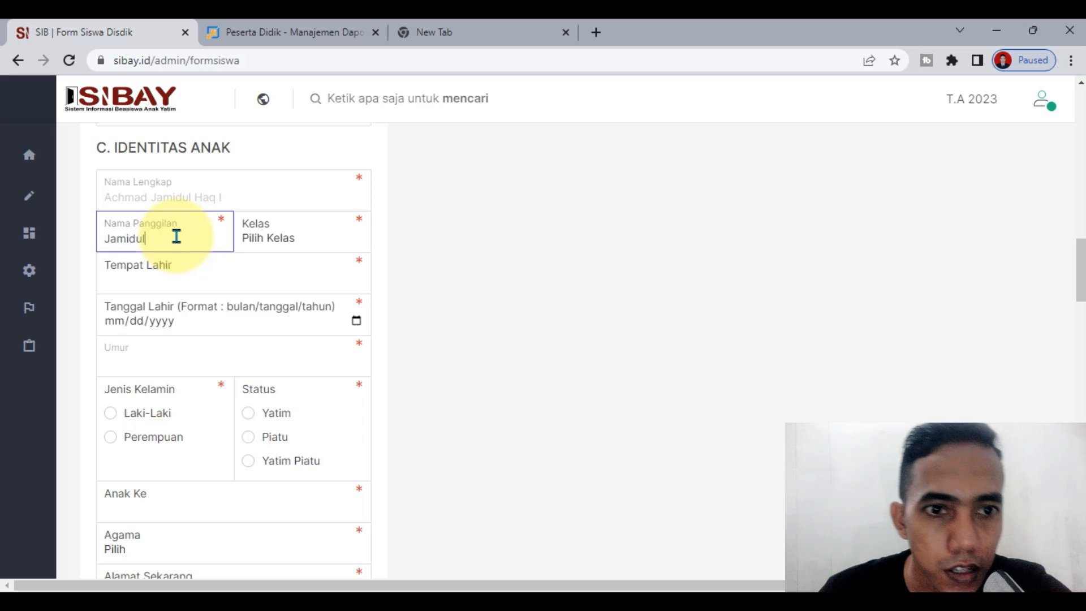
{"action": "left_click", "coordinate": [502, 280]}
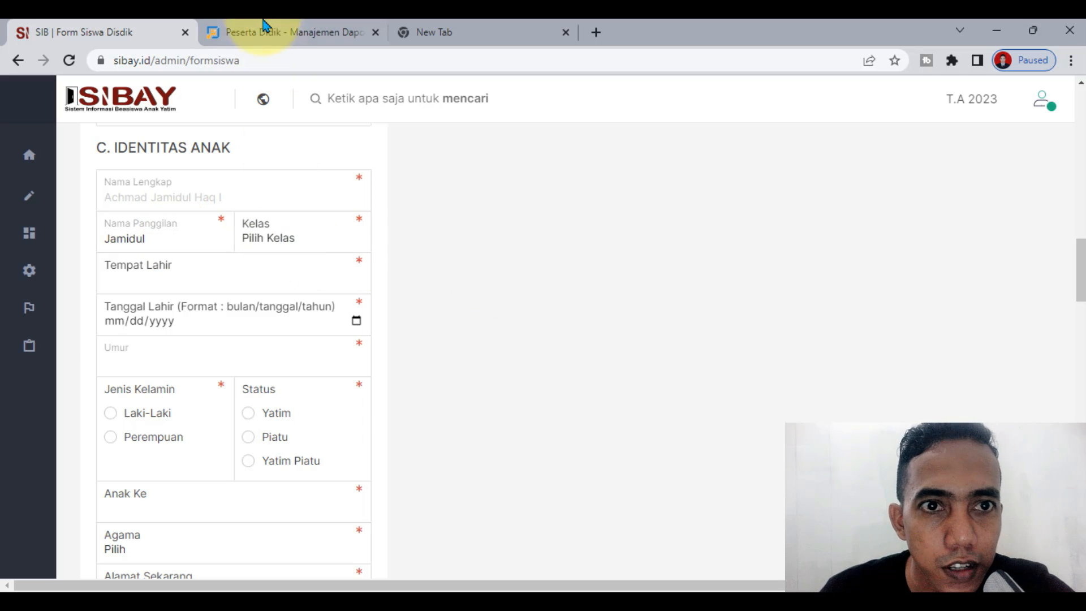
Step: Check the student's class in Dapodik and set Kelas to Kelas II
{"action": "left_click", "coordinate": [263, 26]}
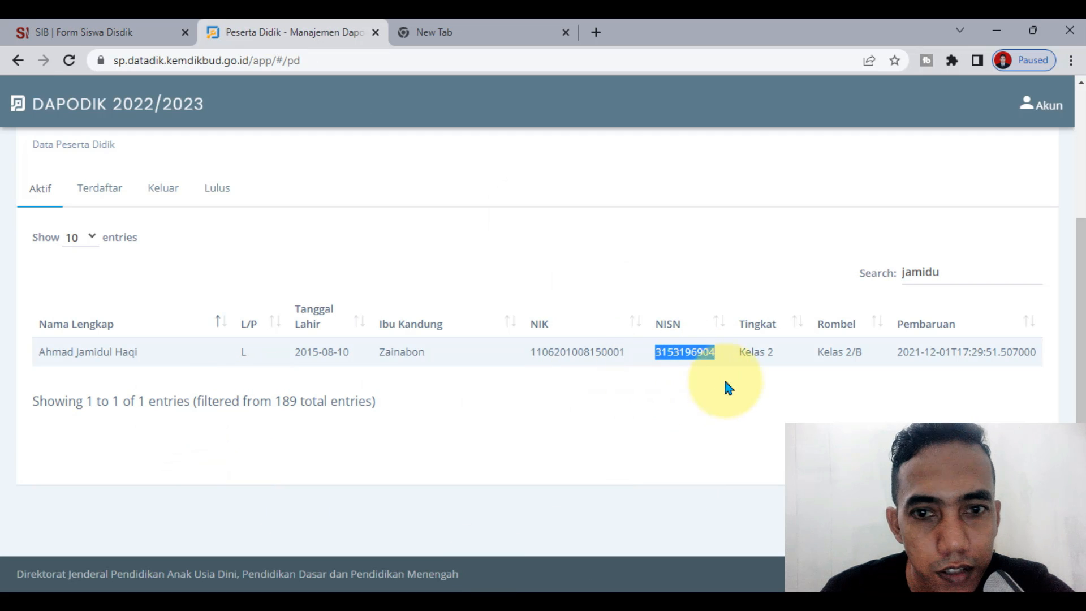
{"action": "left_click", "coordinate": [109, 27]}
{"action": "left_click", "coordinate": [273, 239]}
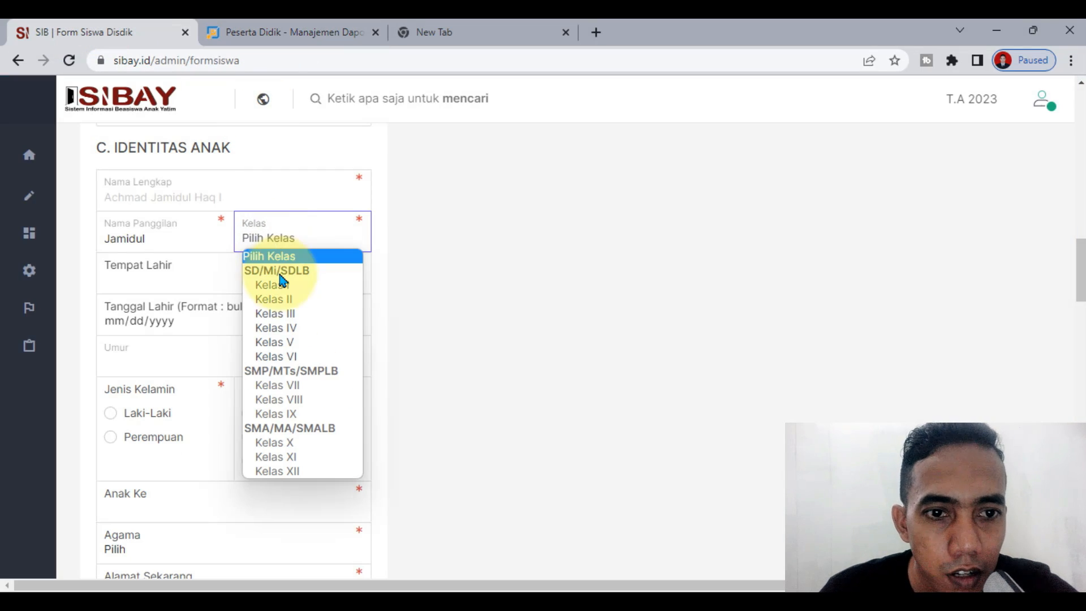
{"action": "left_click", "coordinate": [299, 294]}
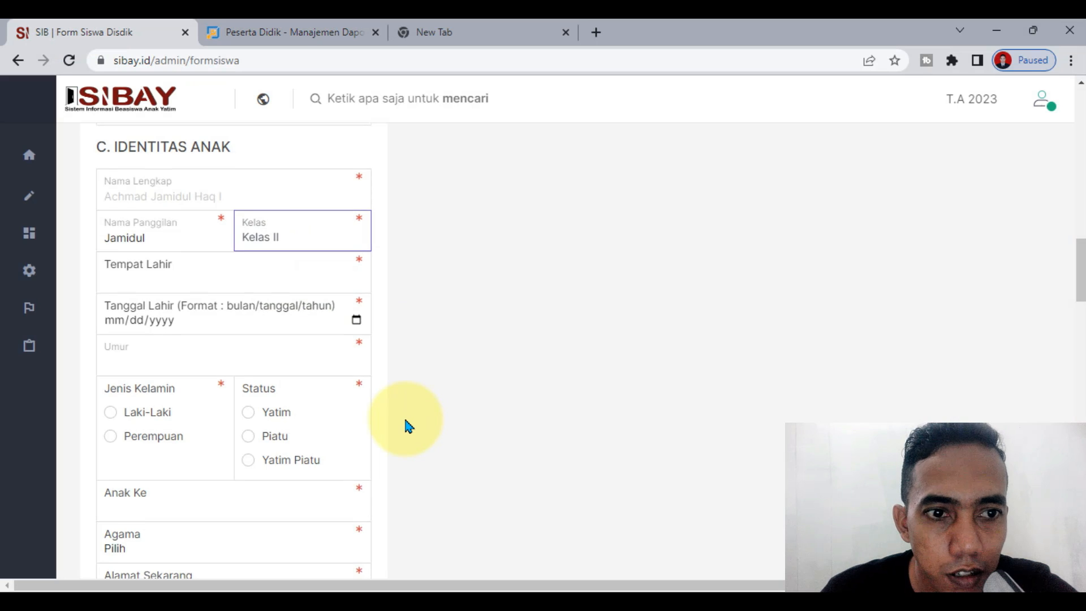
{"action": "scroll", "coordinate": [396, 425], "scroll_direction": "down", "scroll_amount": 2}
Step: Check the student's details in Dapodik and open localhost:5774 in a new tab, then return to SIBAY
{"action": "left_click", "coordinate": [159, 200]}
{"action": "left_click", "coordinate": [315, 28]}
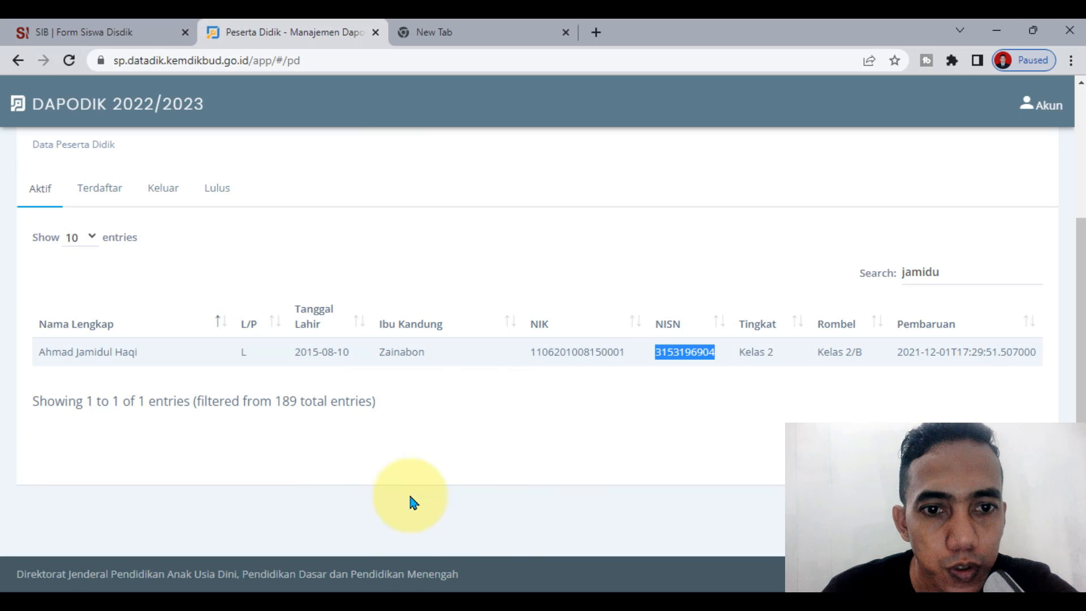
{"action": "left_click", "coordinate": [478, 40]}
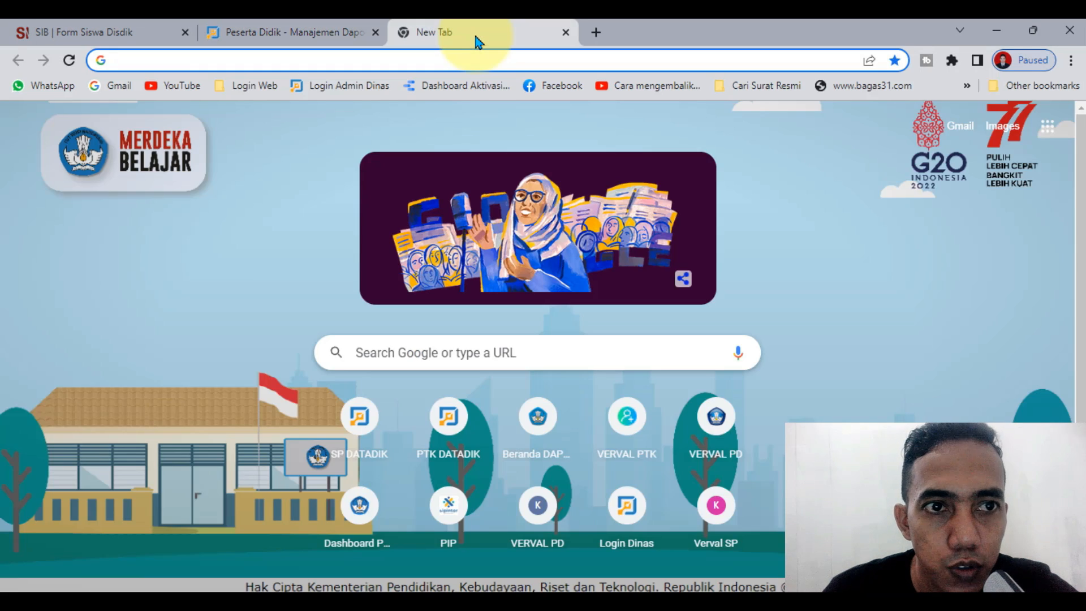
{"action": "type", "text": "loca"}
{"action": "key", "text": "Return"}
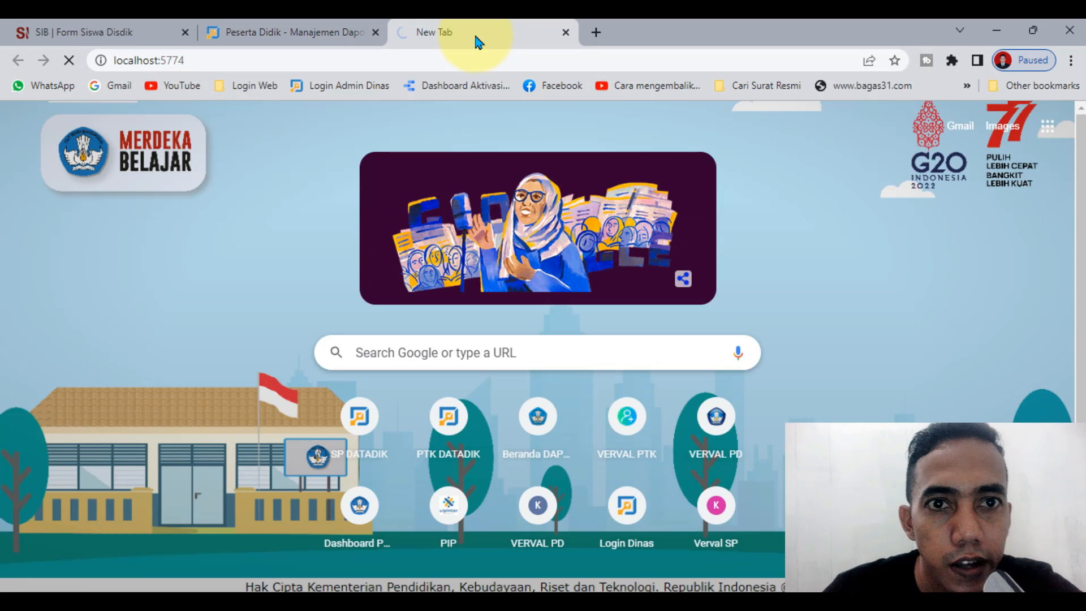
{"action": "left_click", "coordinate": [306, 30]}
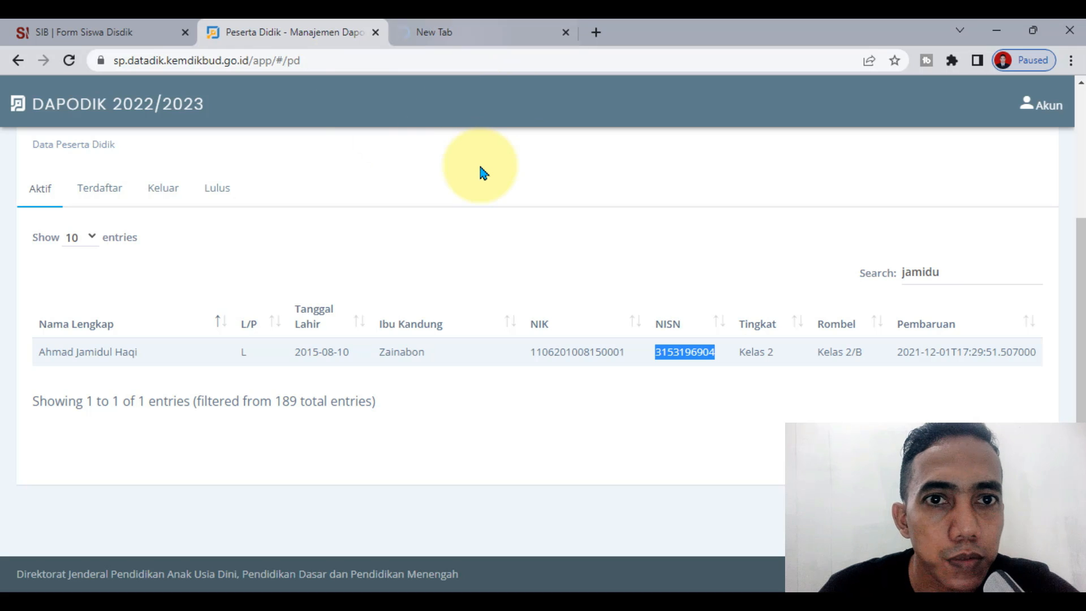
{"action": "left_click", "coordinate": [84, 32]}
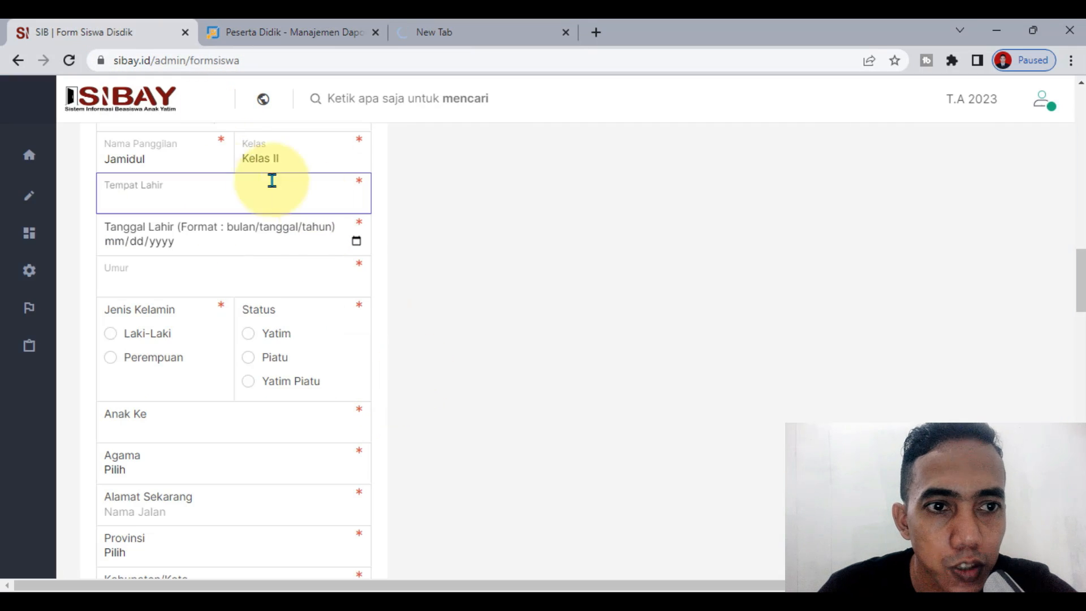
Step: Erase the year, day and month parts of the Tanggal Lahir birth date
{"action": "scroll", "coordinate": [376, 283], "scroll_direction": "up", "scroll_amount": 1}
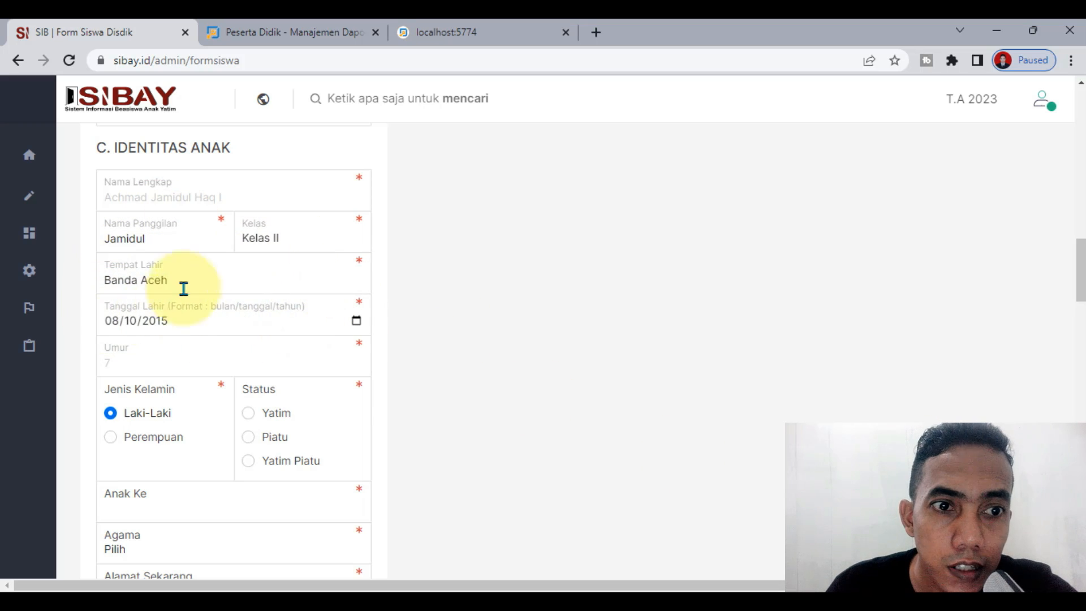
{"action": "left_click", "coordinate": [110, 321]}
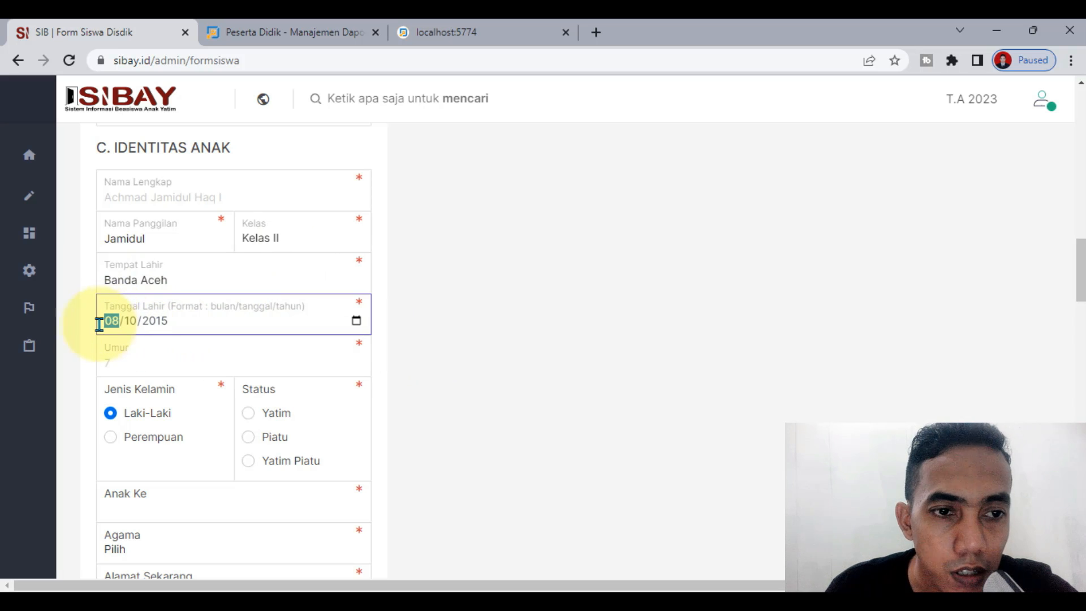
{"action": "left_click", "coordinate": [133, 322]}
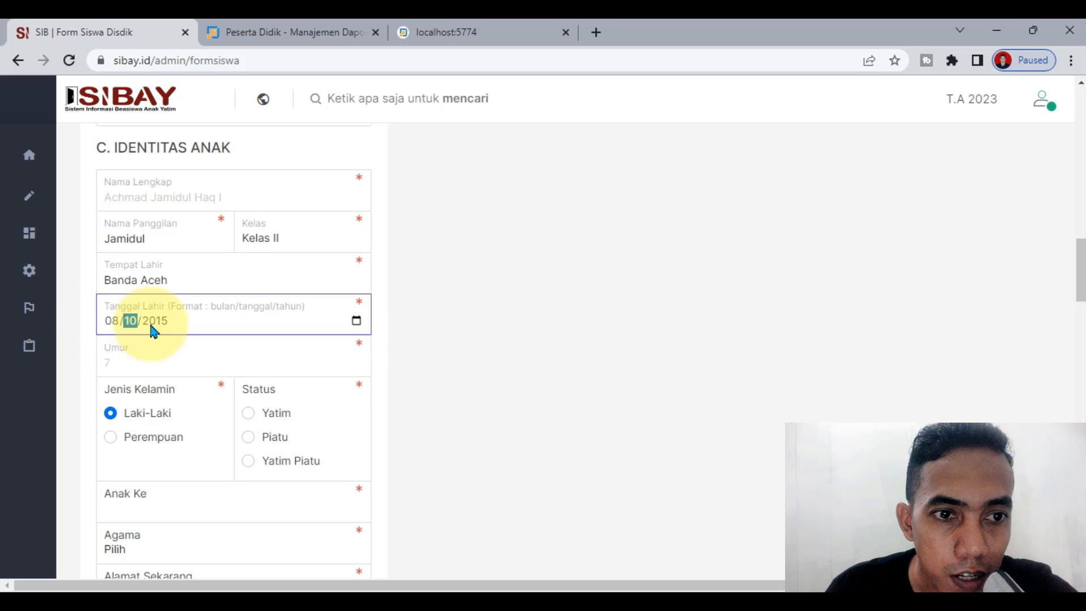
{"action": "left_click", "coordinate": [151, 327]}
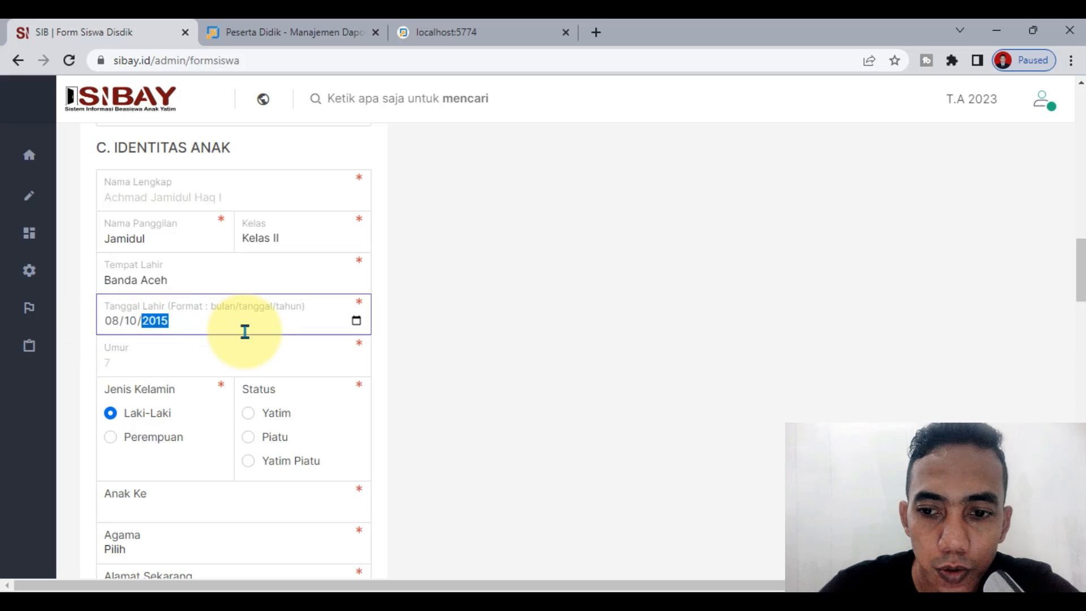
{"action": "key", "text": "BackSpace"}
{"action": "key", "text": "Return"}
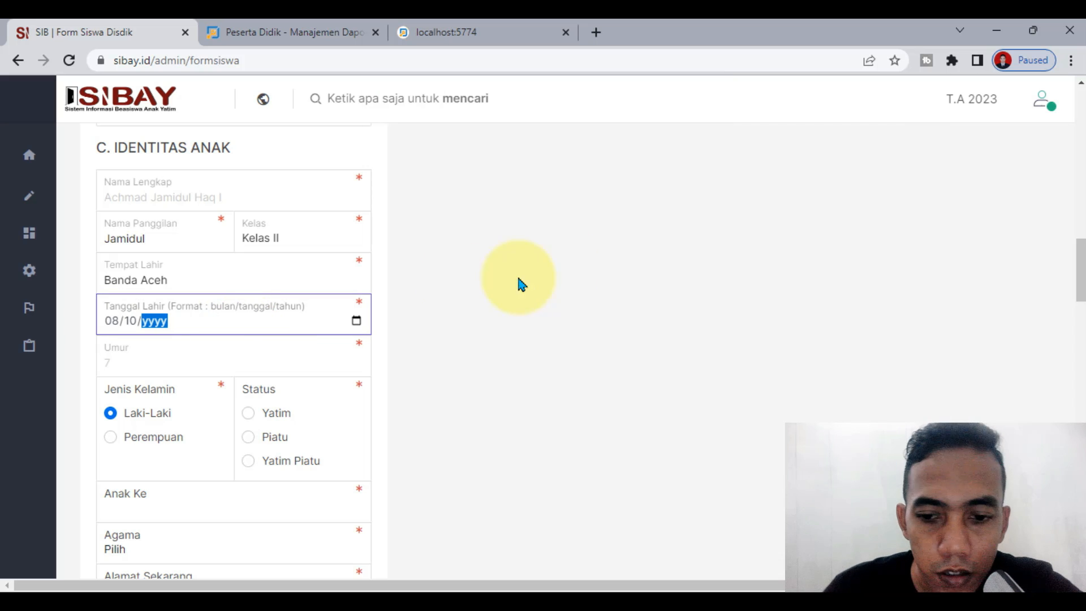
{"action": "left_click", "coordinate": [131, 321]}
{"action": "key", "text": "BackSpace"}
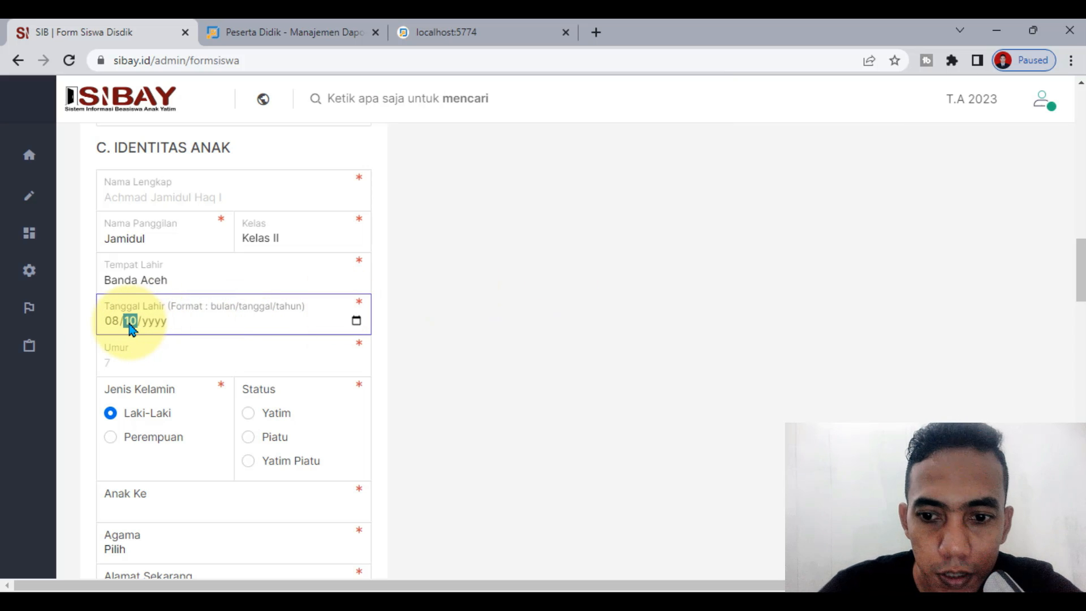
{"action": "left_click", "coordinate": [112, 322]}
{"action": "key", "text": "BackSpace"}
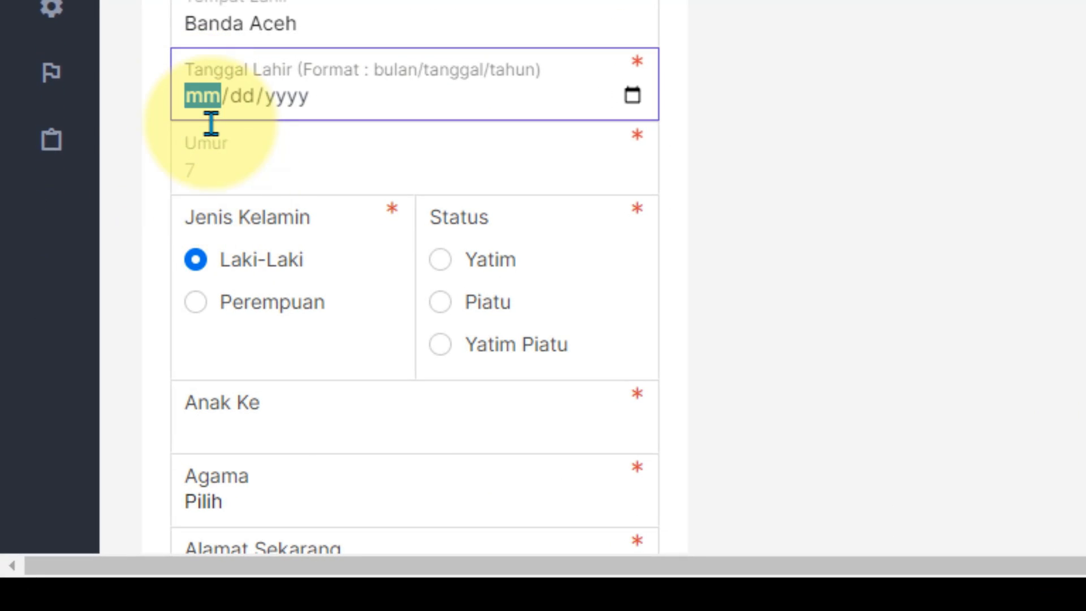
Step: Step through the month, day and year parts of the empty Tanggal Lahir field
{"action": "left_click", "coordinate": [247, 101]}
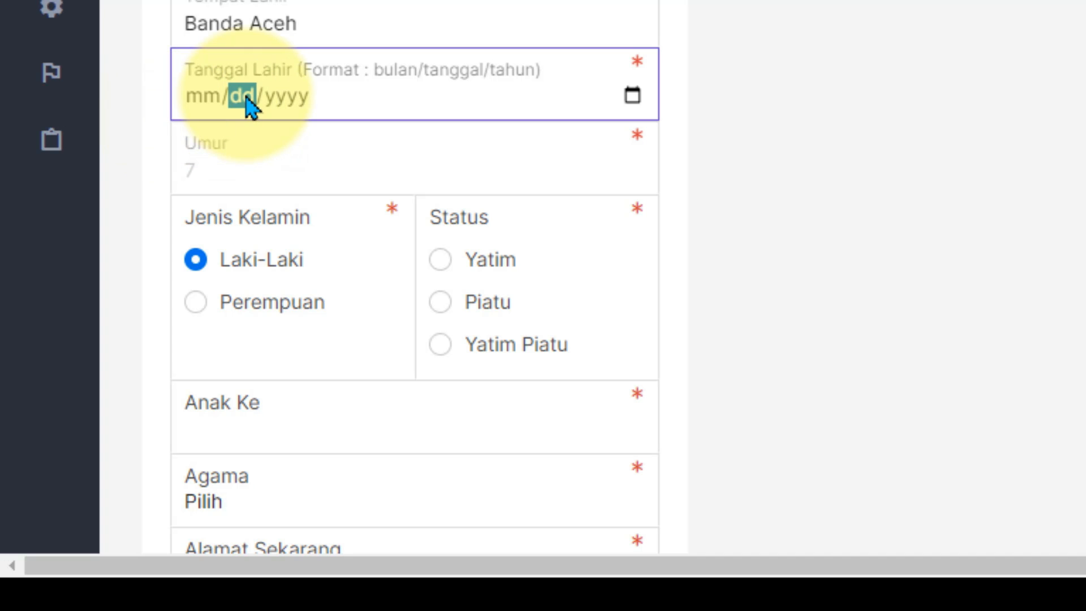
{"action": "left_click", "coordinate": [304, 100]}
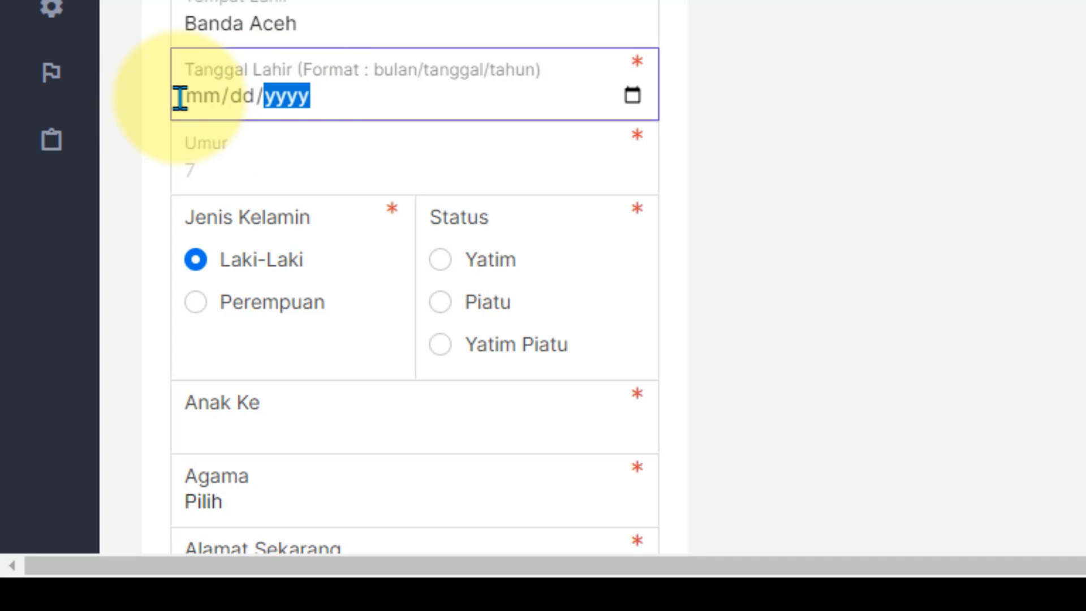
{"action": "left_click", "coordinate": [203, 105]}
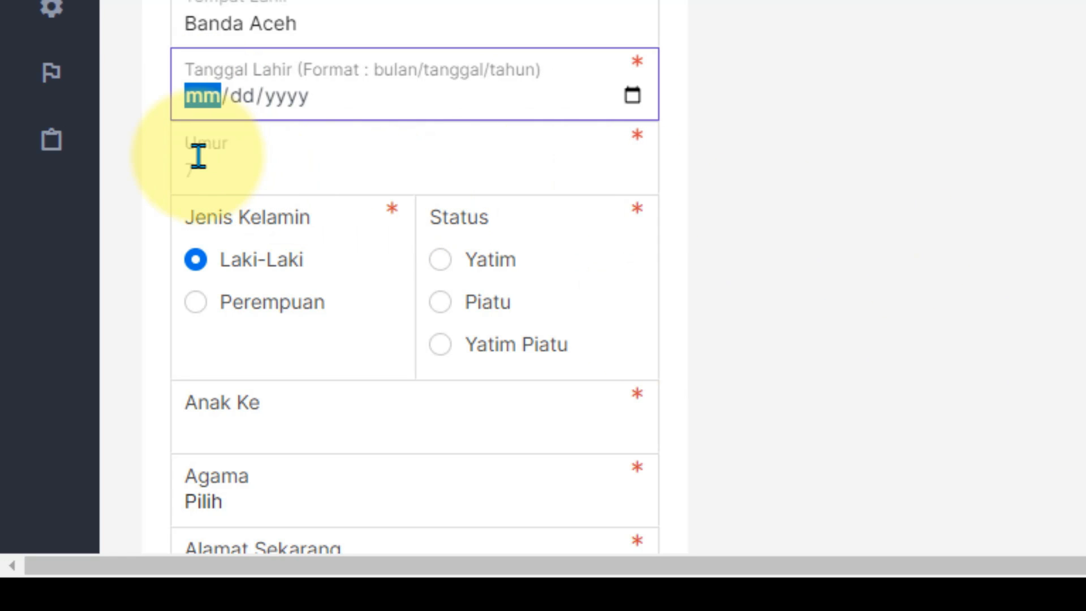
{"action": "left_click", "coordinate": [136, 145]}
{"action": "left_click", "coordinate": [197, 104]}
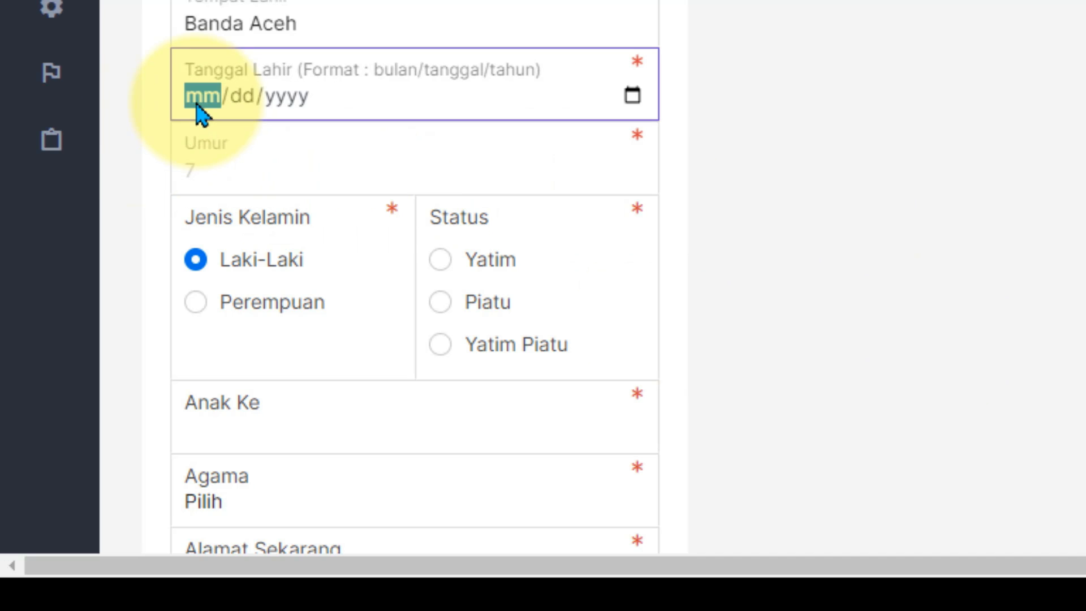
{"action": "left_click", "coordinate": [241, 103]}
{"action": "left_click", "coordinate": [279, 111]}
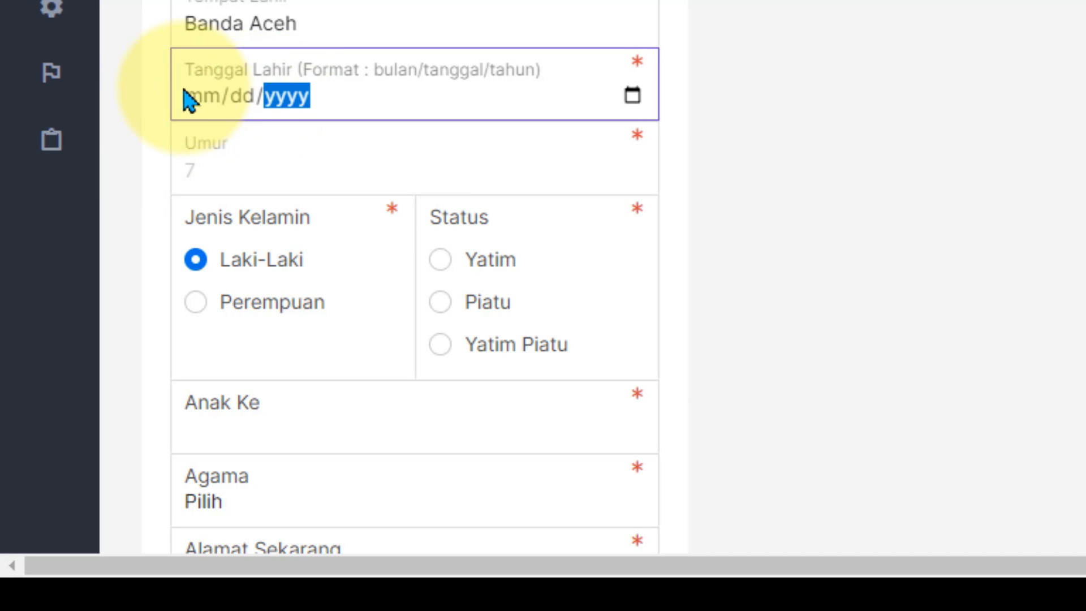
Step: Enter 08/10/2015 as the birth date and move on to the Umur field
{"action": "left_click", "coordinate": [199, 104]}
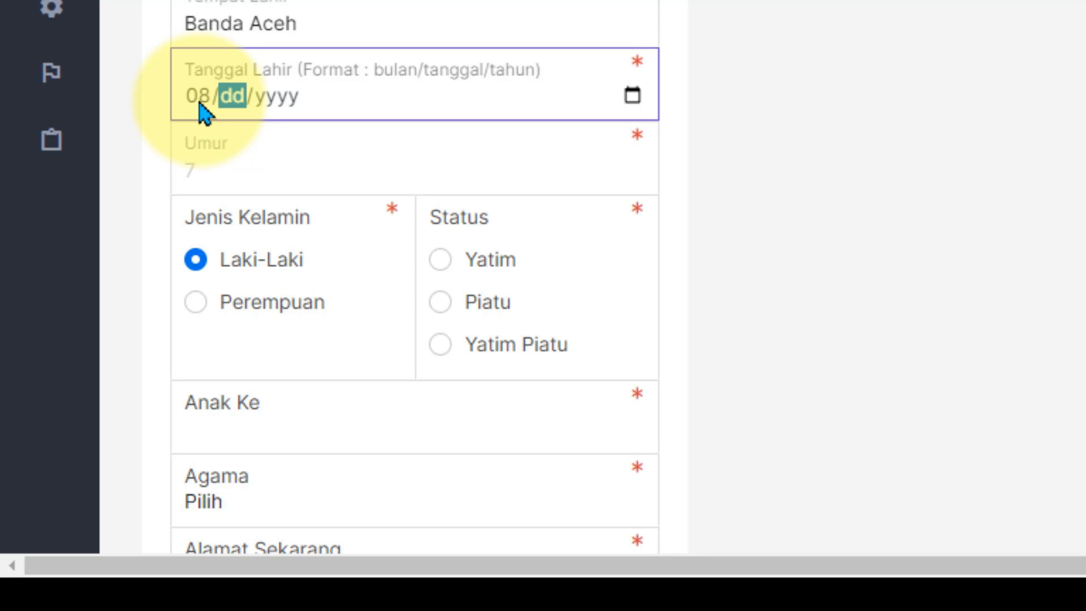
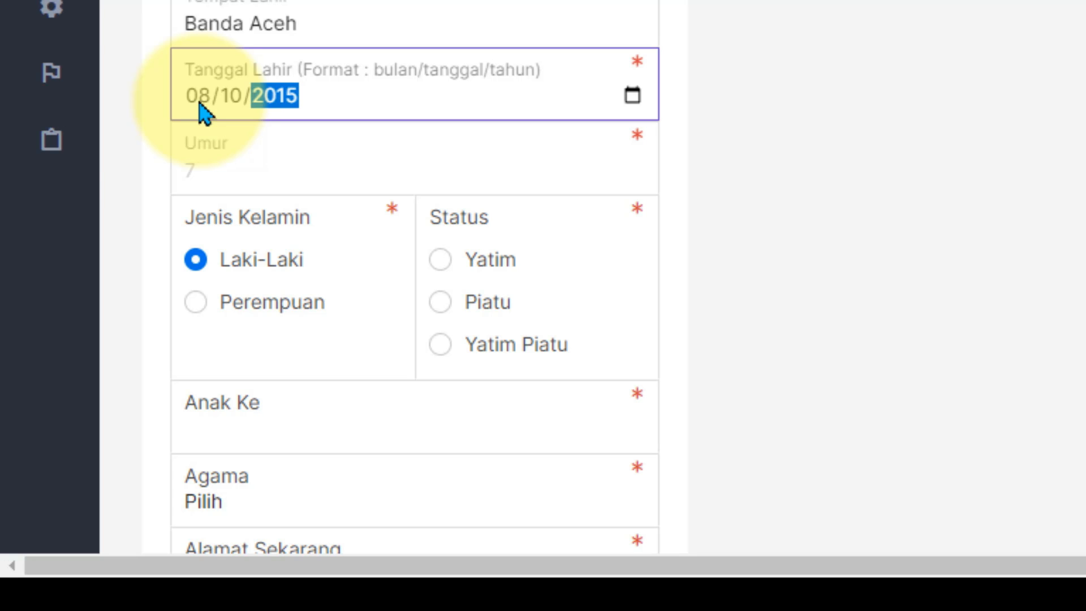
{"action": "left_click", "coordinate": [979, 177]}
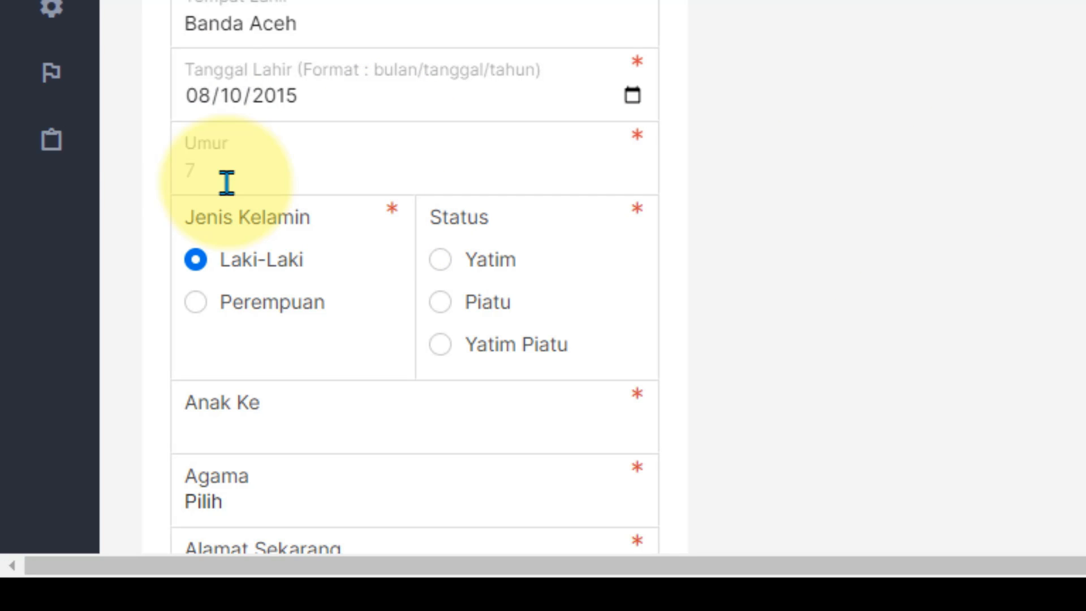
{"action": "left_click", "coordinate": [206, 103]}
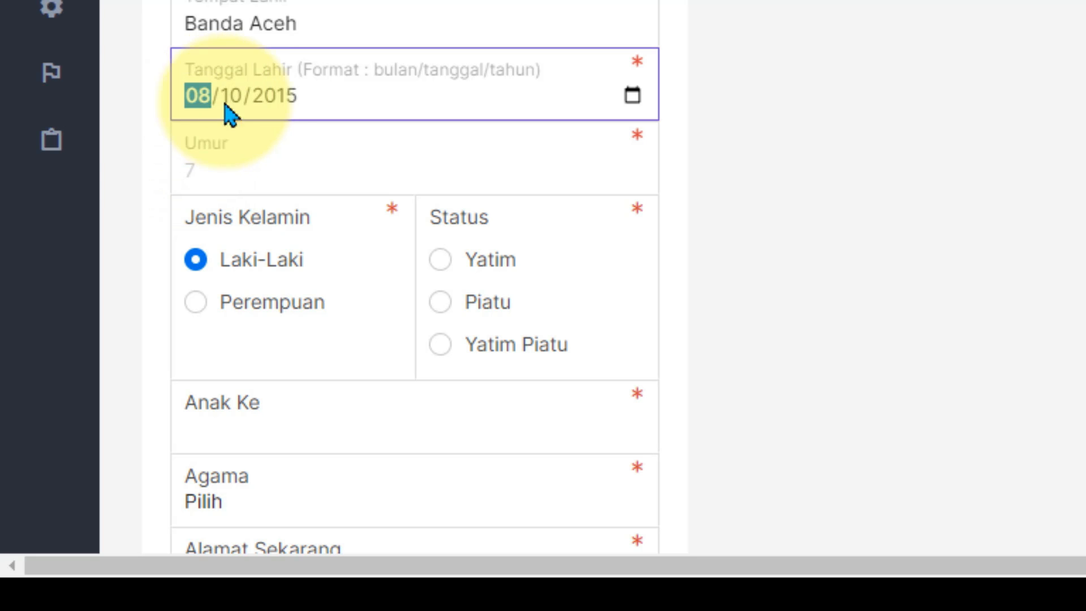
{"action": "left_click", "coordinate": [271, 112]}
{"action": "scroll", "coordinate": [966, 230], "scroll_direction": "down", "scroll_amount": 3}
{"action": "left_click", "coordinate": [328, 31]}
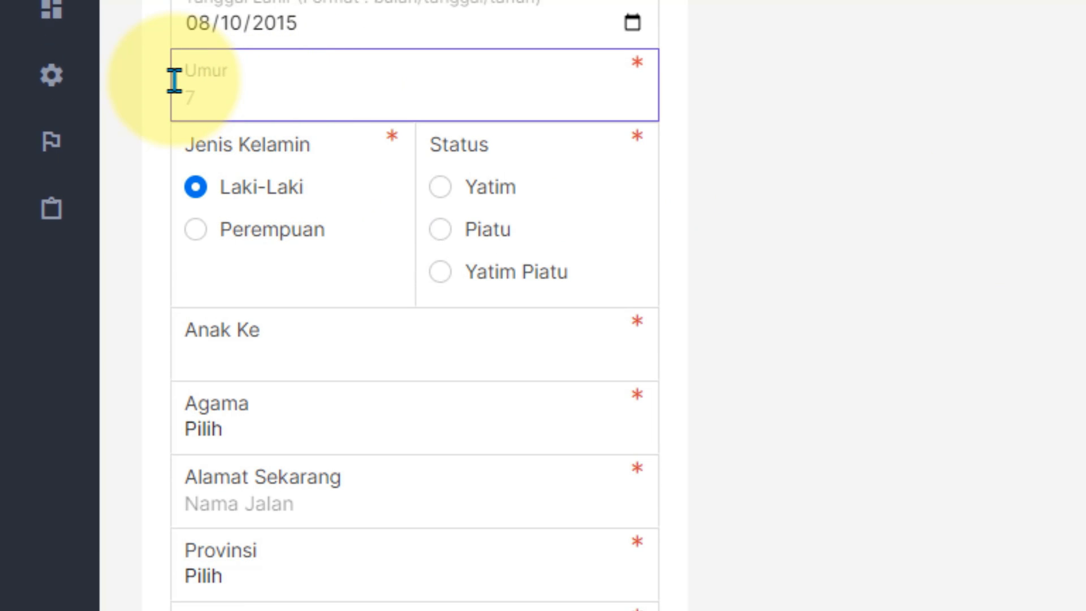
Step: Set the child's status to Yatim, religion to Islam and birth order (Anak Ke) to 3
{"action": "scroll", "coordinate": [622, 194], "scroll_direction": "down", "scroll_amount": 3}
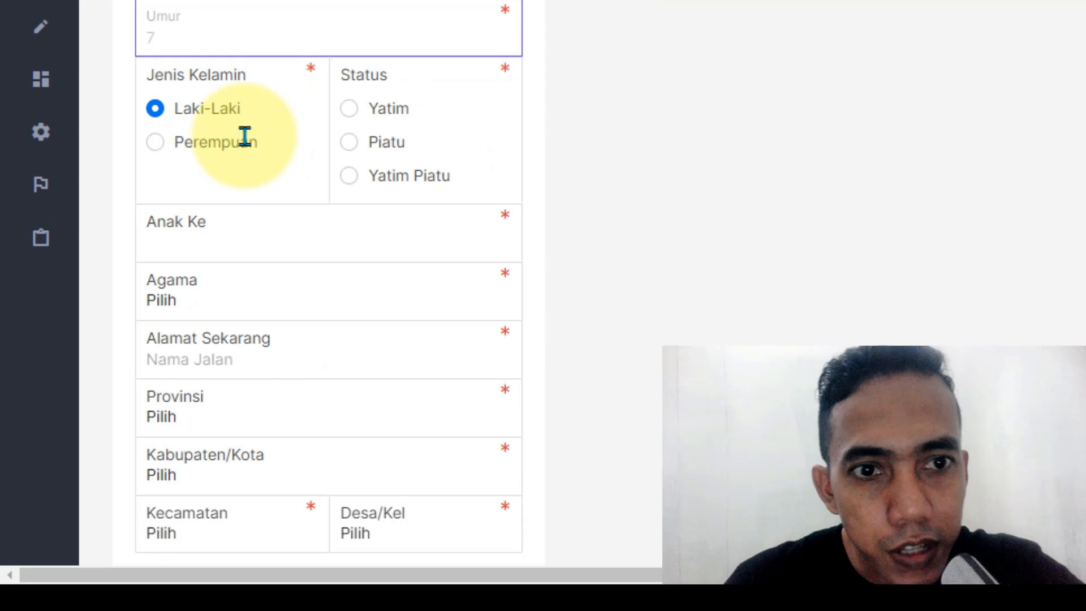
{"action": "left_click", "coordinate": [352, 116]}
{"action": "scroll", "coordinate": [679, 204], "scroll_direction": "down", "scroll_amount": 4}
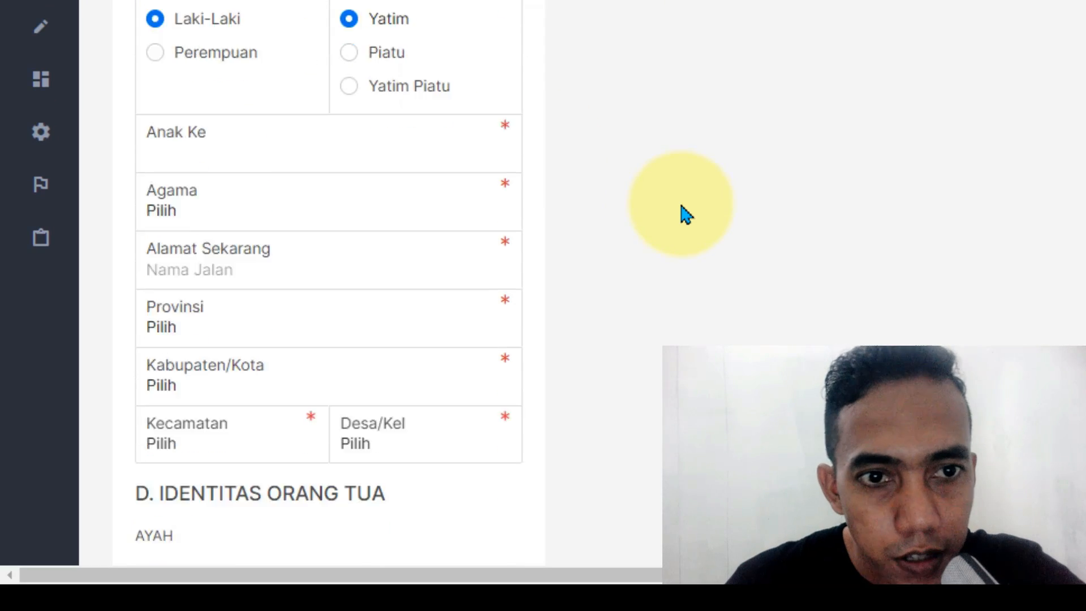
{"action": "left_click", "coordinate": [233, 10]}
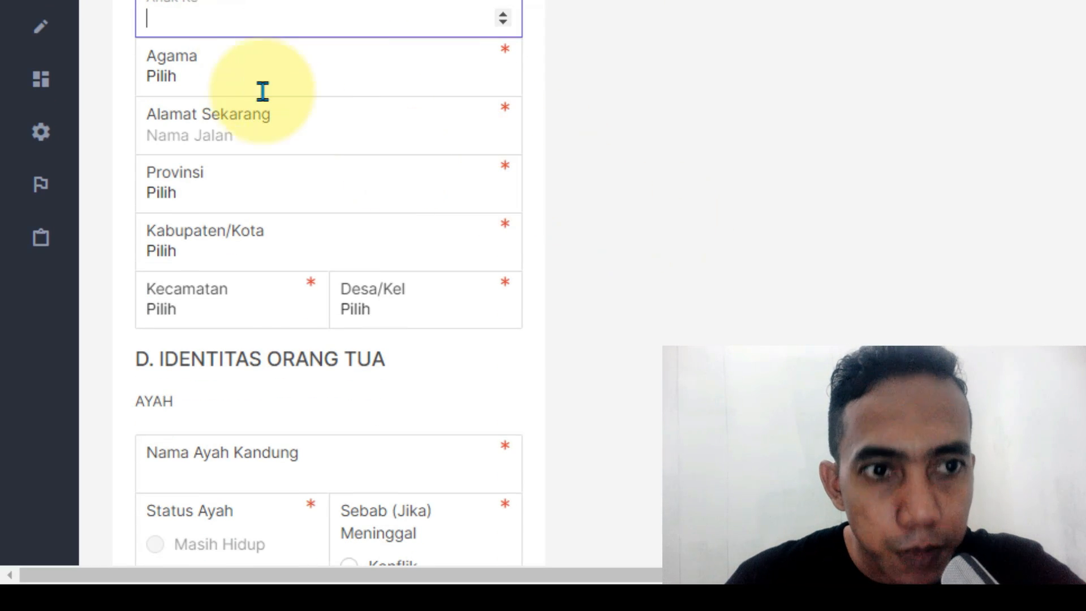
{"action": "left_click", "coordinate": [245, 84]}
{"action": "left_click", "coordinate": [203, 142]}
{"action": "scroll", "coordinate": [454, 198], "scroll_direction": "up", "scroll_amount": 2}
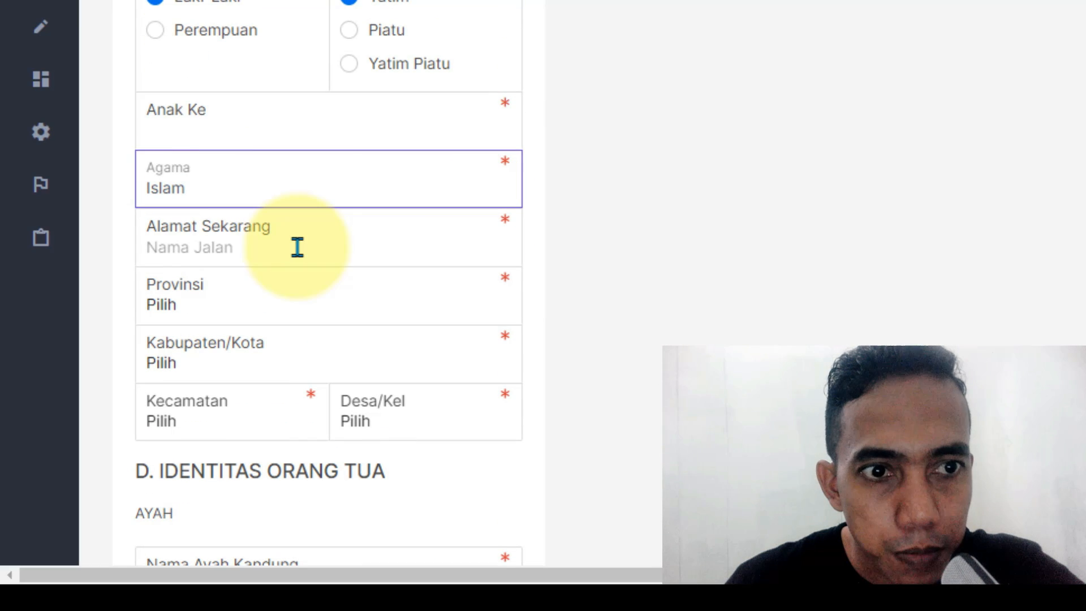
{"action": "key", "text": "shift+Tab"}
{"action": "type", "text": "3"}
{"action": "left_click", "coordinate": [240, 247]}
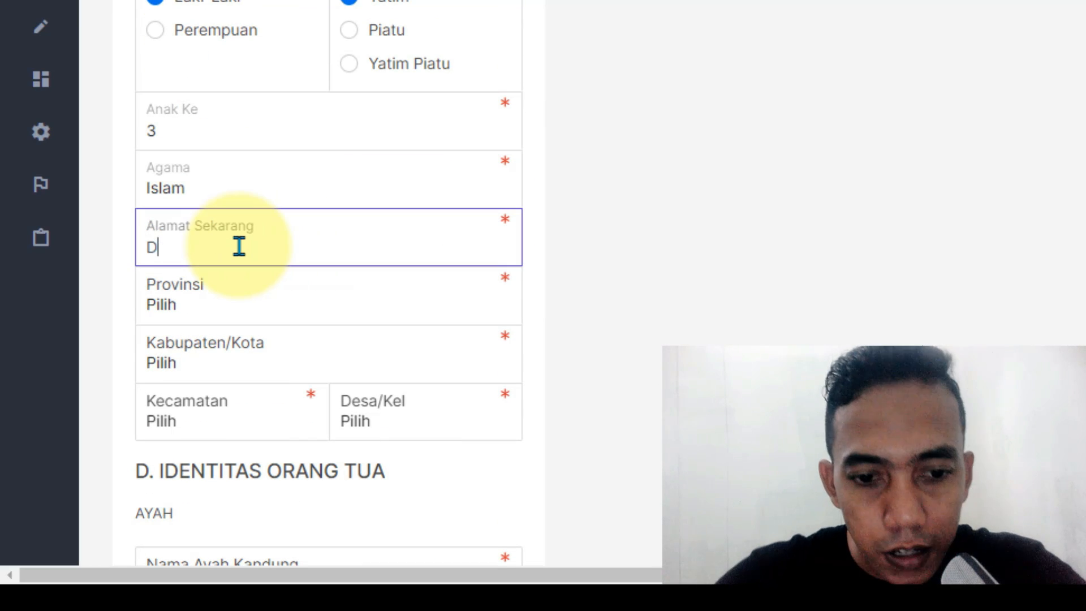
{"action": "left_click", "coordinate": [226, 296]}
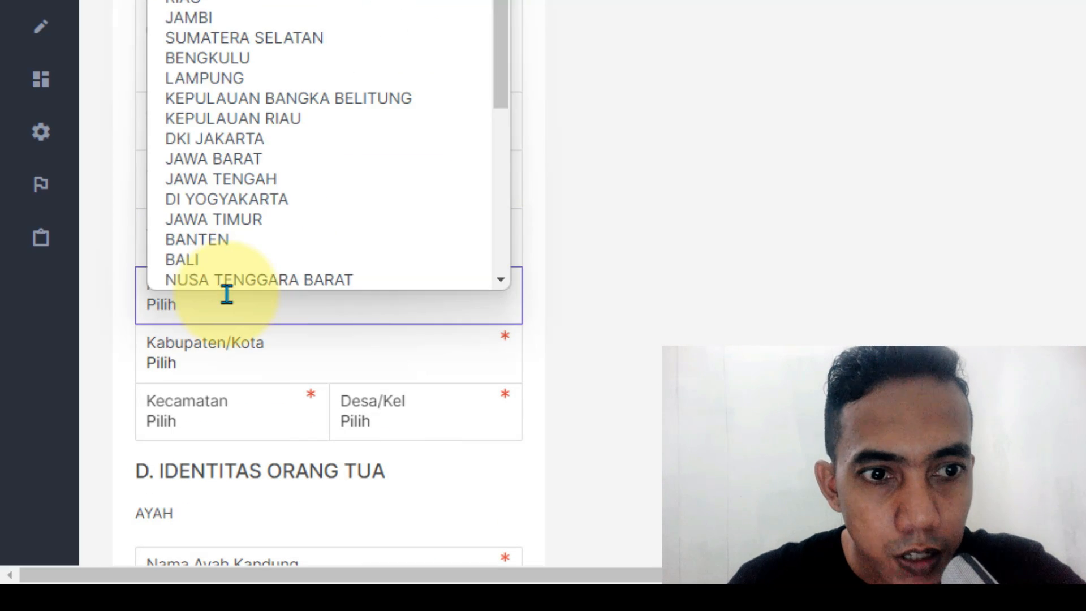
{"action": "left_click", "coordinate": [254, 0]}
{"action": "scroll", "coordinate": [286, 162], "scroll_direction": "down", "scroll_amount": 2}
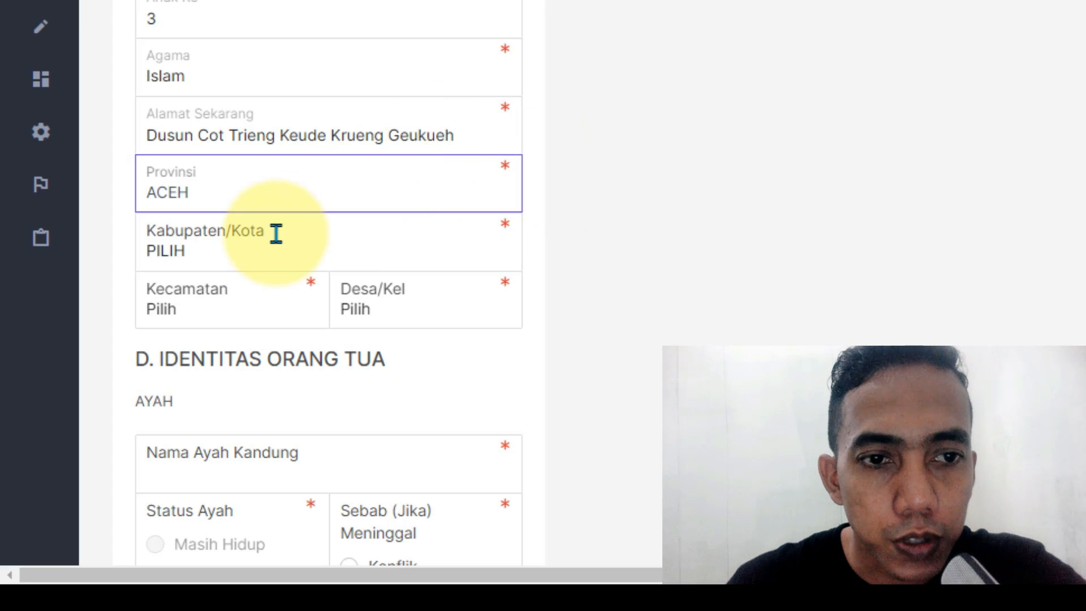
Step: Pick the regency, district DEWANTARA and village KEUDE KRUENG GEUKUEH
{"action": "left_click", "coordinate": [451, 140]}
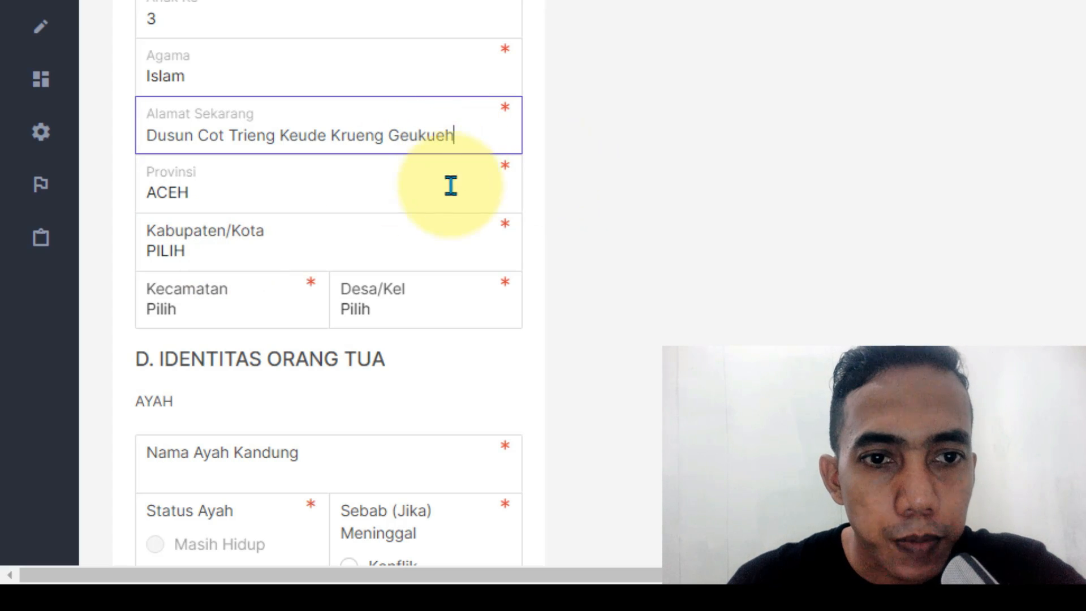
{"action": "left_click", "coordinate": [208, 234]}
{"action": "left_click", "coordinate": [202, 314]}
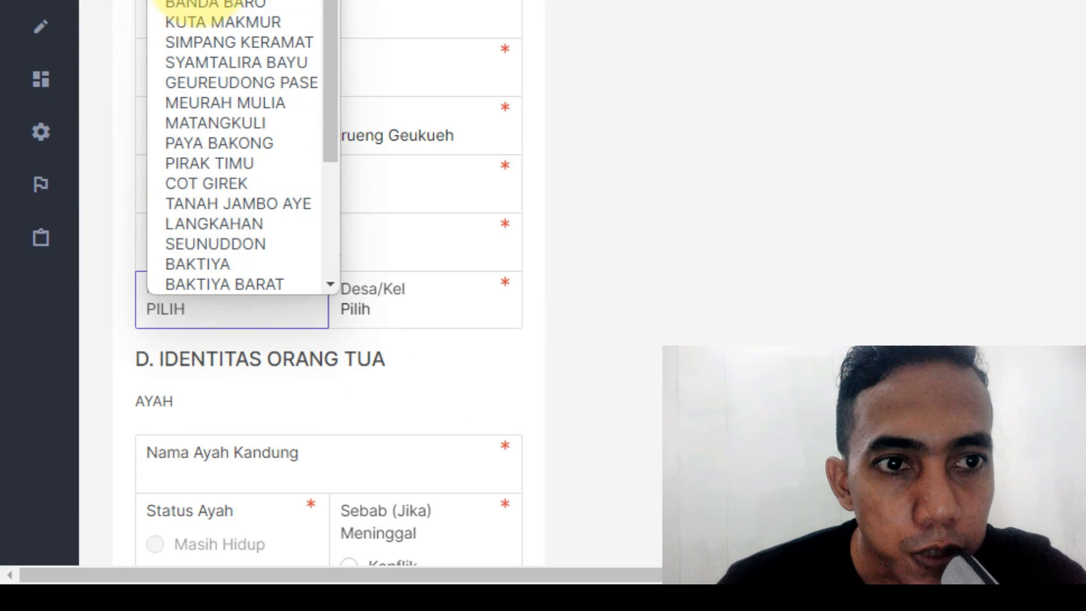
{"action": "key", "text": "d"}
{"action": "key", "text": "Return"}
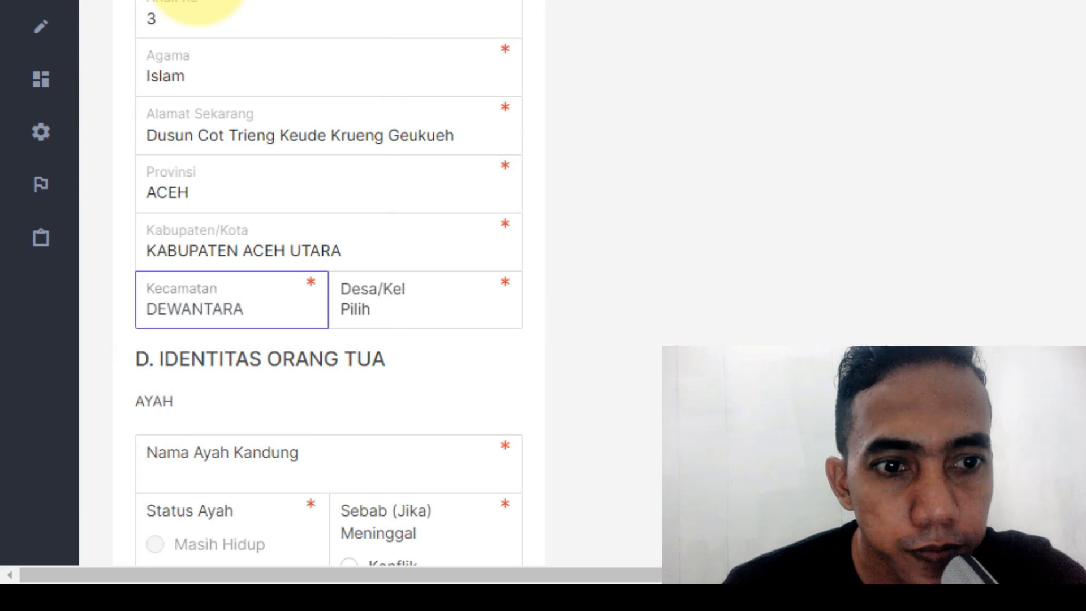
{"action": "left_click", "coordinate": [395, 299]}
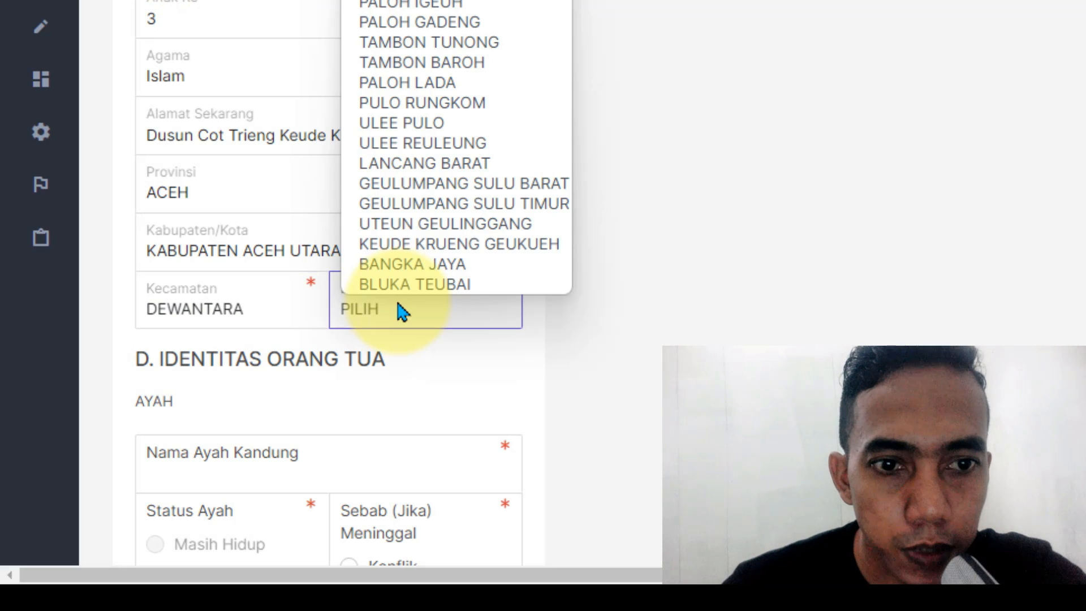
{"action": "left_click", "coordinate": [412, 244]}
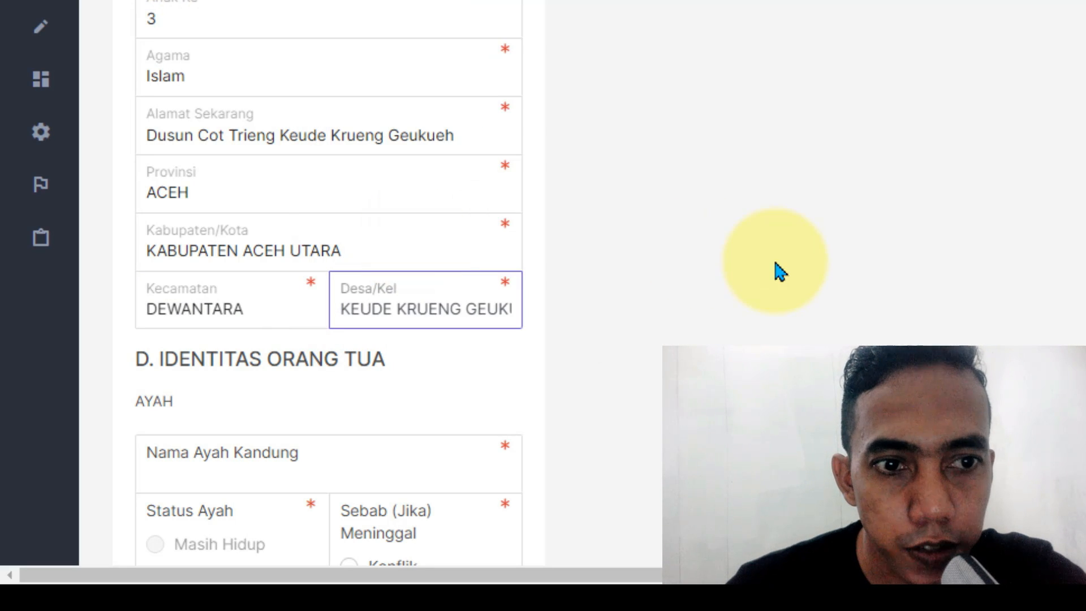
{"action": "scroll", "coordinate": [776, 263], "scroll_direction": "down", "scroll_amount": 4}
Step: Enter the father's full name, correcting the last letter of his first name
{"action": "left_click", "coordinate": [323, 241]}
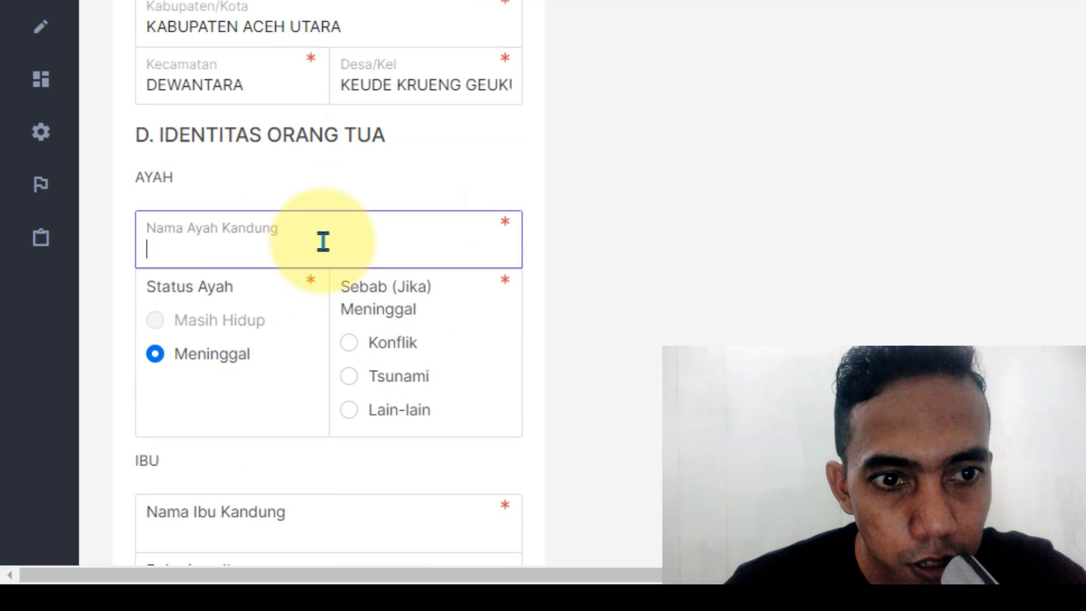
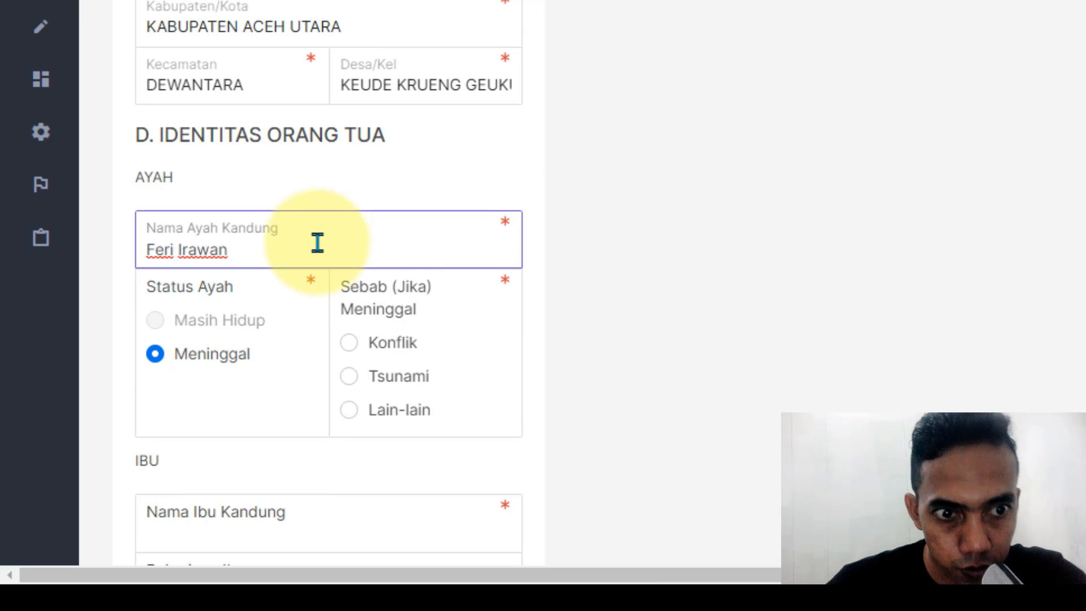
{"action": "left_click", "coordinate": [177, 249]}
{"action": "key", "text": "BackSpace"}
{"action": "type", "text": "y"}
{"action": "scroll", "coordinate": [352, 238], "scroll_direction": "down", "scroll_amount": 2}
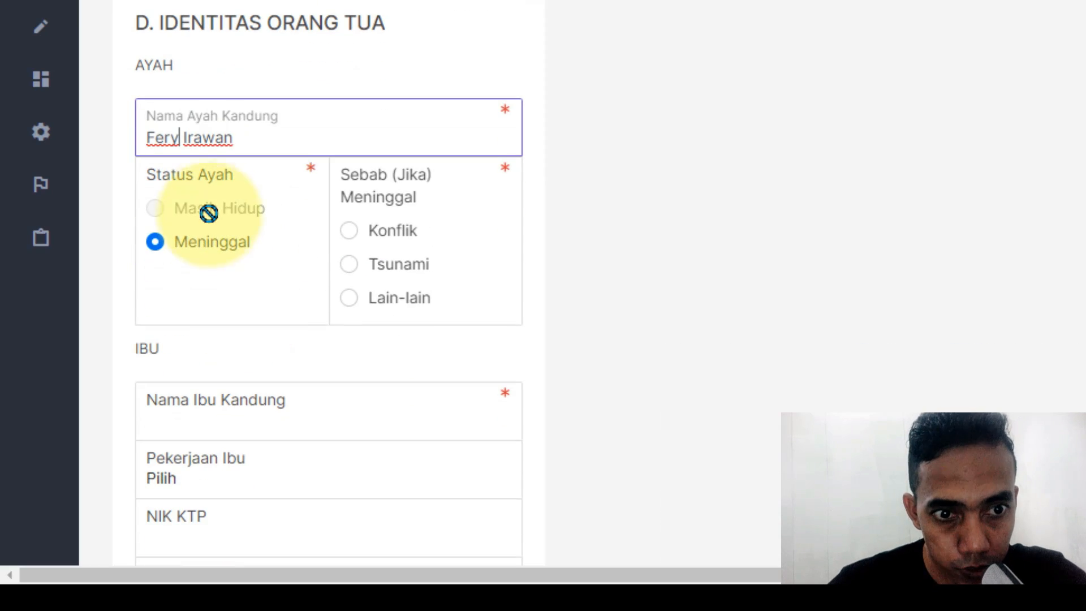
{"action": "left_click", "coordinate": [159, 237]}
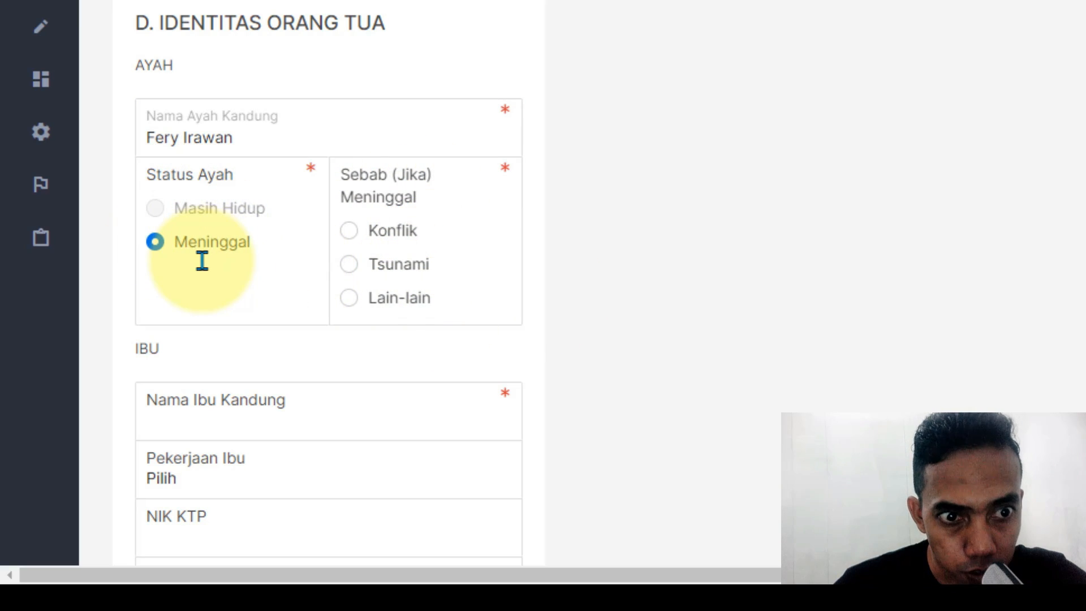
Step: Review the parent details and place the cursor in the biological mother's name field
{"action": "scroll", "coordinate": [480, 410], "scroll_direction": "up", "scroll_amount": 4}
{"action": "scroll", "coordinate": [475, 454], "scroll_direction": "up", "scroll_amount": 6}
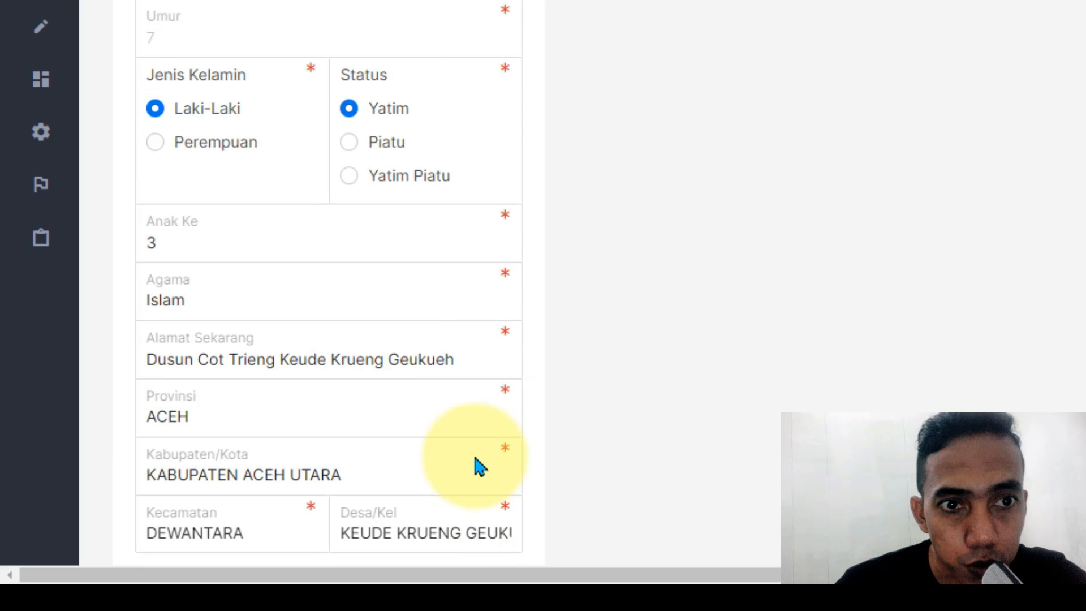
{"action": "scroll", "coordinate": [398, 109], "scroll_direction": "down", "scroll_amount": 10}
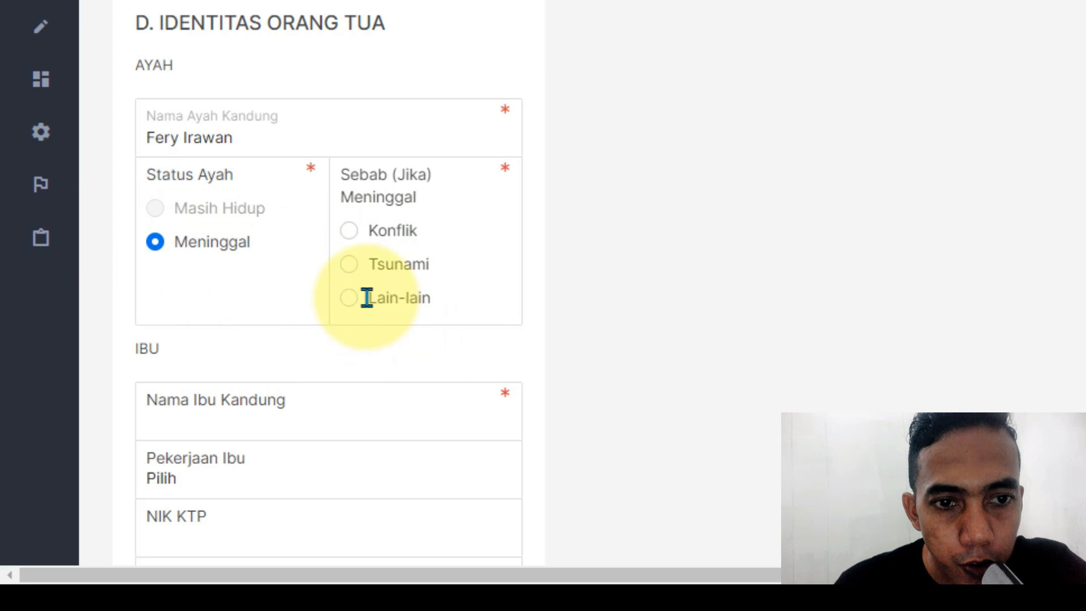
{"action": "scroll", "coordinate": [653, 291], "scroll_direction": "down", "scroll_amount": 2}
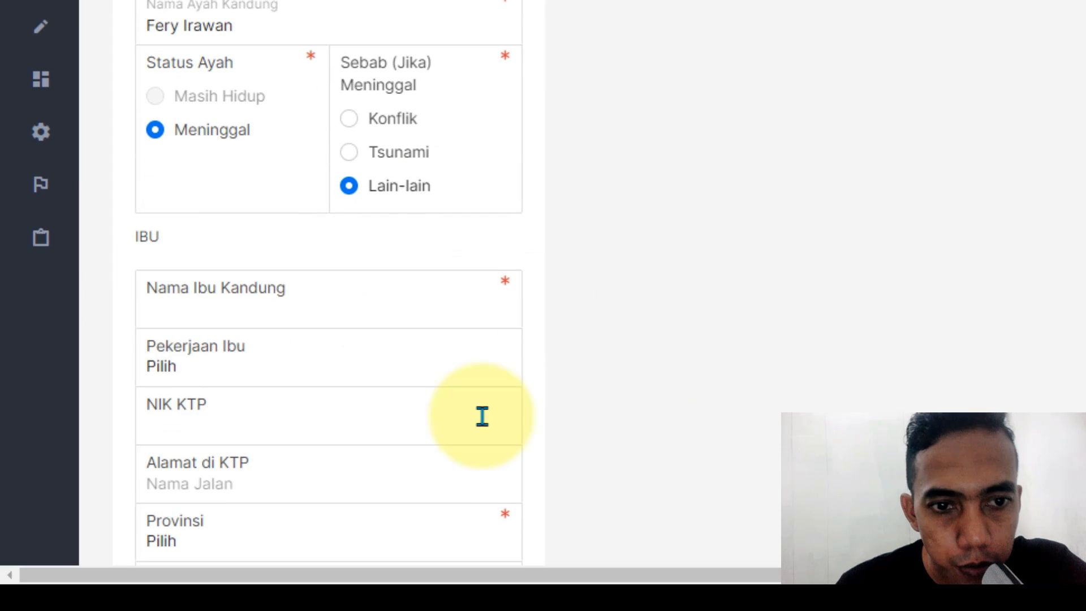
{"action": "left_click", "coordinate": [239, 297]}
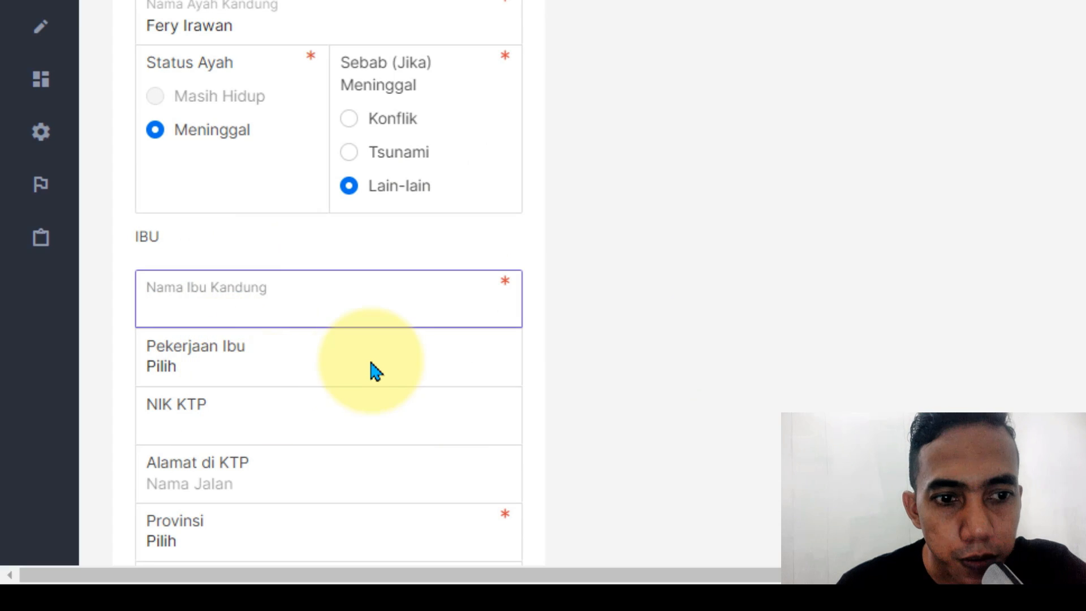
Step: Scroll through sections E–G down to the G. LAIN-LAIN scholarship question
{"action": "scroll", "coordinate": [370, 365], "scroll_direction": "down", "scroll_amount": 6}
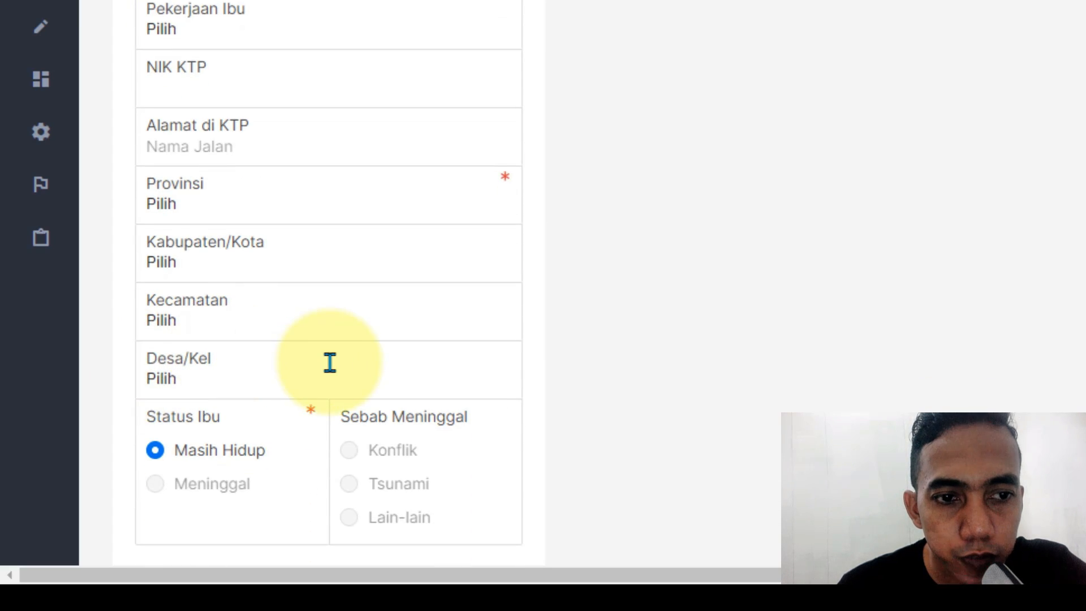
{"action": "scroll", "coordinate": [170, 412], "scroll_direction": "down", "scroll_amount": 4}
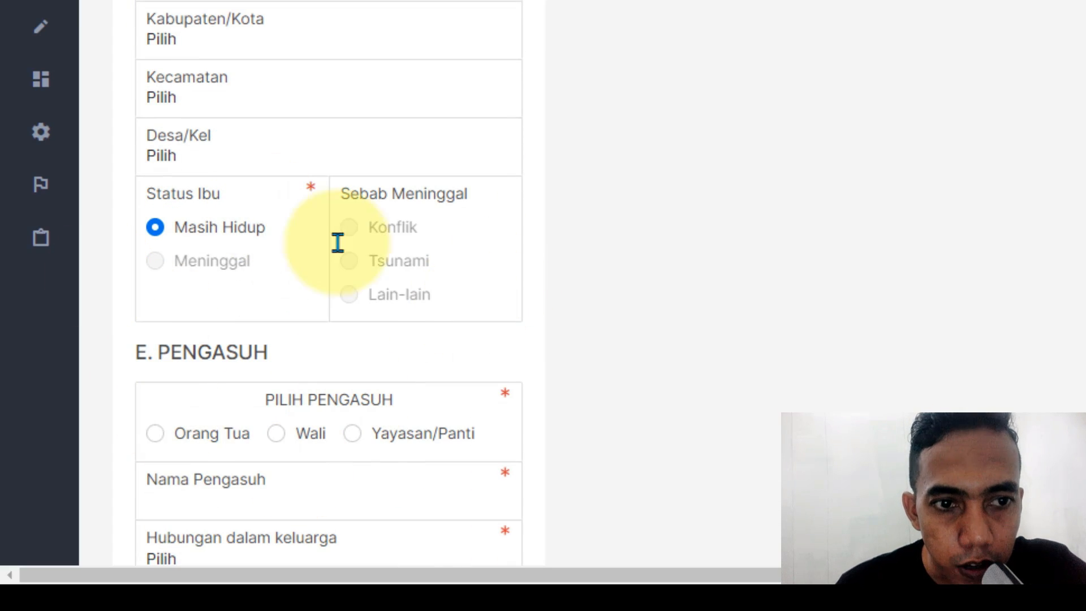
{"action": "scroll", "coordinate": [361, 391], "scroll_direction": "up", "scroll_amount": 15}
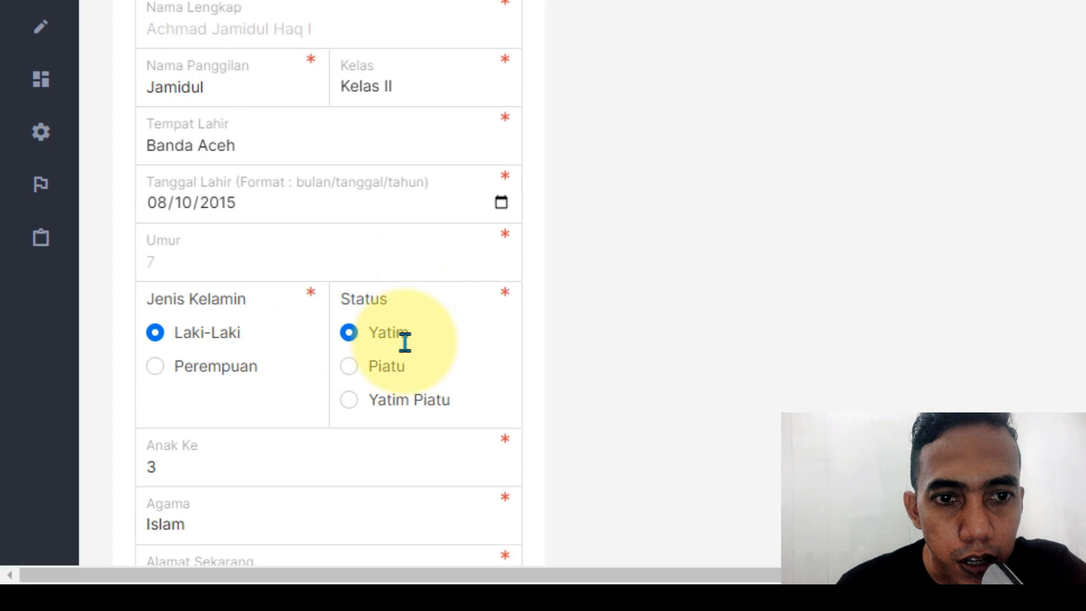
{"action": "scroll", "coordinate": [395, 381], "scroll_direction": "down", "scroll_amount": 14}
{"action": "scroll", "coordinate": [382, 380], "scroll_direction": "down", "scroll_amount": 12}
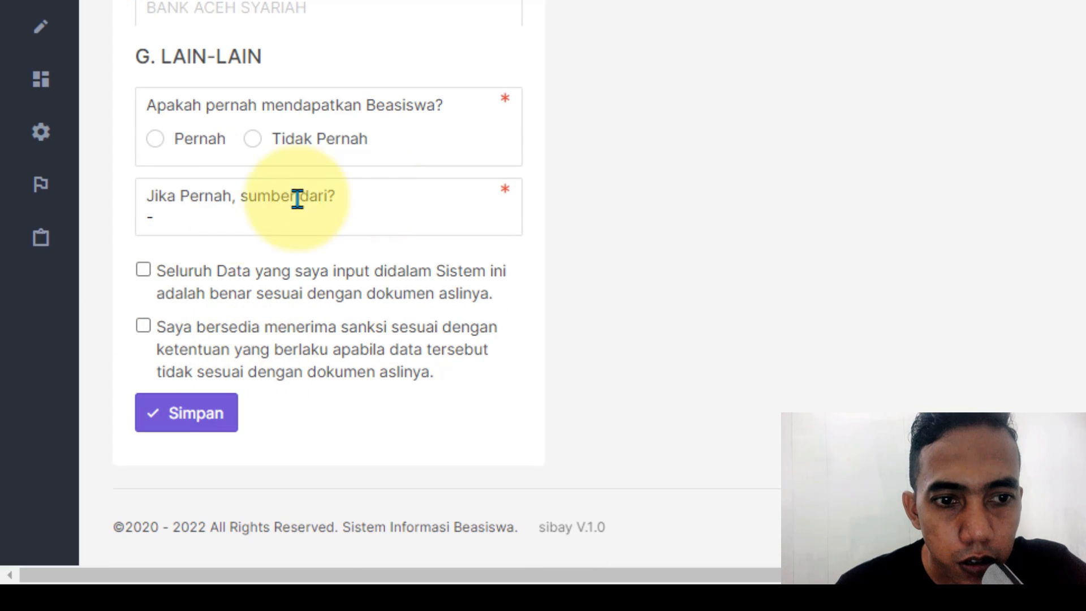
{"action": "scroll", "coordinate": [347, 202], "scroll_direction": "up", "scroll_amount": 6}
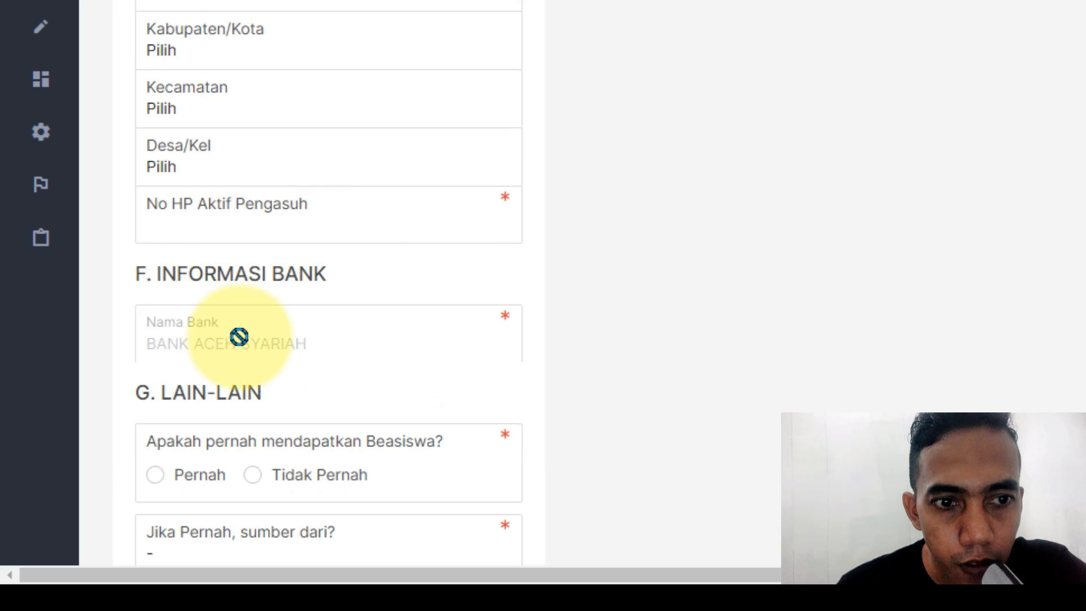
{"action": "scroll", "coordinate": [281, 316], "scroll_direction": "down", "scroll_amount": 2}
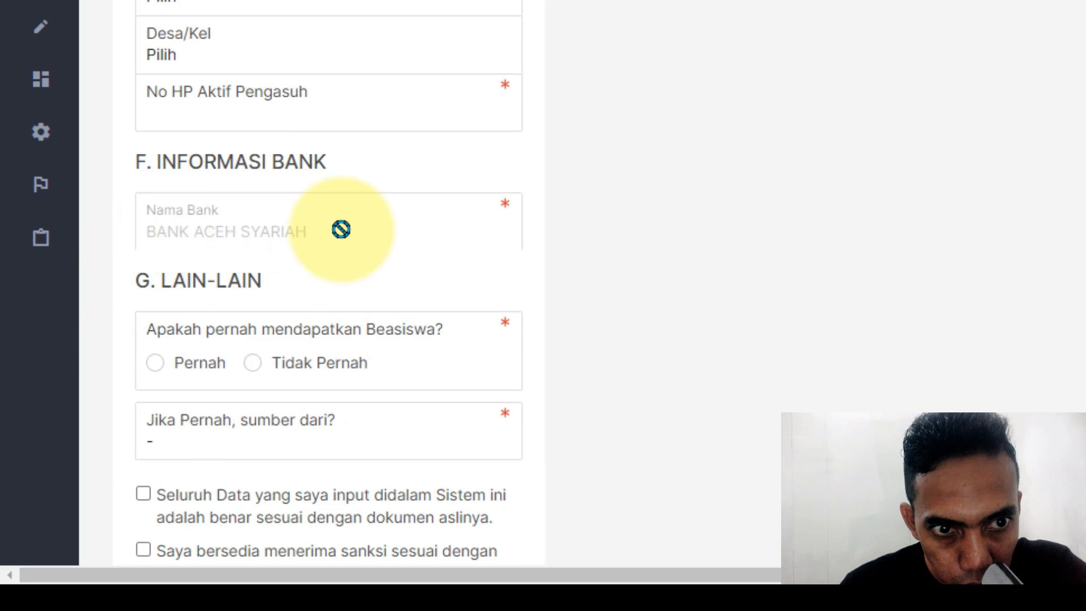
{"action": "scroll", "coordinate": [328, 277], "scroll_direction": "down", "scroll_amount": 4}
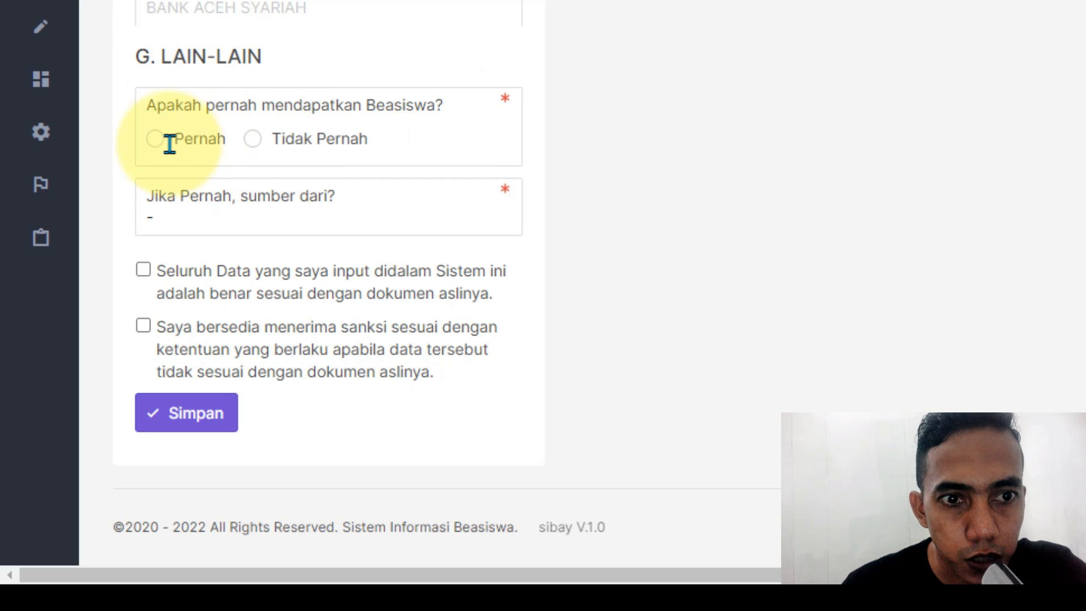
Step: Answer Tidak Pernah to the prior scholarship question
{"action": "left_click", "coordinate": [265, 141]}
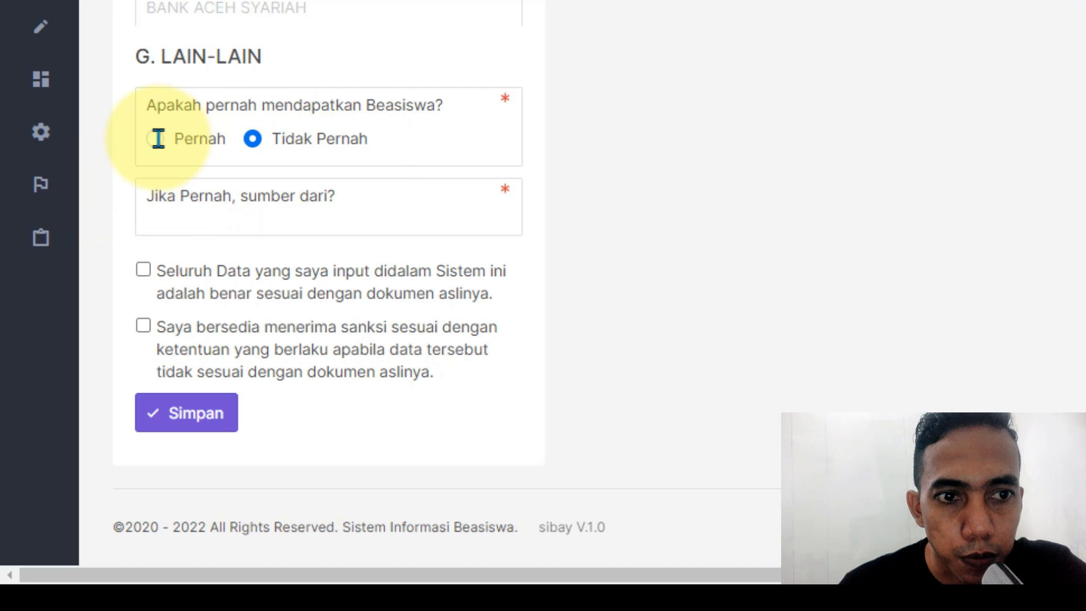
{"action": "left_click", "coordinate": [177, 228]}
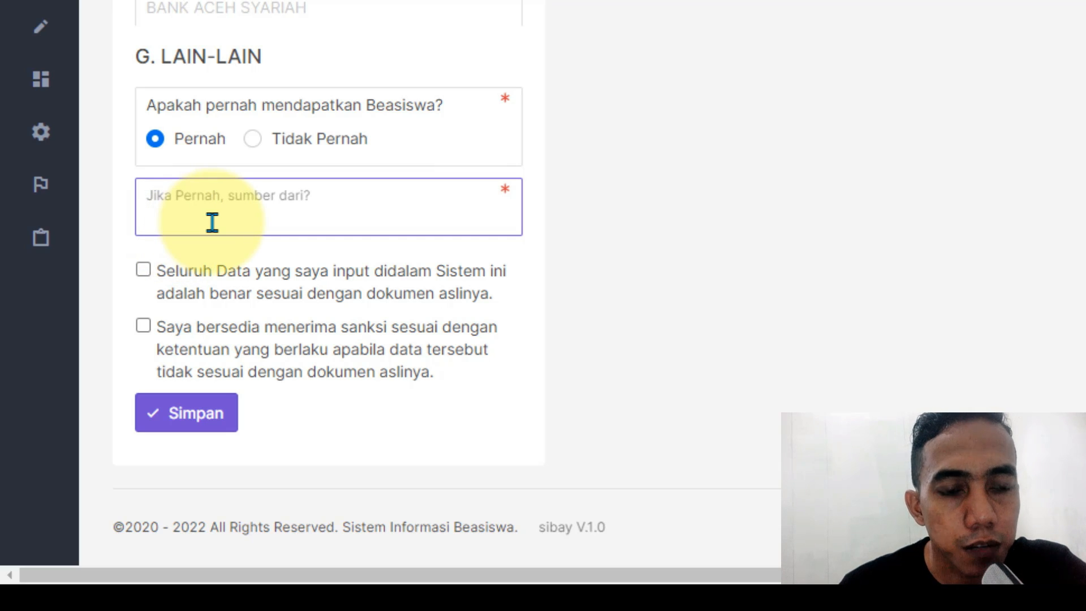
{"action": "left_click", "coordinate": [268, 145]}
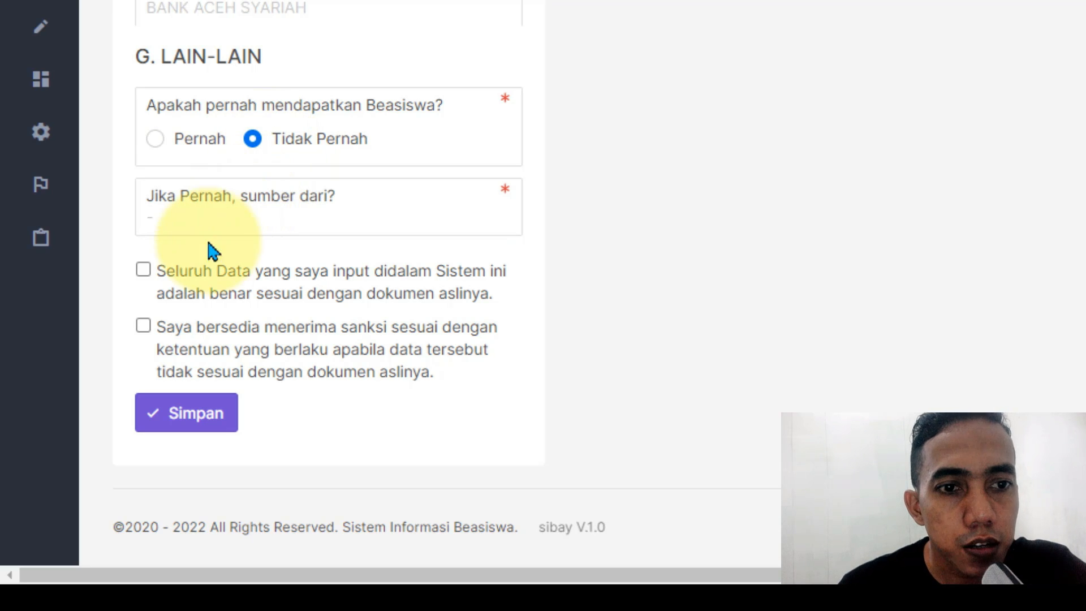
Step: Tick both declarations: data matches original documents and sanctions accepted if wrong
{"action": "left_click", "coordinate": [145, 269]}
{"action": "left_click", "coordinate": [143, 326]}
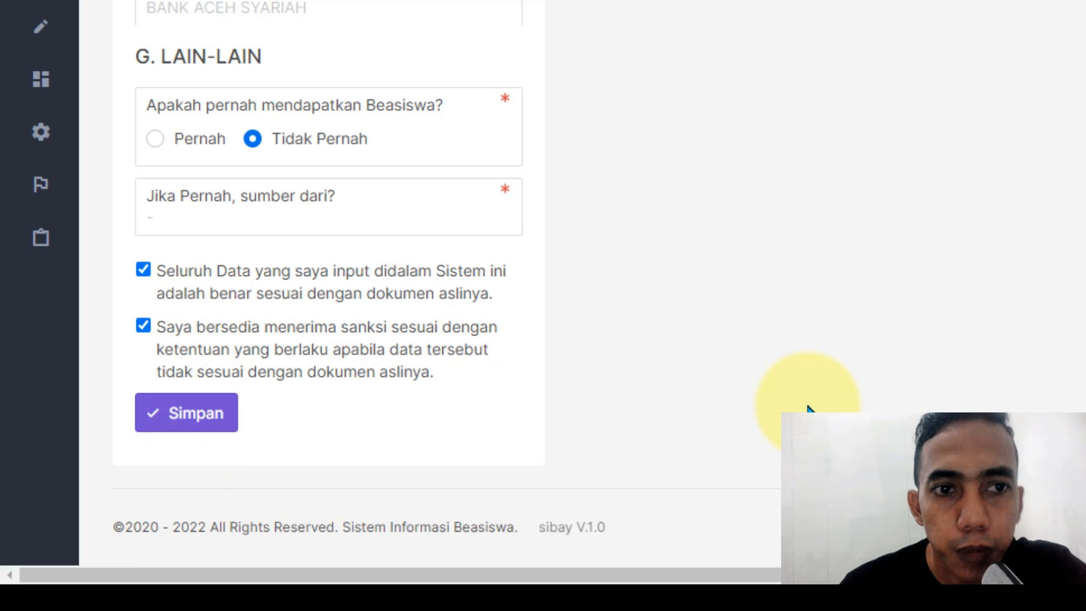
{"action": "scroll", "coordinate": [780, 329], "scroll_direction": "up", "scroll_amount": 10}
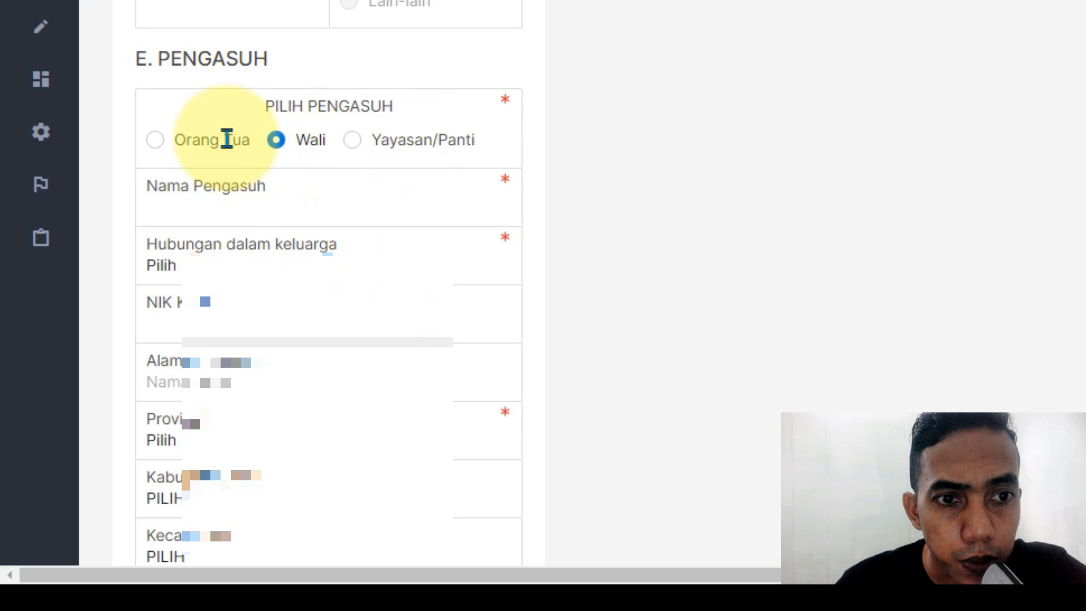
Step: Choose Orang Tua as the caretaker and save the student form with Simpan
{"action": "left_click", "coordinate": [213, 133]}
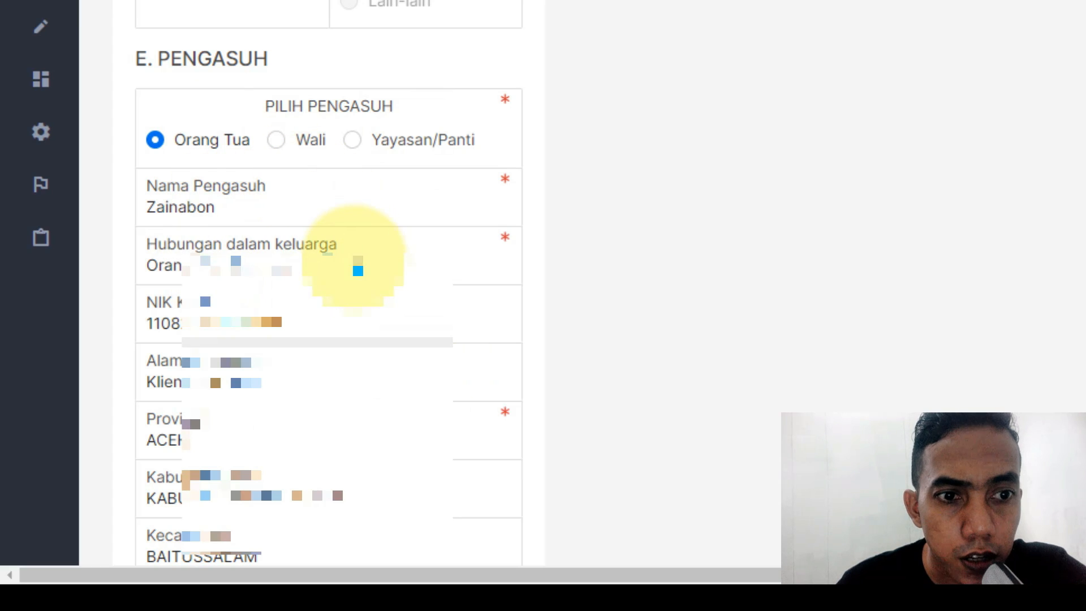
{"action": "scroll", "coordinate": [223, 240], "scroll_direction": "down", "scroll_amount": 4}
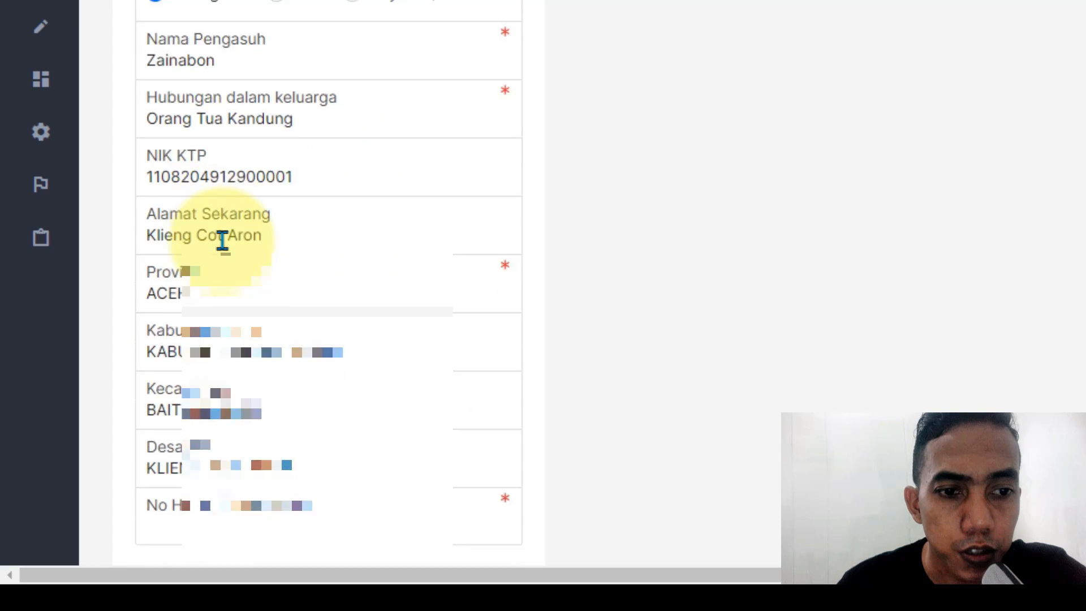
{"action": "scroll", "coordinate": [339, 419], "scroll_direction": "down", "scroll_amount": 6}
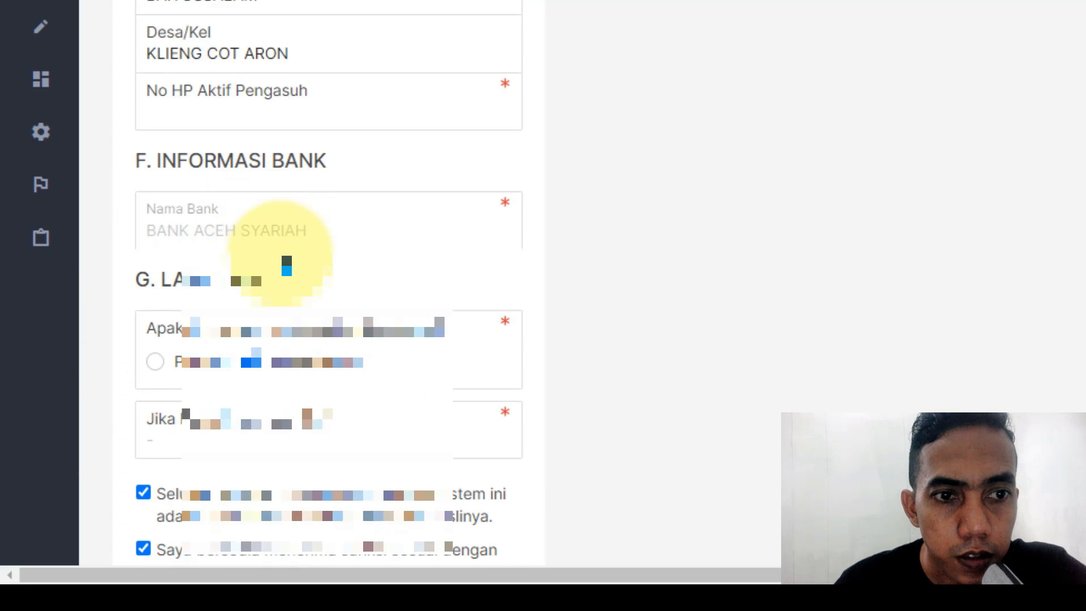
{"action": "scroll", "coordinate": [284, 255], "scroll_direction": "down", "scroll_amount": 4}
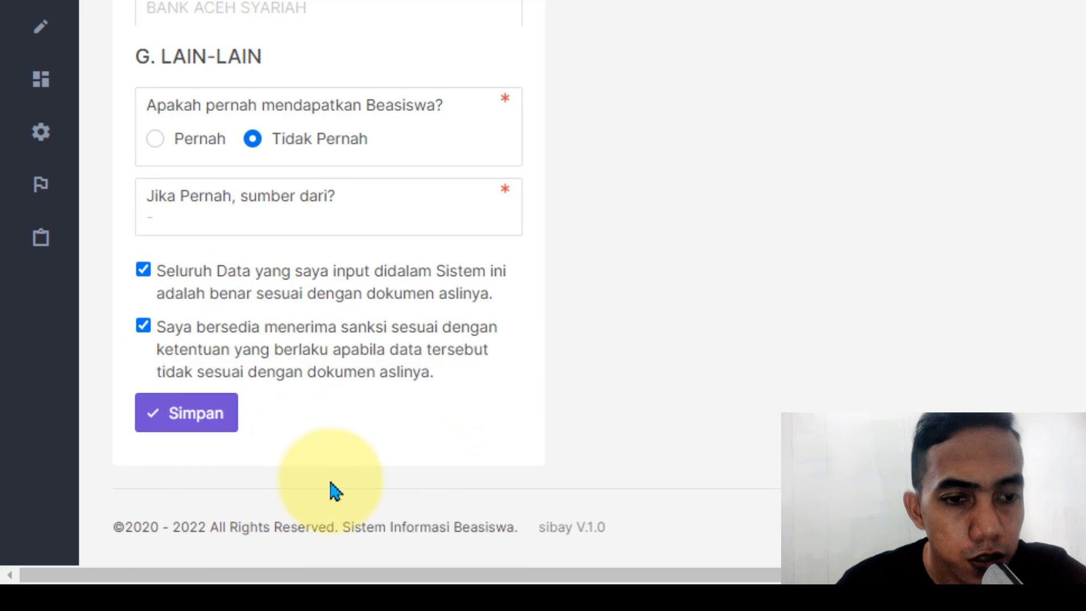
{"action": "left_click", "coordinate": [207, 425]}
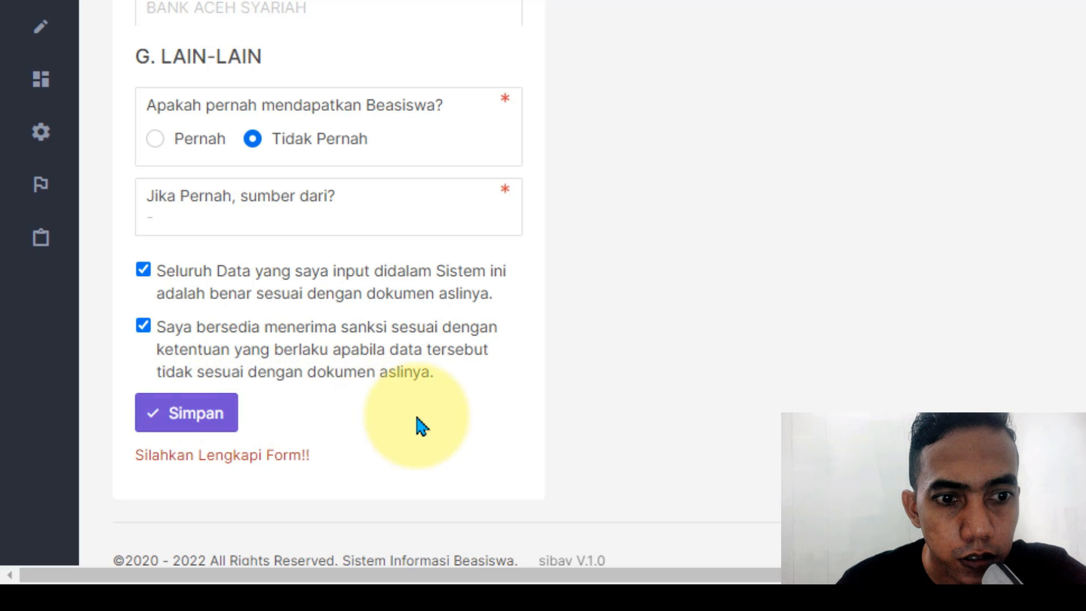
{"action": "scroll", "coordinate": [419, 425], "scroll_direction": "up", "scroll_amount": 5}
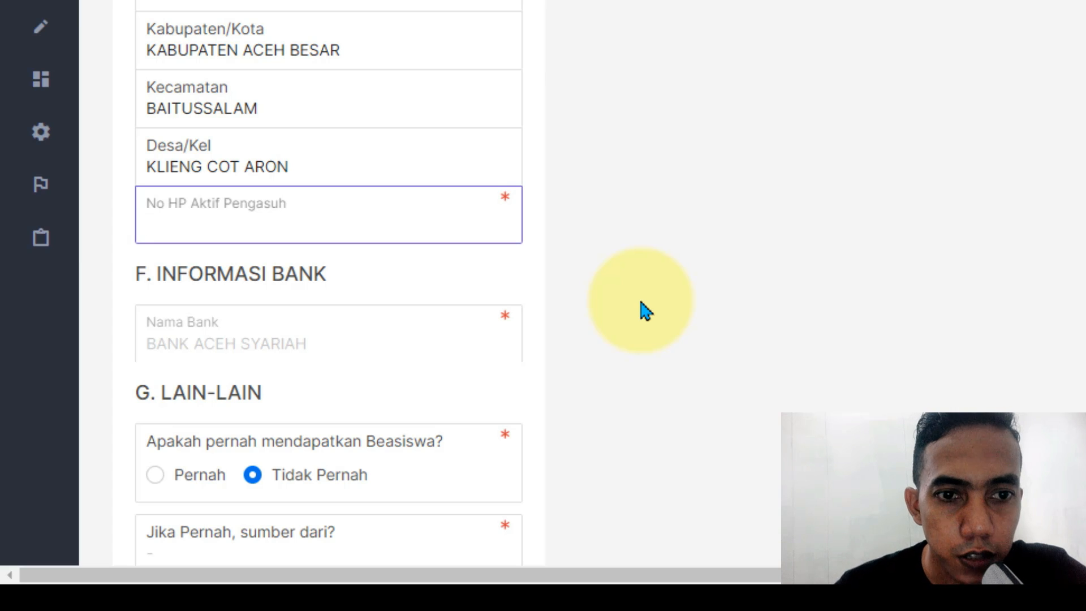
{"action": "scroll", "coordinate": [642, 306], "scroll_direction": "down", "scroll_amount": 5}
Step: Submit the form and close the Berhasil success dialog
{"action": "left_click", "coordinate": [215, 382]}
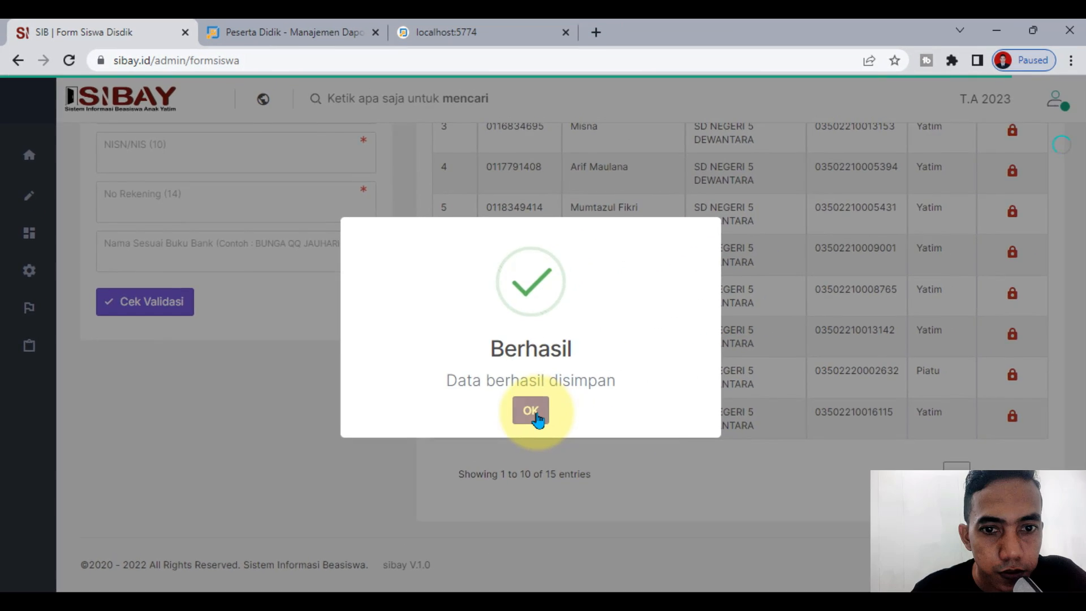
{"action": "left_click", "coordinate": [748, 343]}
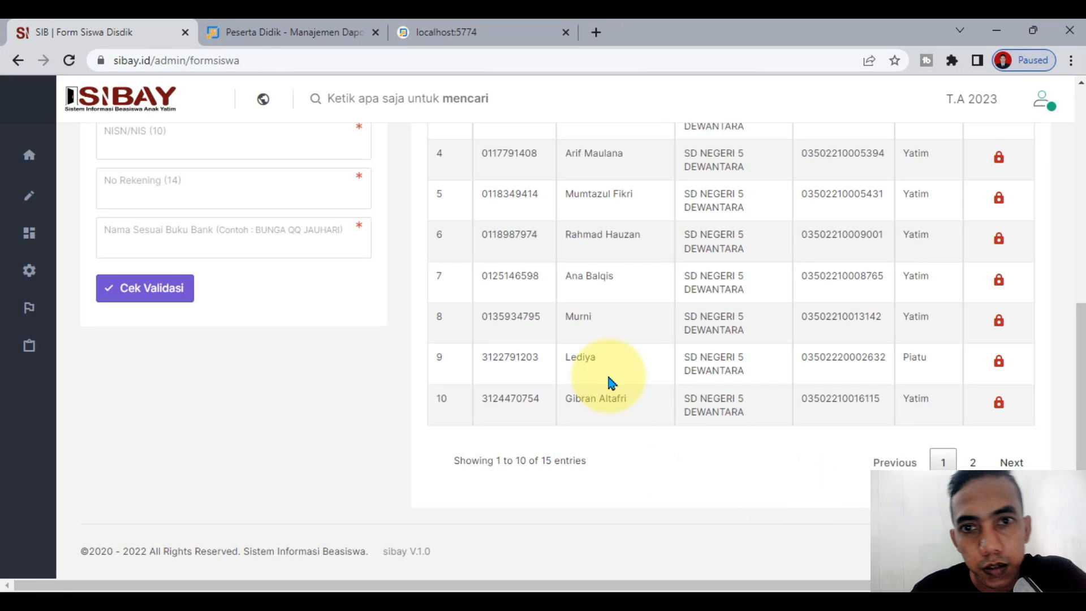
{"action": "scroll", "coordinate": [610, 383], "scroll_direction": "up", "scroll_amount": 5}
{"action": "scroll", "coordinate": [730, 343], "scroll_direction": "down", "scroll_amount": 3}
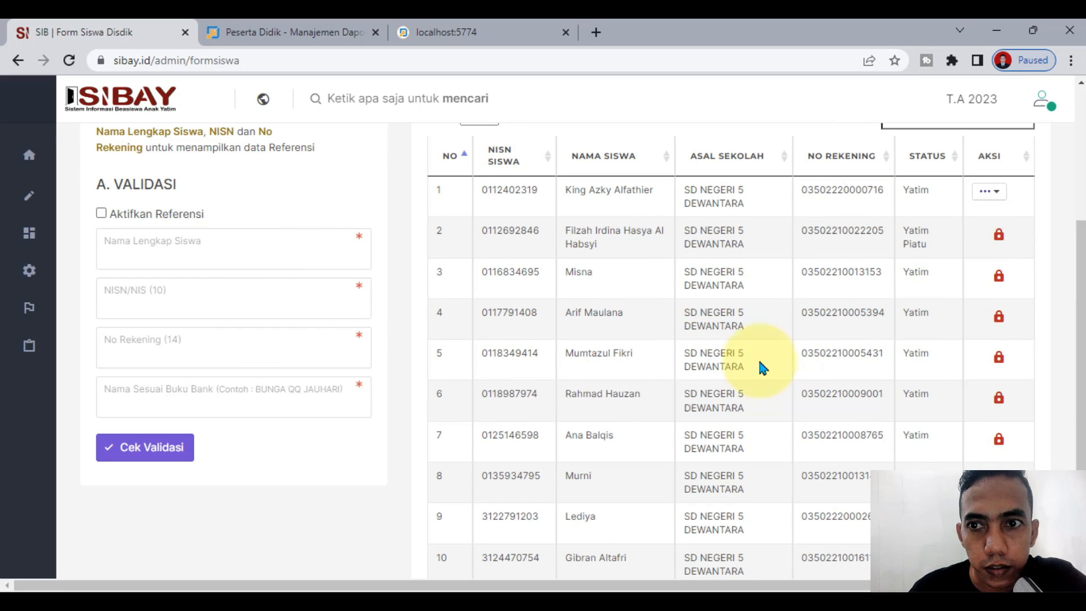
{"action": "scroll", "coordinate": [820, 439], "scroll_direction": "up", "scroll_amount": 3}
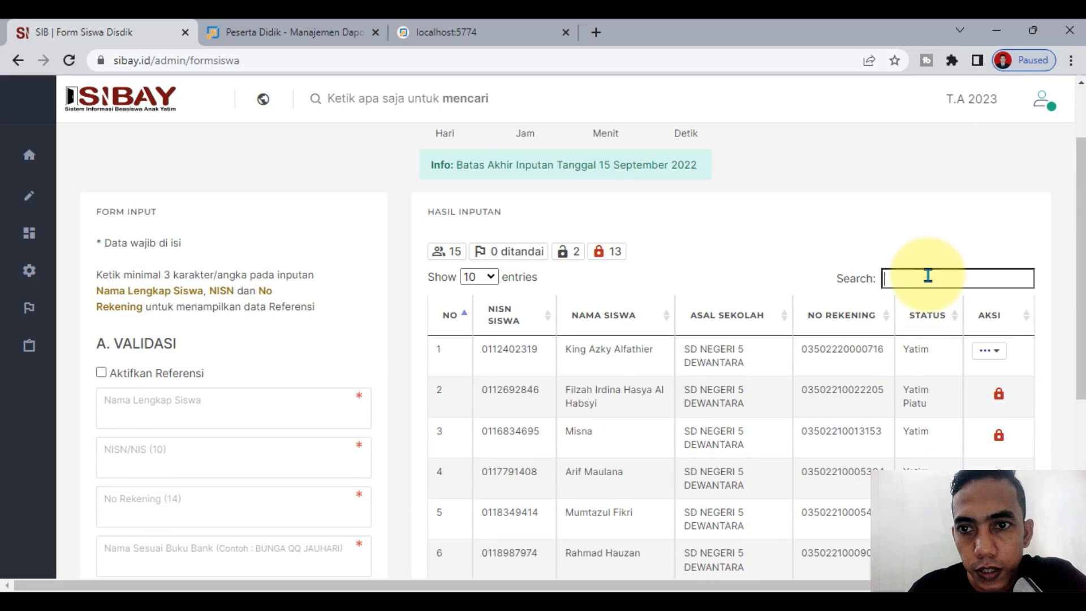
Step: Search the Hasil Inputan table for 'jami', then expand Inputan in the sidebar
{"action": "type", "text": "jami"}
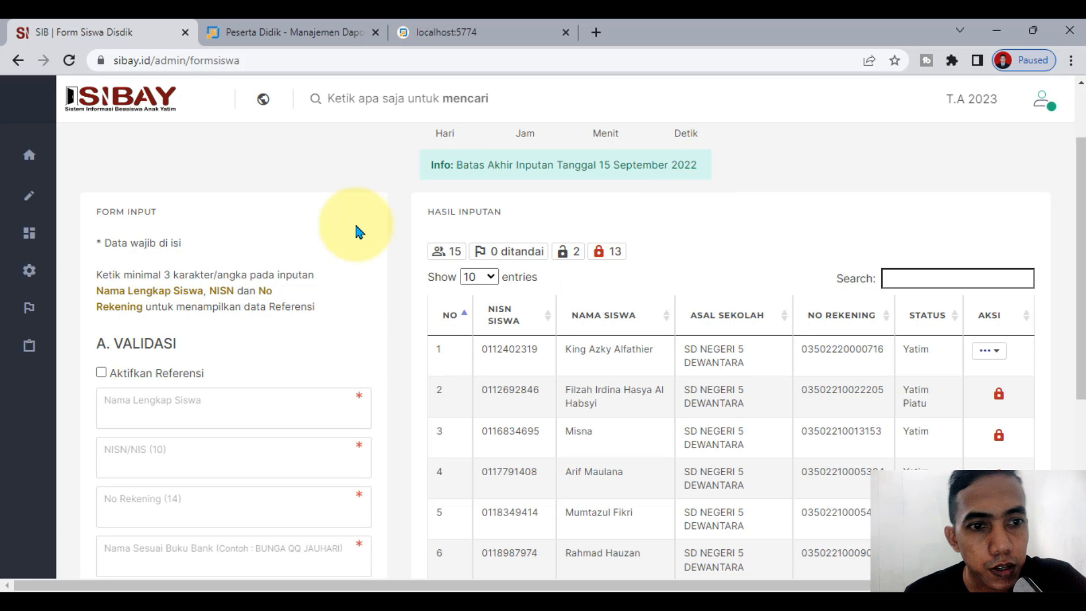
{"action": "scroll", "coordinate": [359, 326], "scroll_direction": "down", "scroll_amount": 3}
{"action": "scroll", "coordinate": [358, 326], "scroll_direction": "down", "scroll_amount": 2}
{"action": "scroll", "coordinate": [373, 462], "scroll_direction": "up", "scroll_amount": 4}
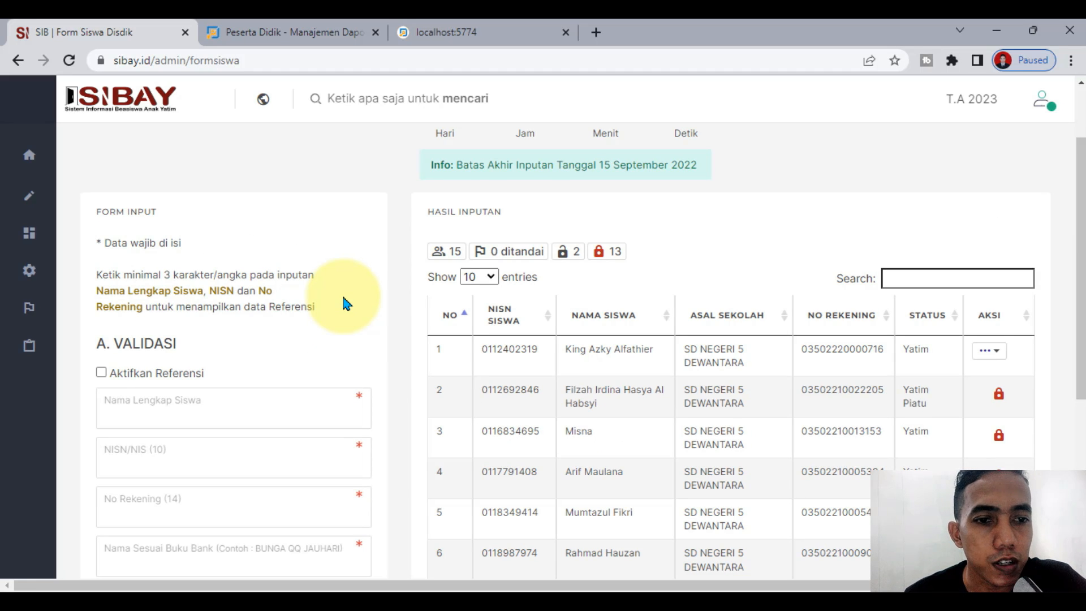
{"action": "mouse_move", "coordinate": [11, 229]}
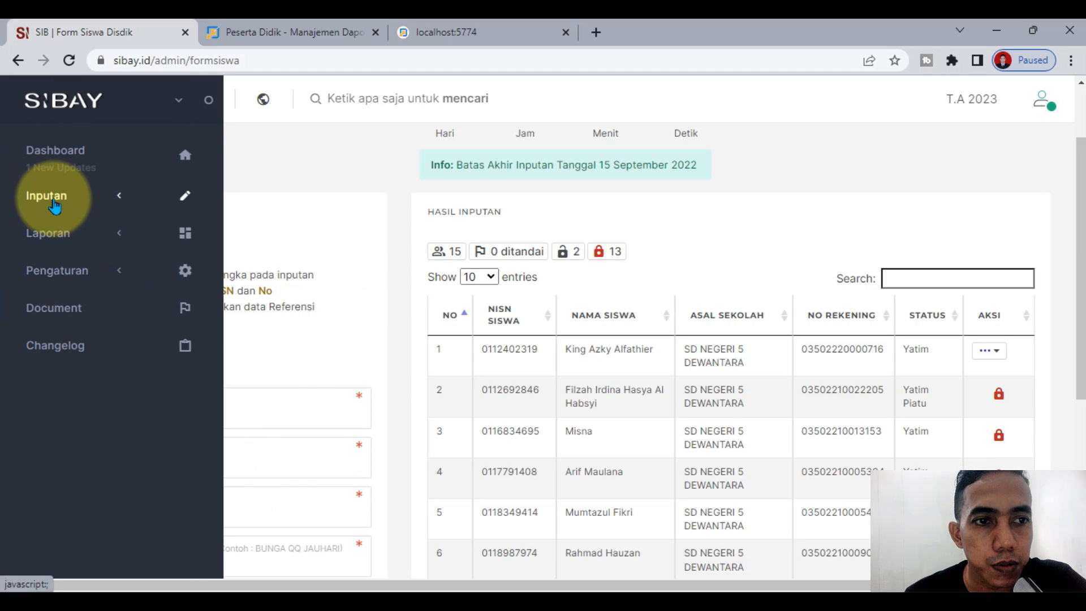
{"action": "left_click", "coordinate": [55, 205]}
Step: Open Inputan > Form Siswa and scroll down to the loading results table
{"action": "left_click", "coordinate": [62, 255]}
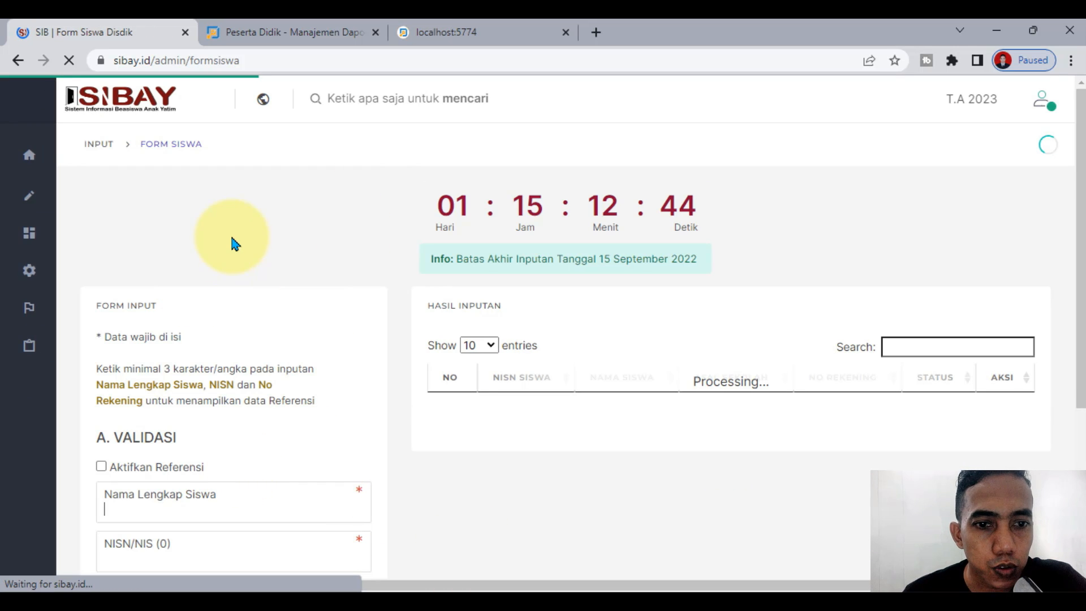
{"action": "scroll", "coordinate": [232, 243], "scroll_direction": "down", "scroll_amount": 3}
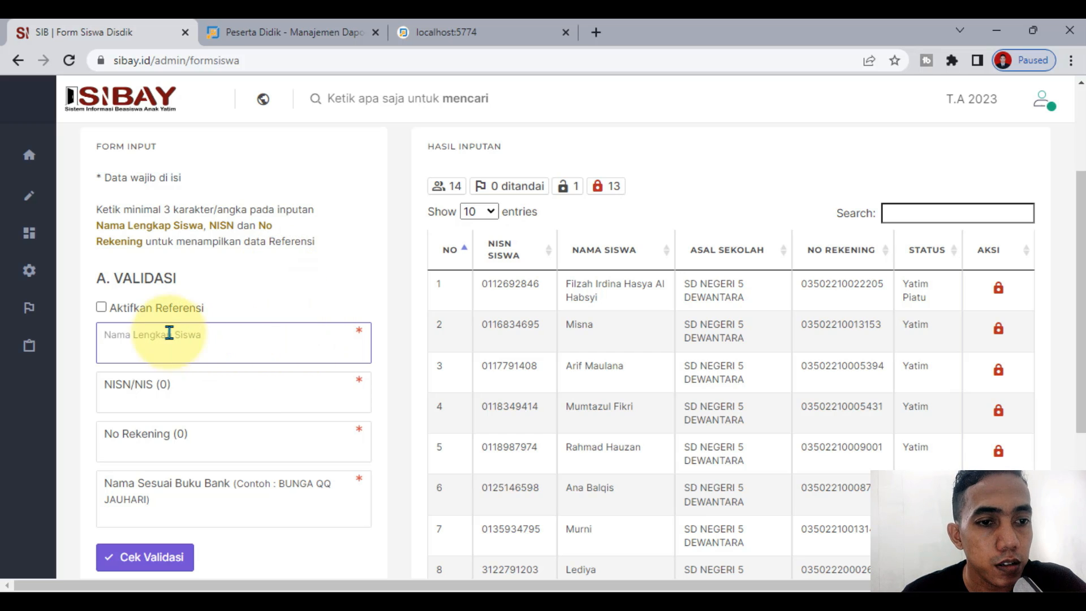
Step: Find the next student by partial name, fill from reference, and pass Cek Validasi Referensi
{"action": "left_click", "coordinate": [157, 310]}
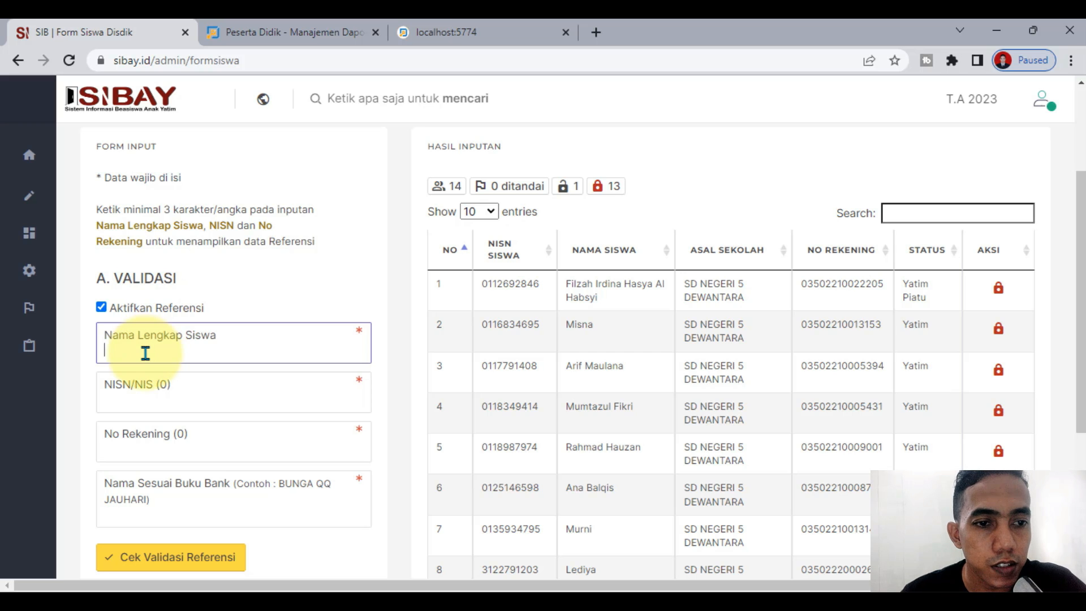
{"action": "type", "text": "king"}
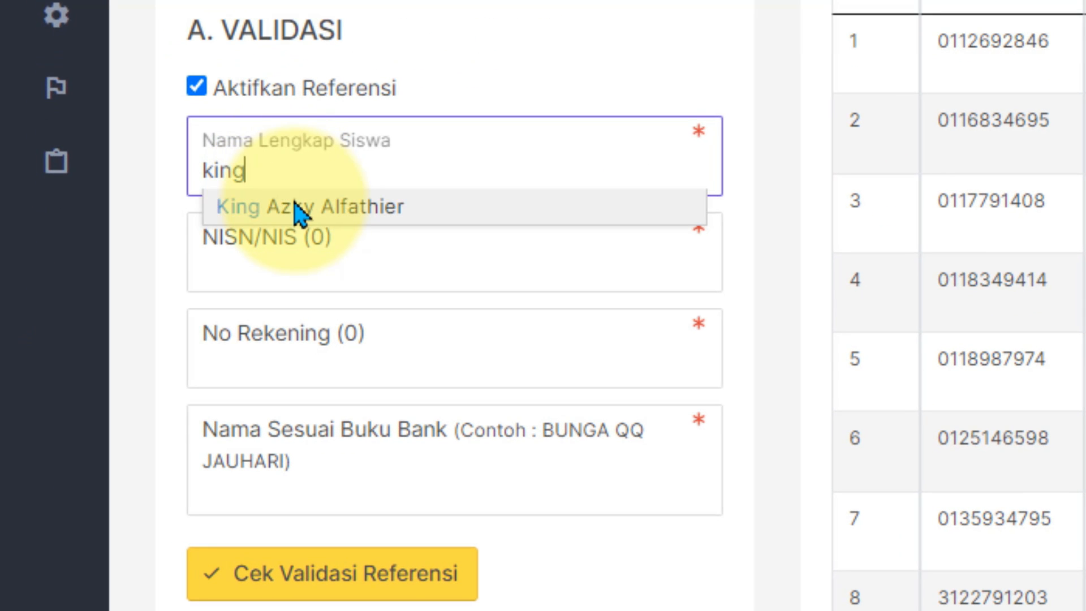
{"action": "left_click", "coordinate": [297, 210]}
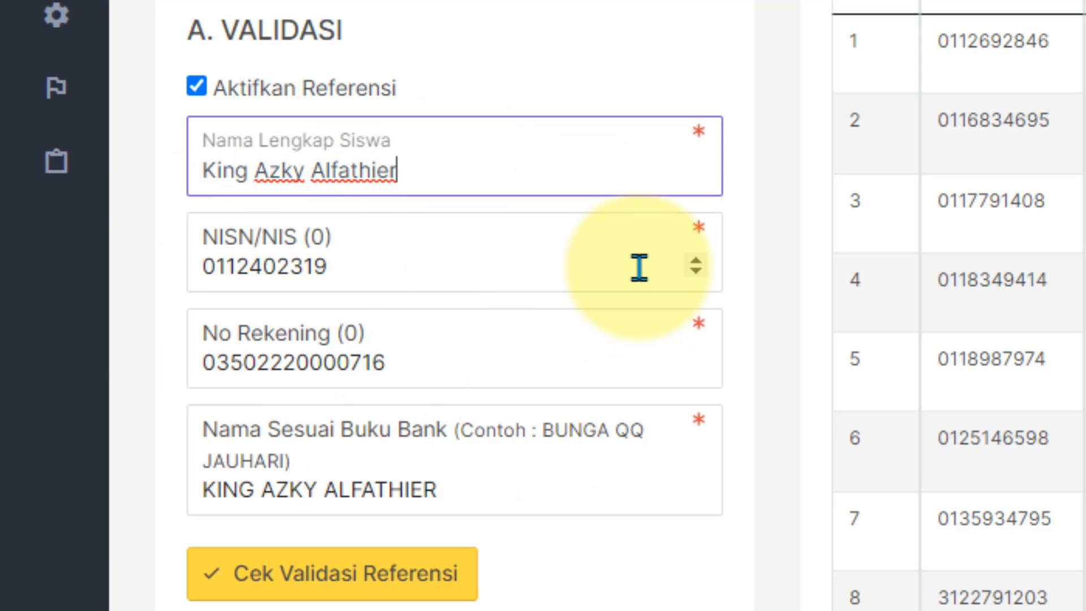
{"action": "scroll", "coordinate": [636, 267], "scroll_direction": "down", "scroll_amount": 2}
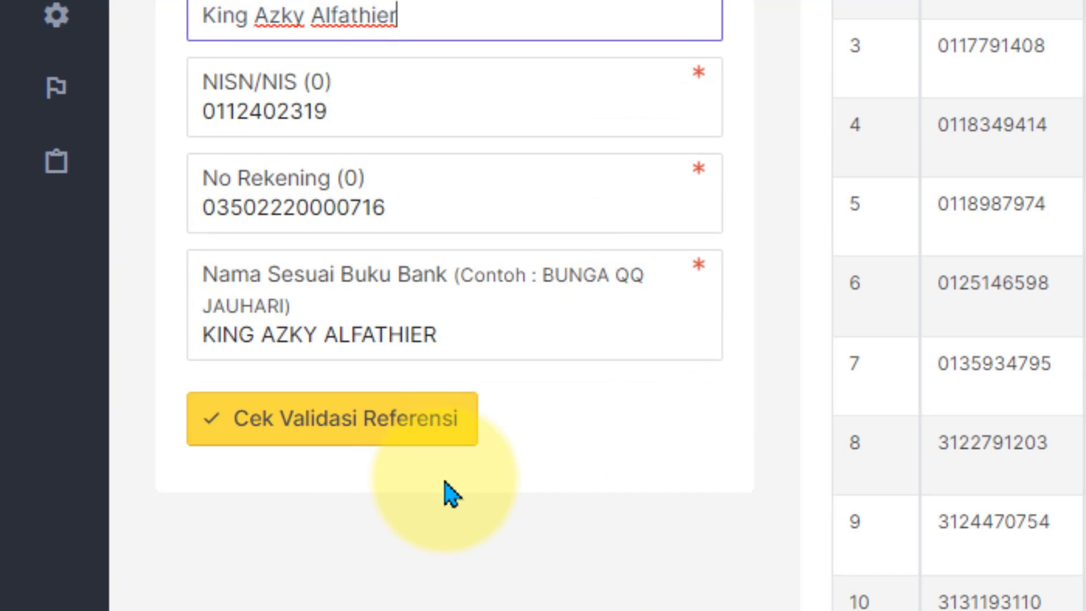
{"action": "left_click", "coordinate": [431, 441]}
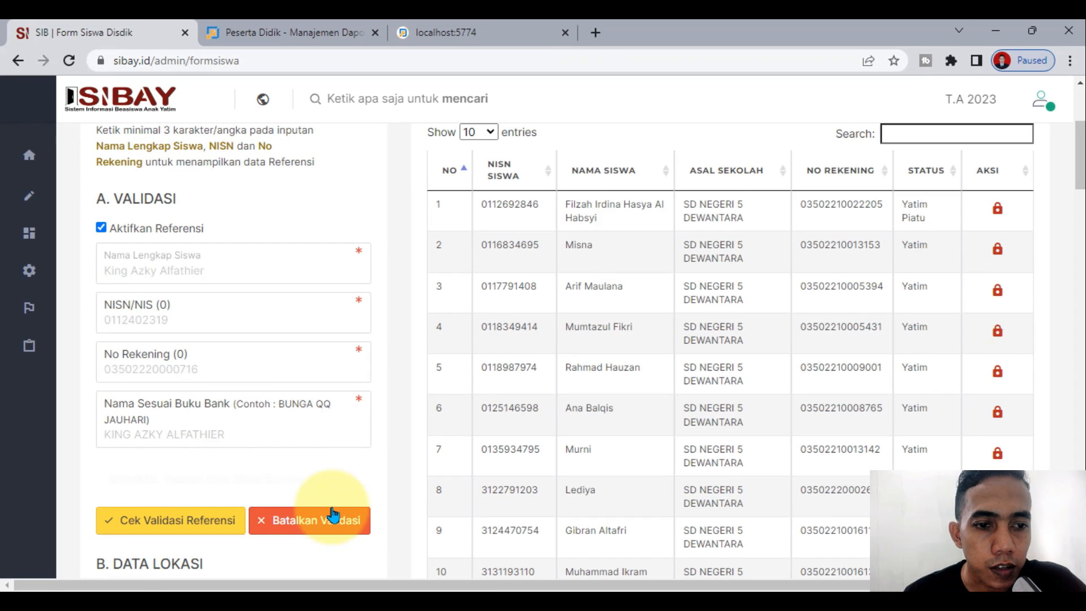
{"action": "scroll", "coordinate": [255, 460], "scroll_direction": "down", "scroll_amount": 11}
{"action": "scroll", "coordinate": [242, 360], "scroll_direction": "down", "scroll_amount": 18}
{"action": "scroll", "coordinate": [245, 368], "scroll_direction": "down", "scroll_amount": 15}
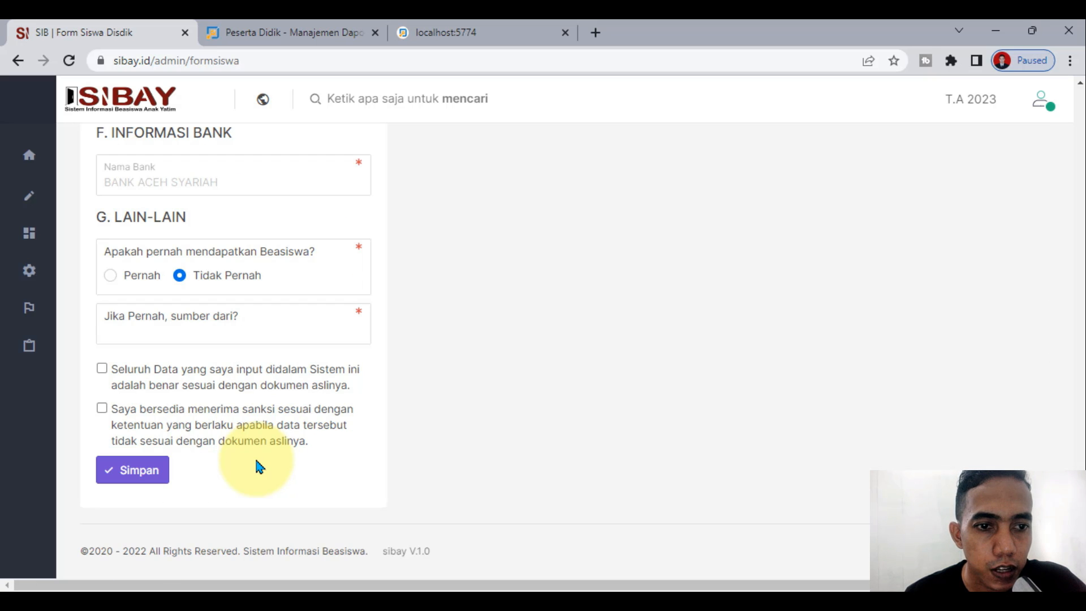
{"action": "scroll", "coordinate": [259, 467], "scroll_direction": "up", "scroll_amount": 3}
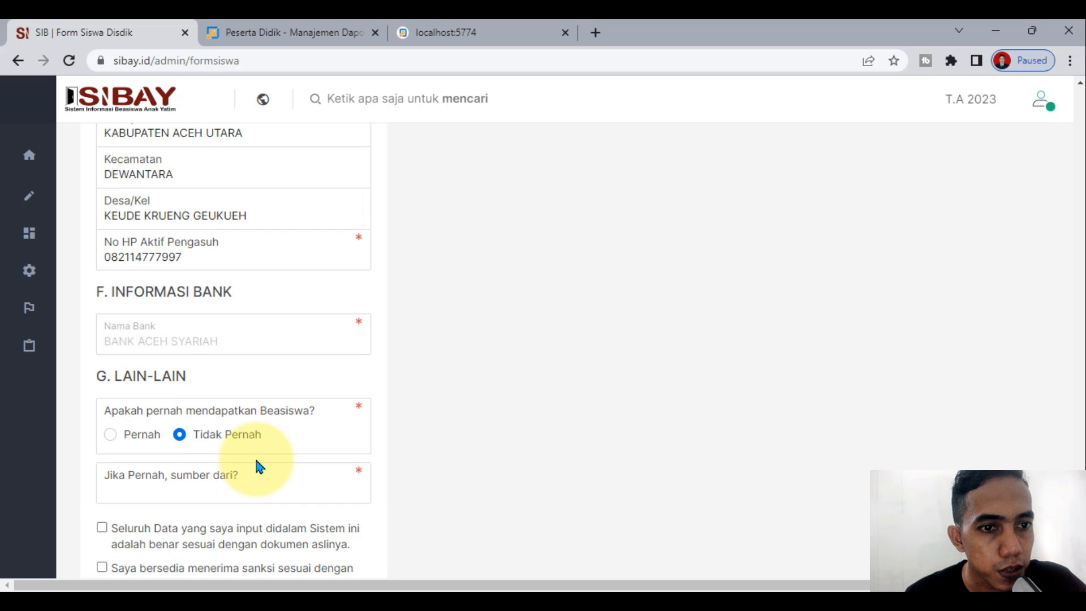
{"action": "scroll", "coordinate": [259, 466], "scroll_direction": "up", "scroll_amount": 20}
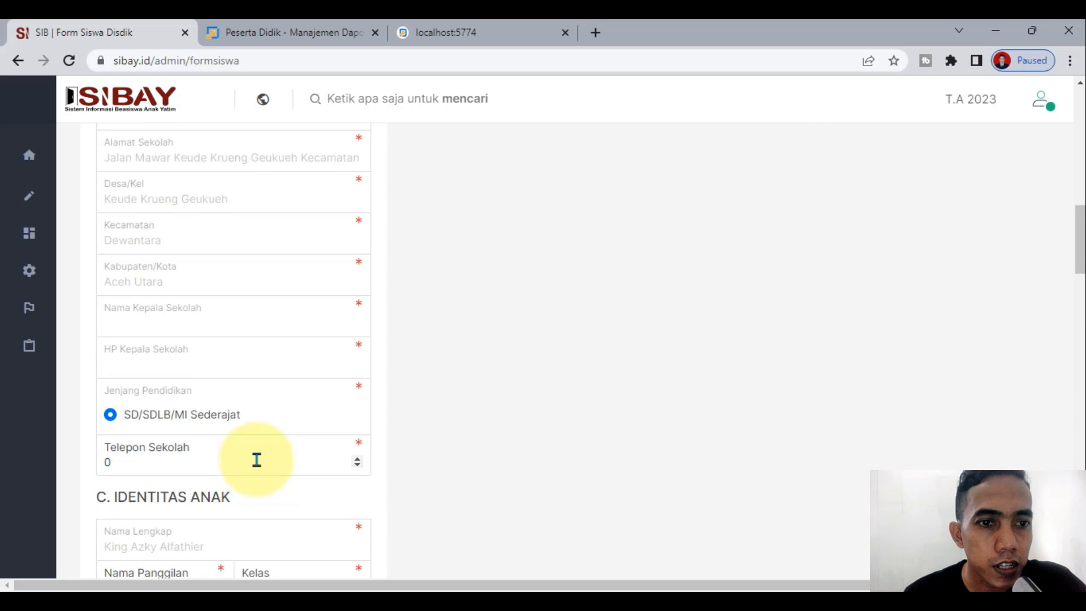
{"action": "scroll", "coordinate": [256, 460], "scroll_direction": "up", "scroll_amount": 9}
{"action": "scroll", "coordinate": [256, 460], "scroll_direction": "down", "scroll_amount": 11}
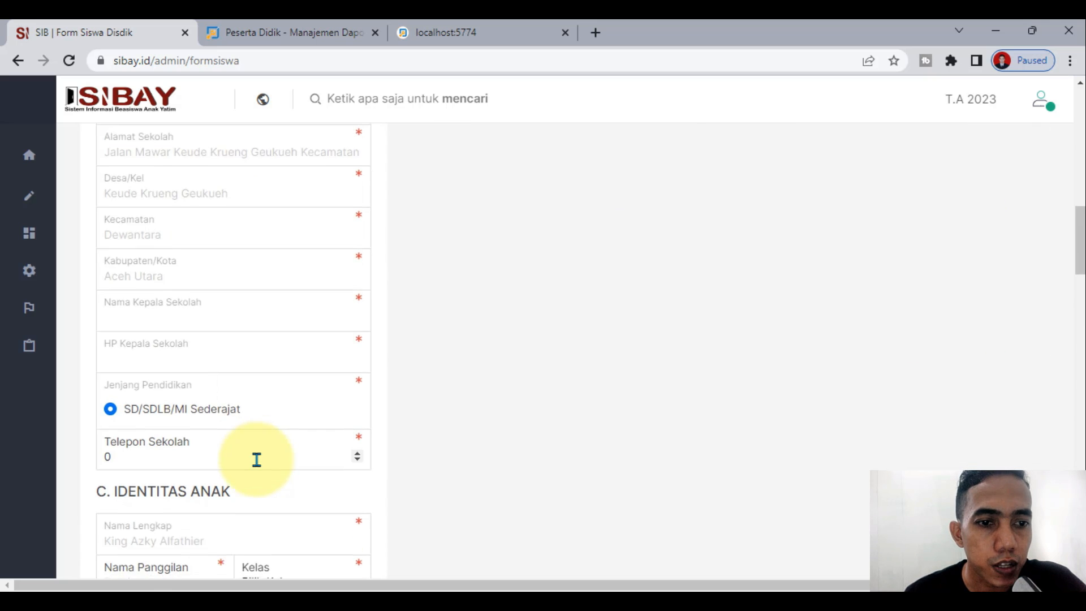
{"action": "scroll", "coordinate": [257, 458], "scroll_direction": "down", "scroll_amount": 5}
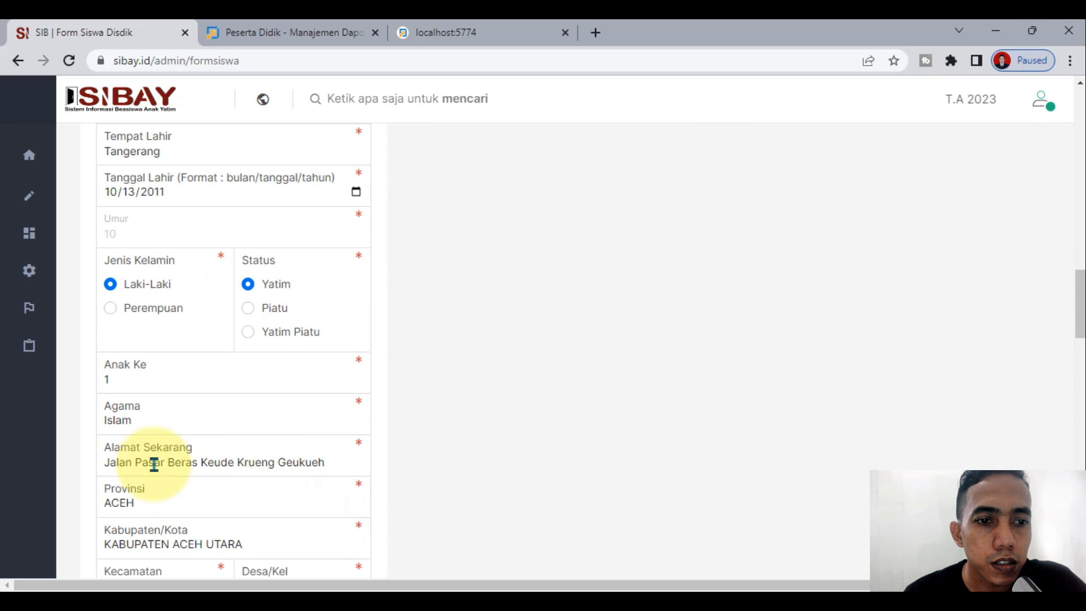
{"action": "scroll", "coordinate": [150, 455], "scroll_direction": "up", "scroll_amount": 3}
{"action": "scroll", "coordinate": [285, 485], "scroll_direction": "up", "scroll_amount": 2}
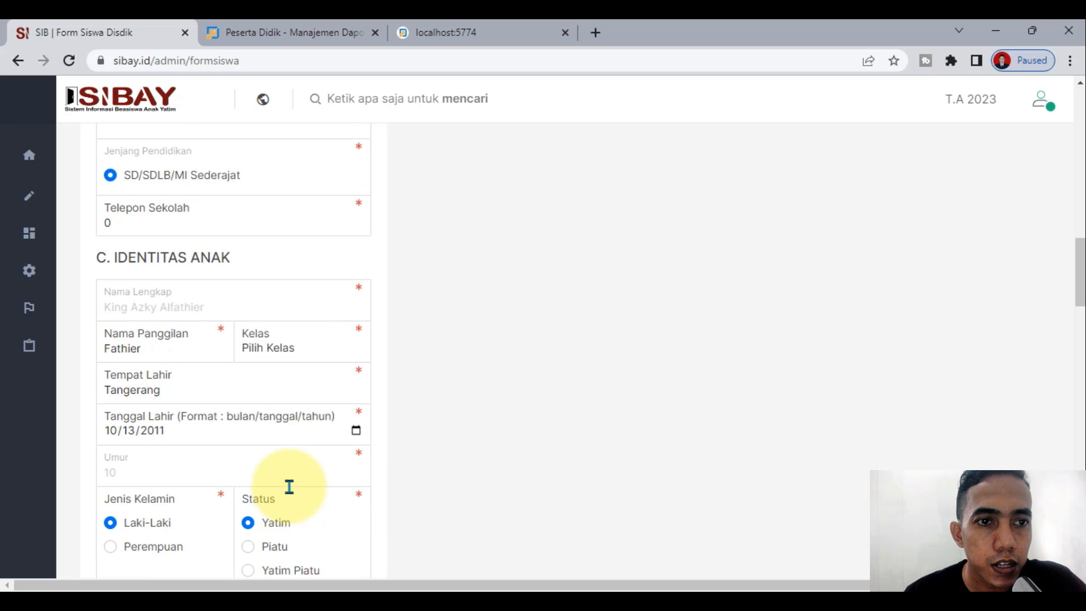
{"action": "scroll", "coordinate": [224, 353], "scroll_direction": "down", "scroll_amount": 12}
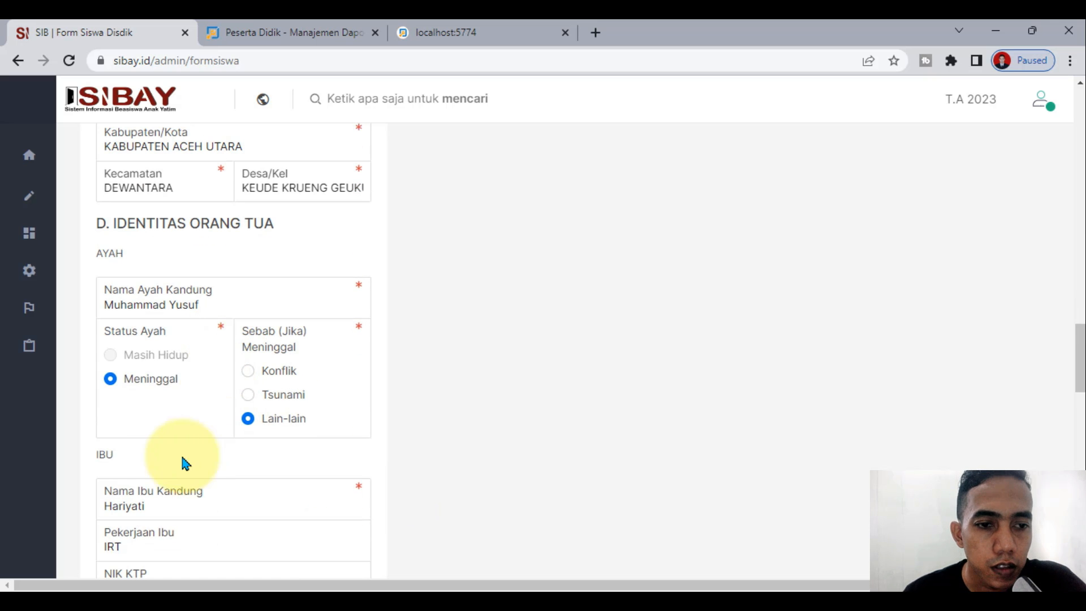
{"action": "scroll", "coordinate": [277, 493], "scroll_direction": "down", "scroll_amount": 4}
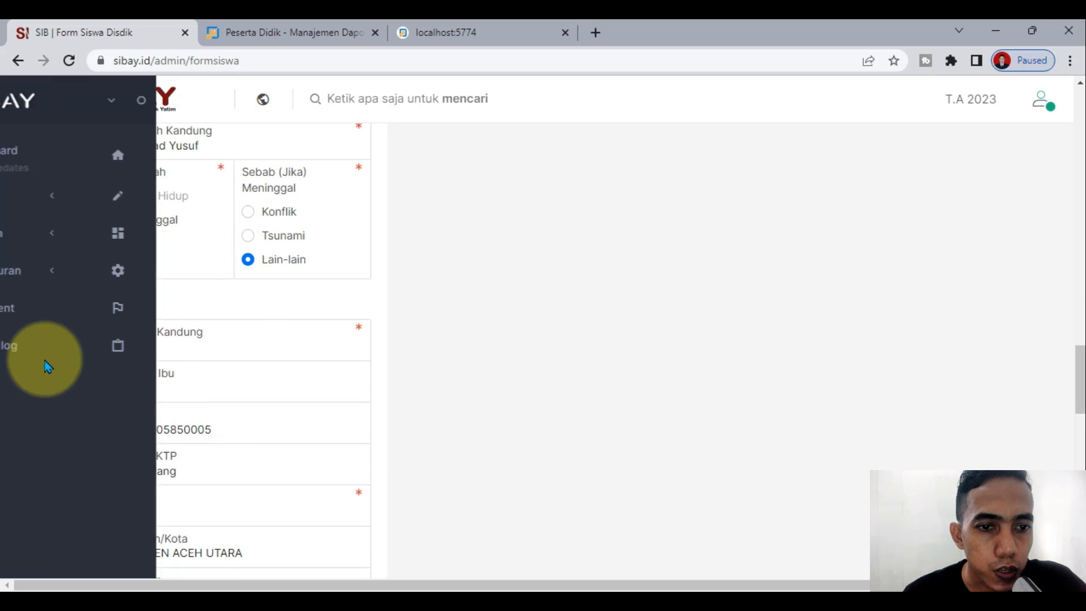
{"action": "scroll", "coordinate": [368, 464], "scroll_direction": "down", "scroll_amount": 7}
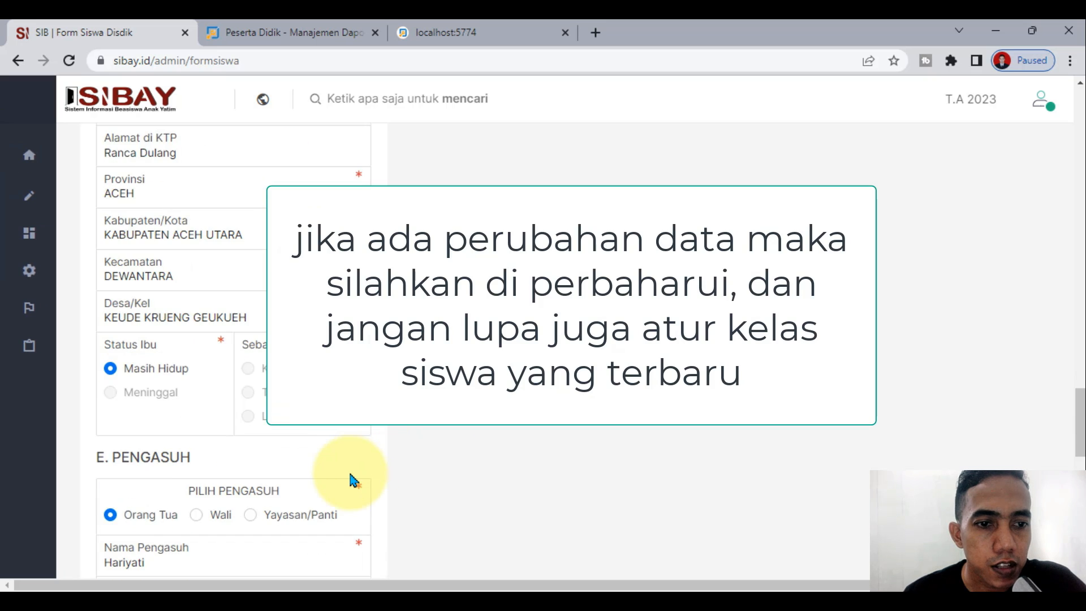
{"action": "scroll", "coordinate": [353, 480], "scroll_direction": "down", "scroll_amount": 5}
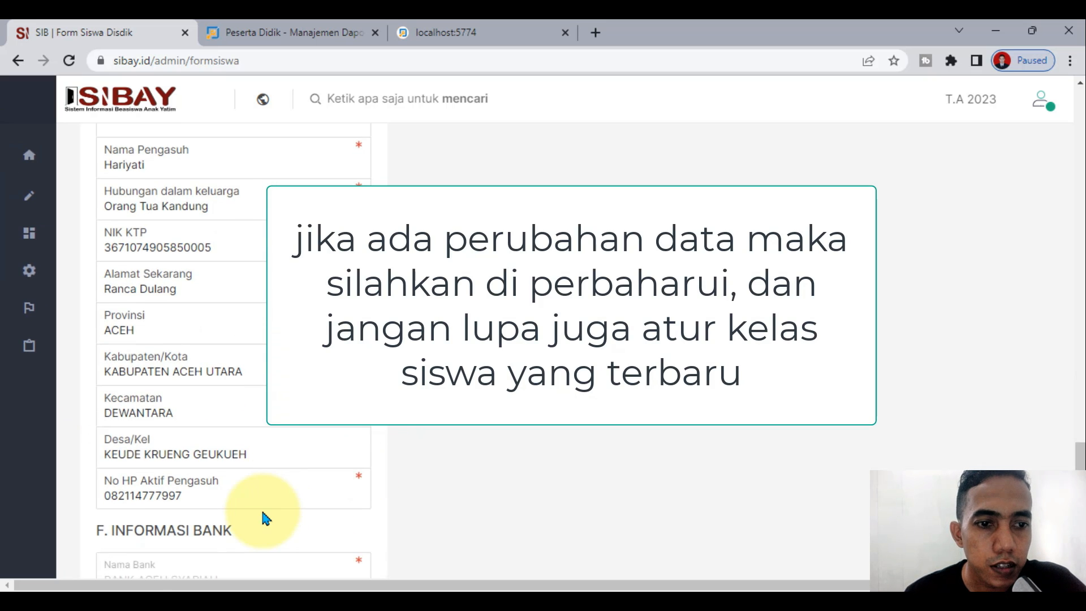
{"action": "scroll", "coordinate": [266, 517], "scroll_direction": "down", "scroll_amount": 3}
{"action": "scroll", "coordinate": [408, 521], "scroll_direction": "down", "scroll_amount": 5}
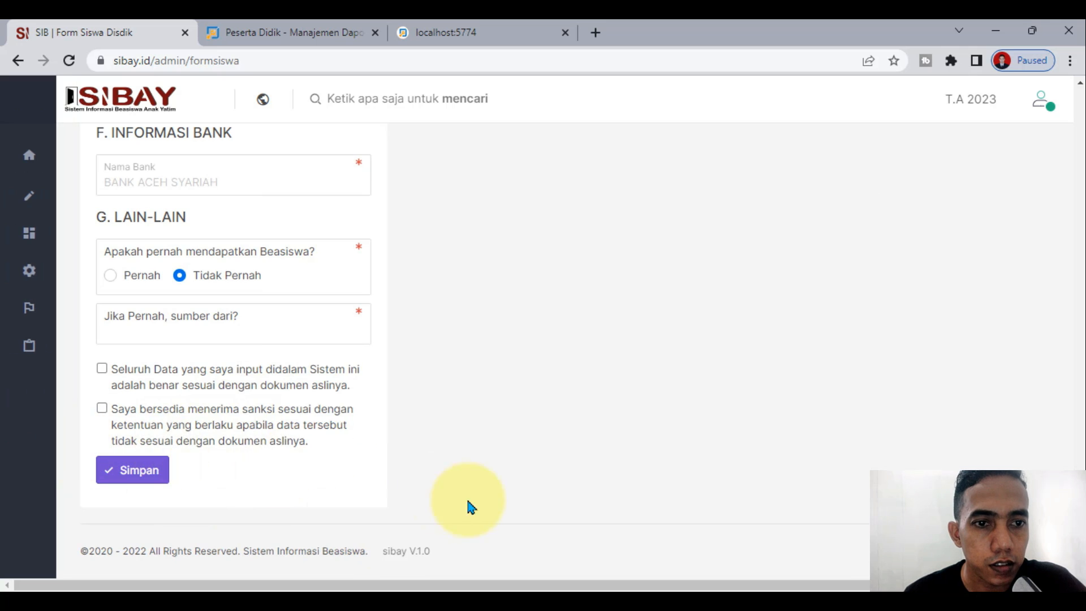
{"action": "scroll", "coordinate": [478, 508], "scroll_direction": "up", "scroll_amount": 7}
{"action": "scroll", "coordinate": [376, 466], "scroll_direction": "up", "scroll_amount": 20}
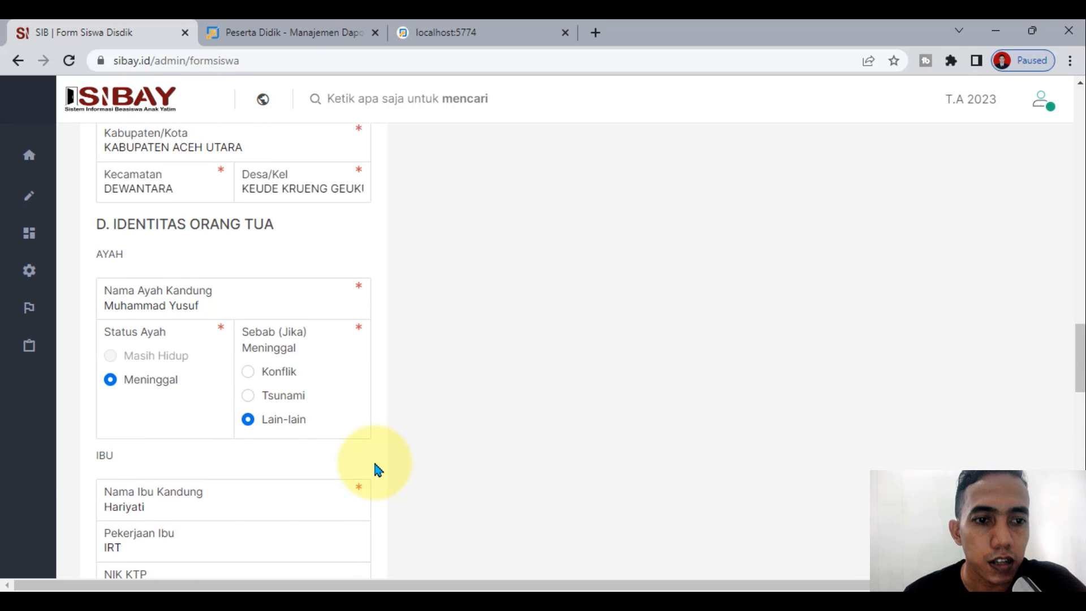
{"action": "scroll", "coordinate": [375, 470], "scroll_direction": "up", "scroll_amount": 3}
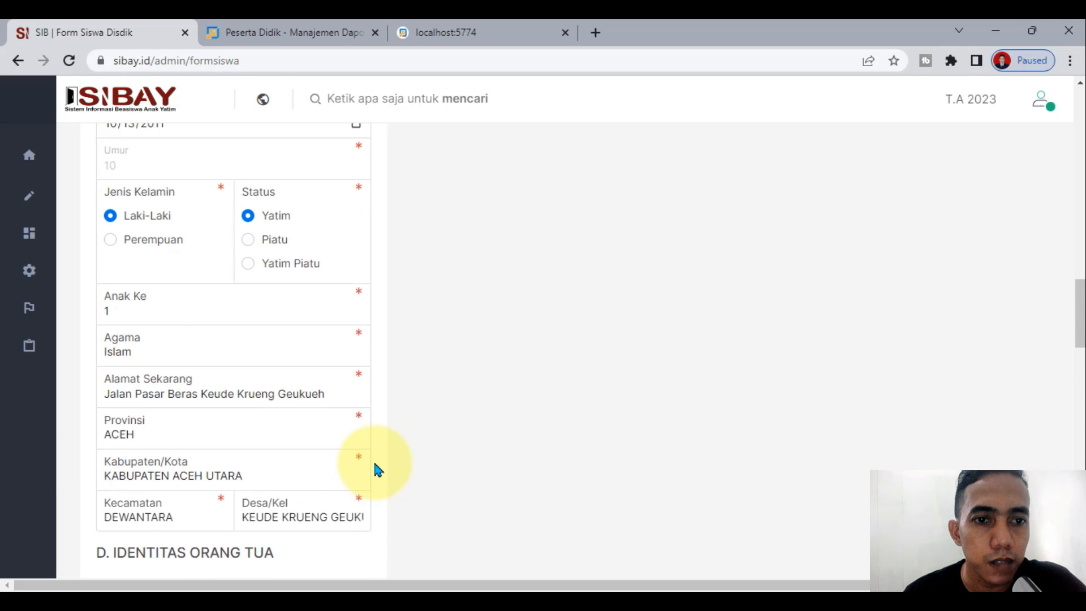
{"action": "scroll", "coordinate": [374, 470], "scroll_direction": "up", "scroll_amount": 2}
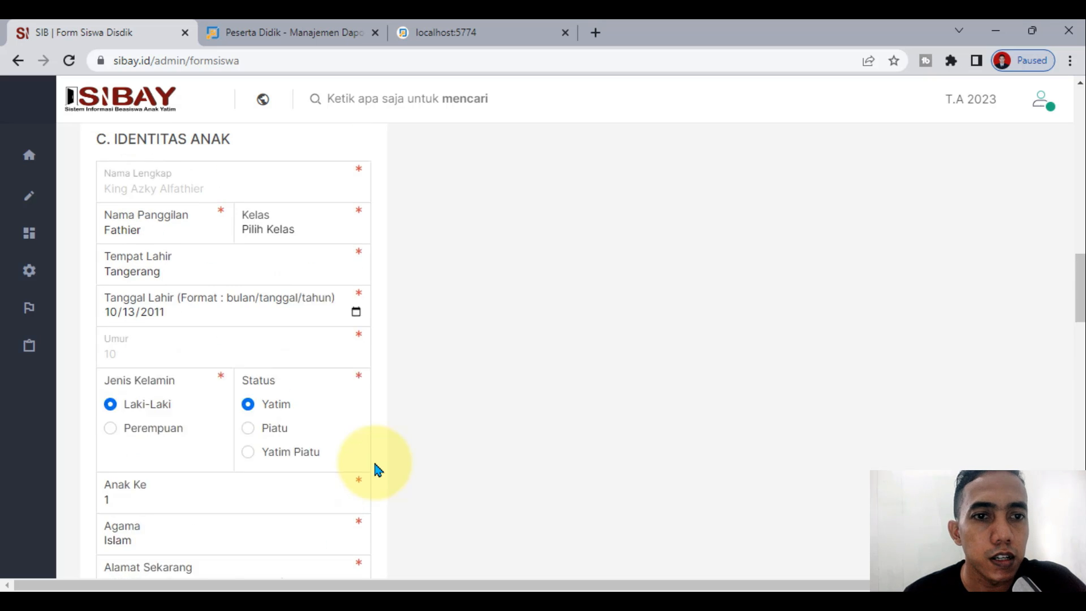
Step: Set the student's class to Kelas V in the Kelas dropdown
{"action": "left_click", "coordinate": [286, 276]}
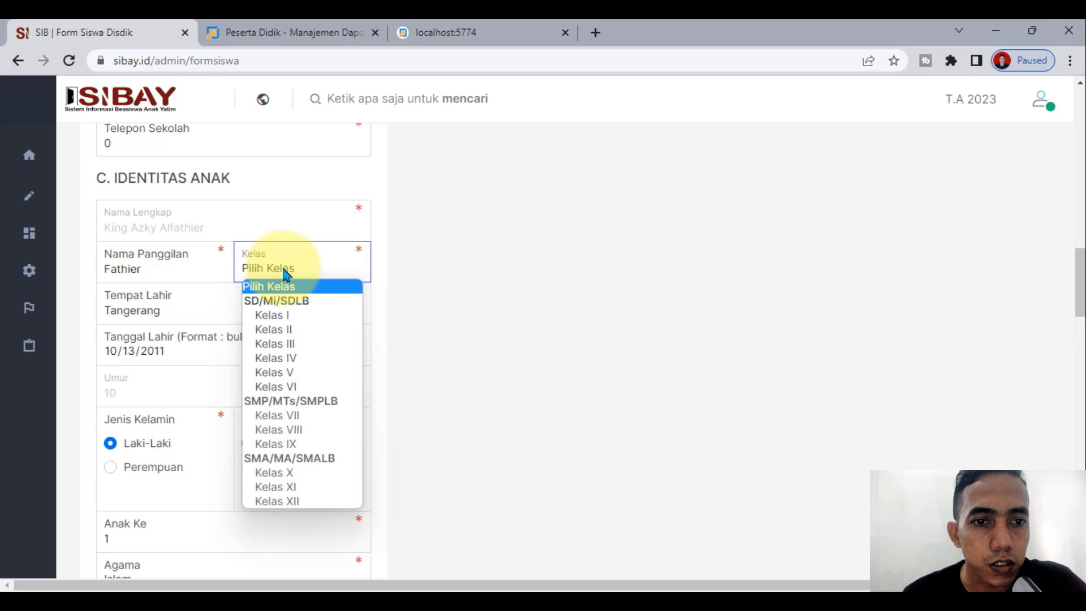
{"action": "left_click", "coordinate": [534, 292]}
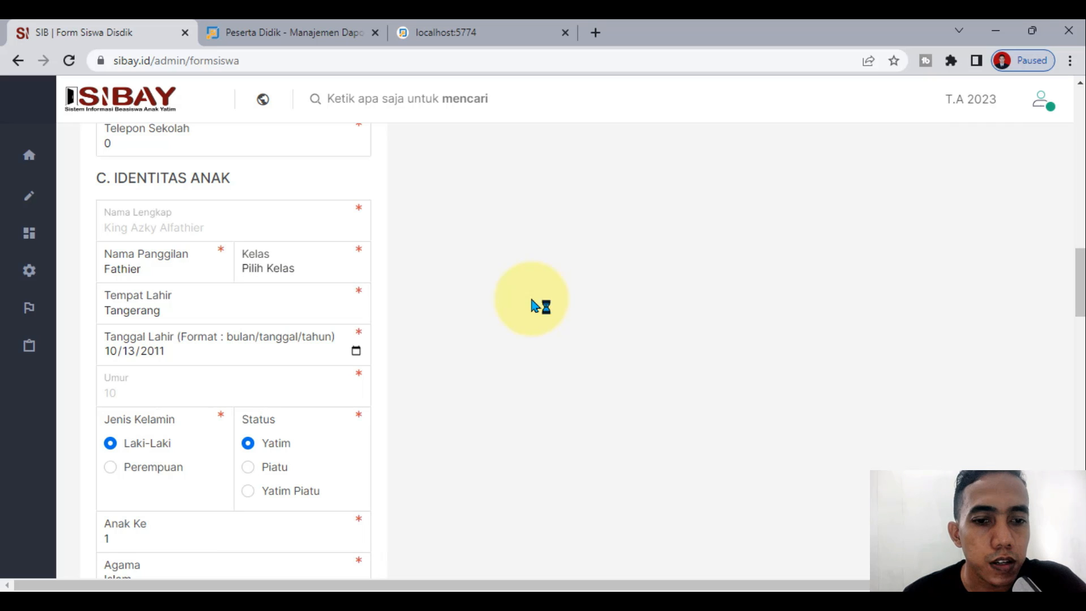
{"action": "left_click", "coordinate": [320, 274]}
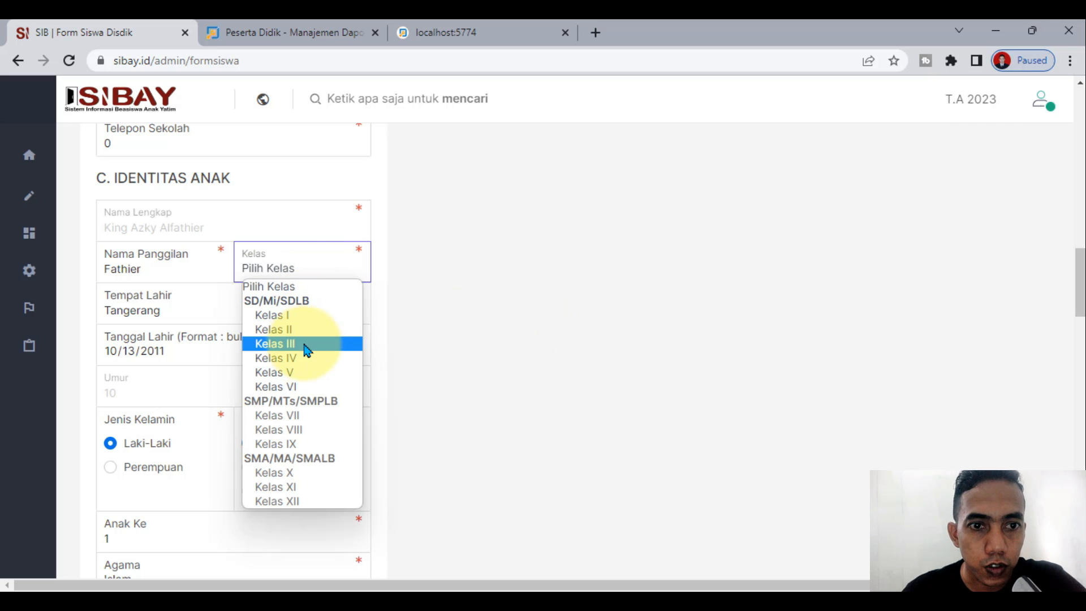
{"action": "left_click", "coordinate": [305, 371]}
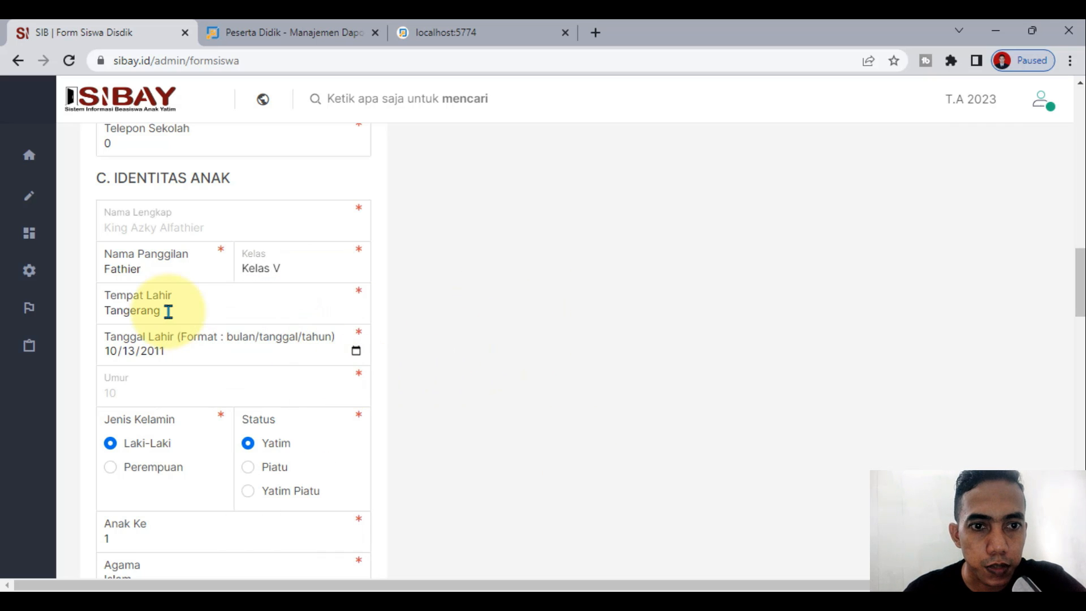
{"action": "scroll", "coordinate": [204, 389], "scroll_direction": "down", "scroll_amount": 3}
{"action": "scroll", "coordinate": [204, 390], "scroll_direction": "up", "scroll_amount": 5}
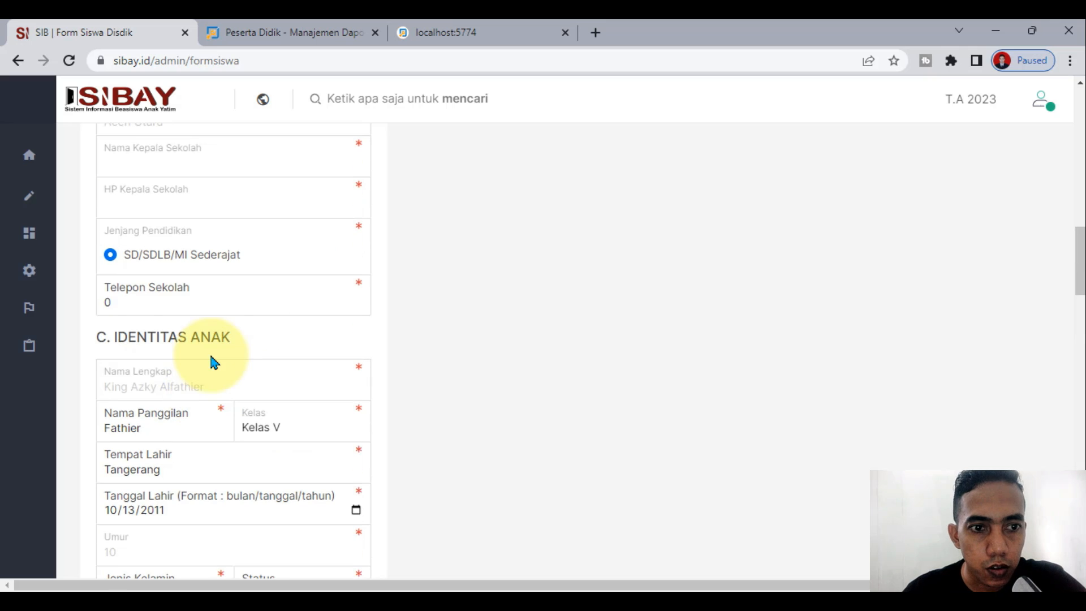
Step: Tick both declaration checkboxes, save the form with Simpan and dismiss the Berhasil message
{"action": "left_click", "coordinate": [201, 303]}
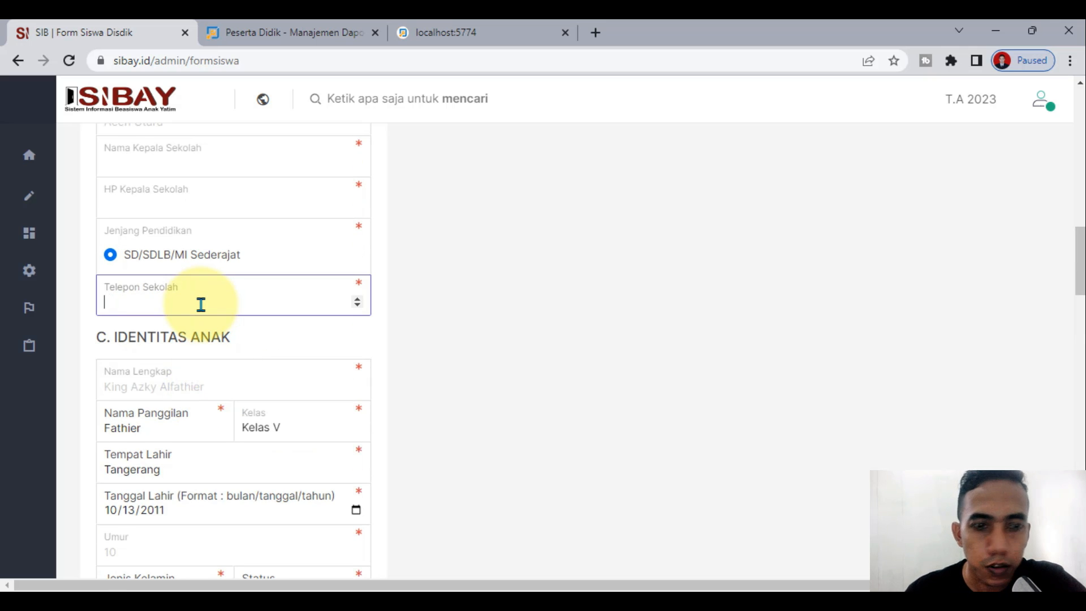
{"action": "scroll", "coordinate": [483, 416], "scroll_direction": "down", "scroll_amount": 15}
{"action": "left_click", "coordinate": [102, 368]}
{"action": "left_click", "coordinate": [102, 408]}
{"action": "left_click", "coordinate": [149, 472]}
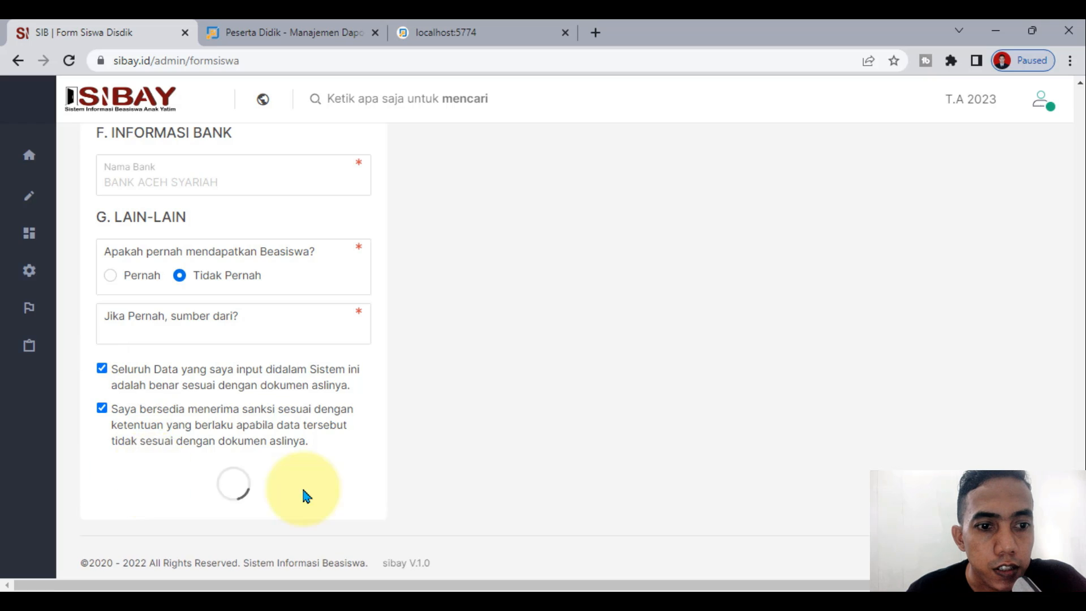
{"action": "left_click", "coordinate": [529, 409]}
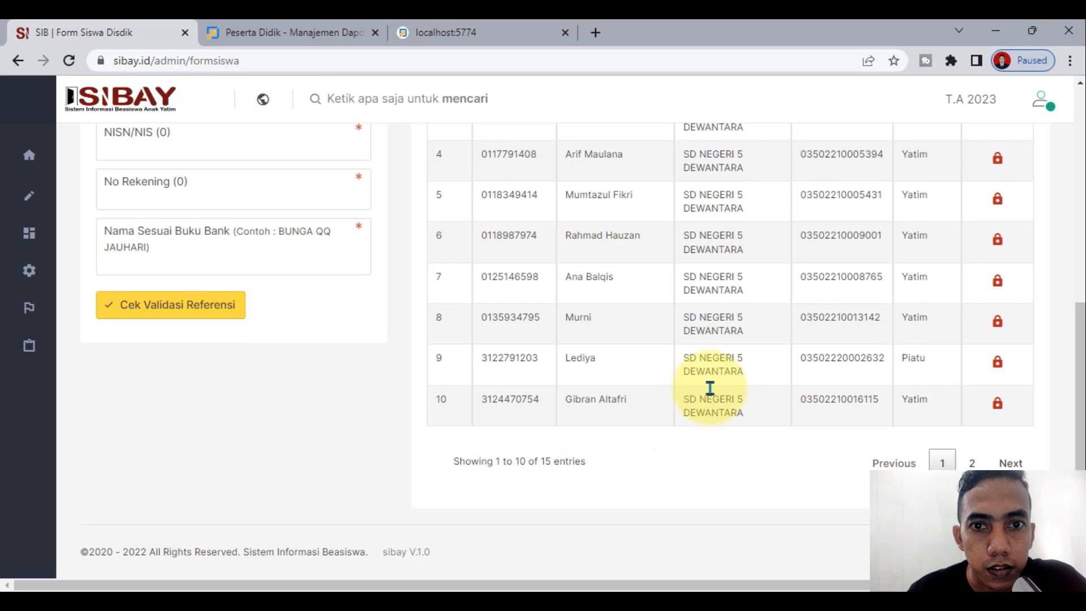
{"action": "scroll", "coordinate": [792, 396], "scroll_direction": "up", "scroll_amount": 5}
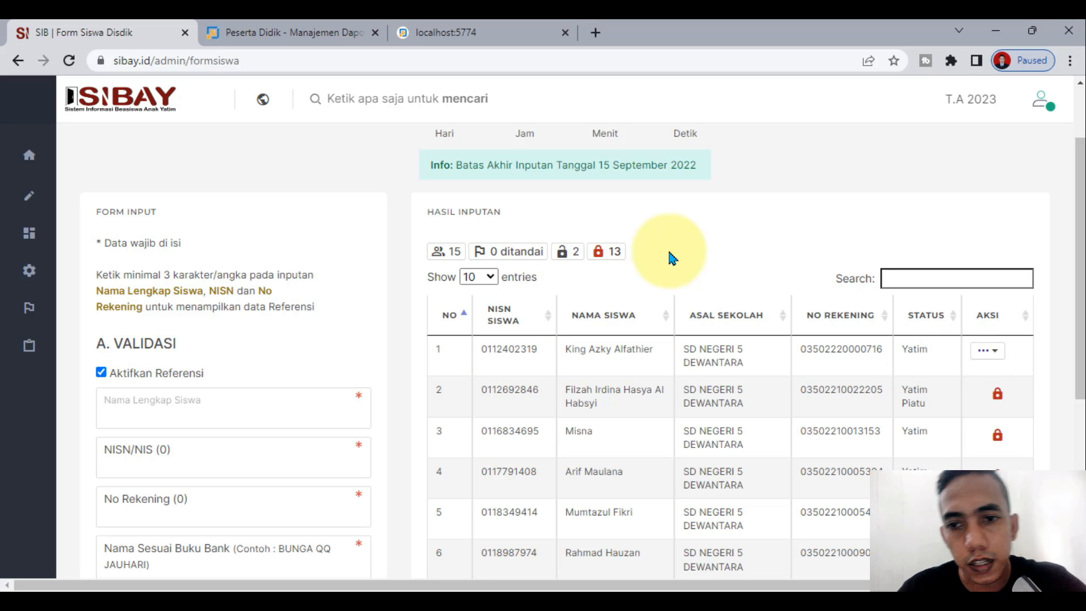
{"action": "scroll", "coordinate": [714, 258], "scroll_direction": "down", "scroll_amount": 1}
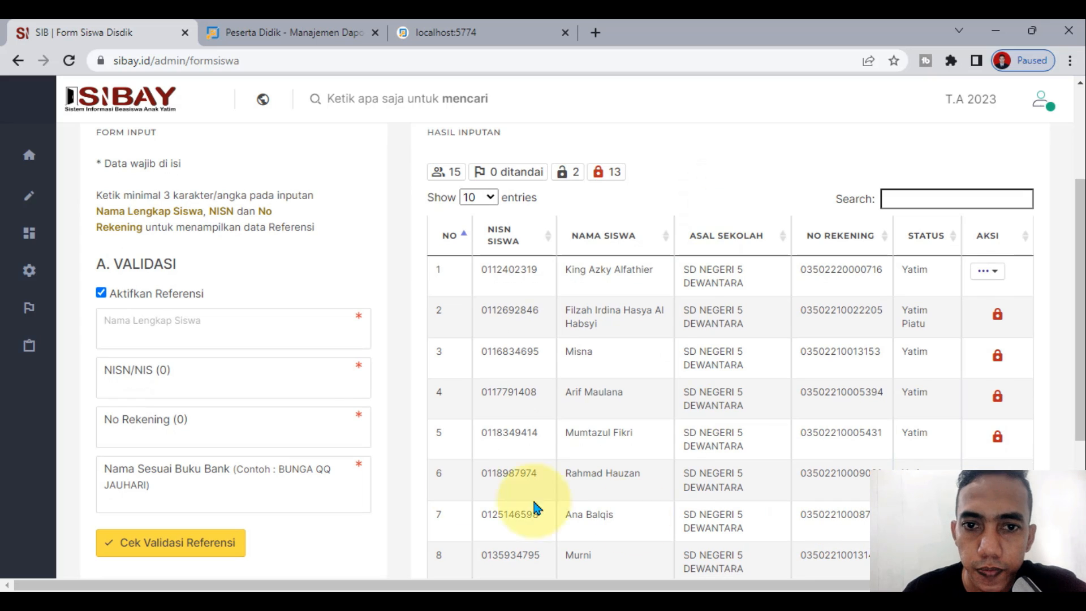
Step: Open the Data Inputan report and highlight the two new students' Atas Nama account holder names
{"action": "mouse_move", "coordinate": [22, 198]}
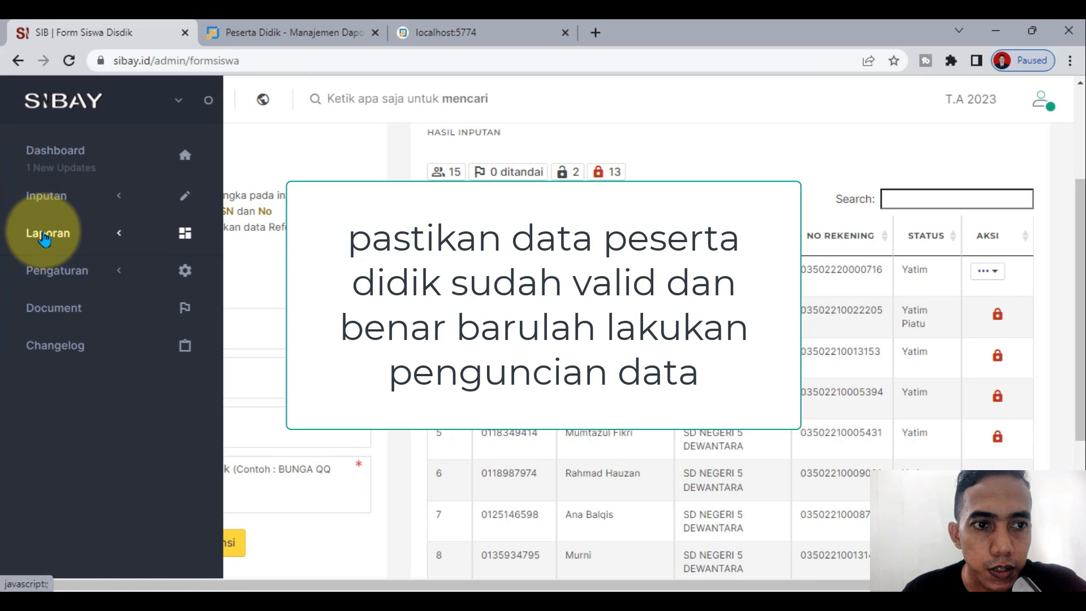
{"action": "left_click", "coordinate": [46, 239]}
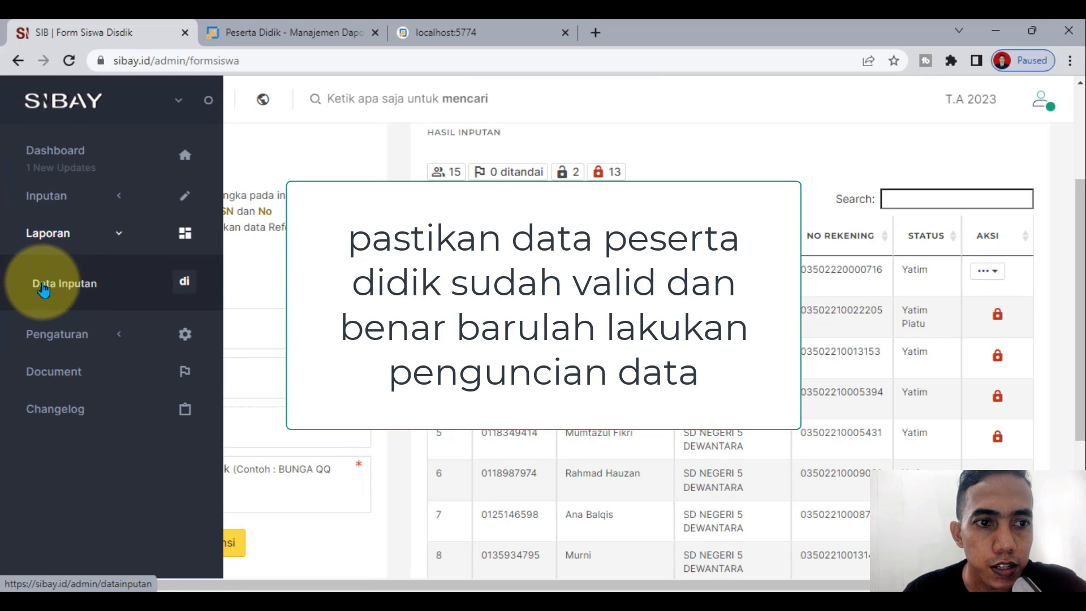
{"action": "left_click", "coordinate": [44, 288]}
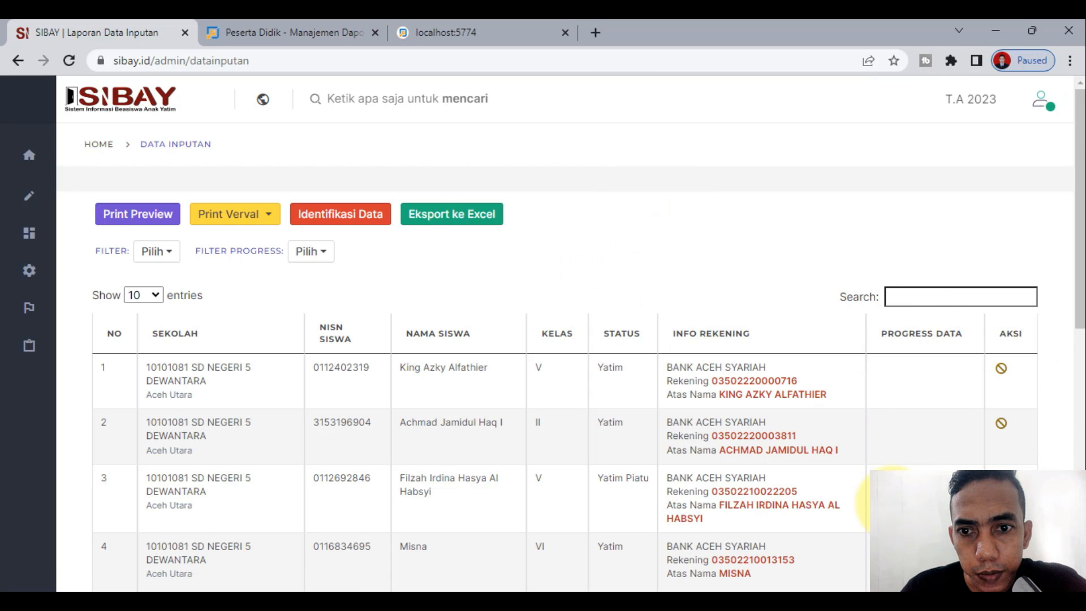
{"action": "scroll", "coordinate": [899, 493], "scroll_direction": "down", "scroll_amount": 7}
{"action": "scroll", "coordinate": [956, 444], "scroll_direction": "up", "scroll_amount": 5}
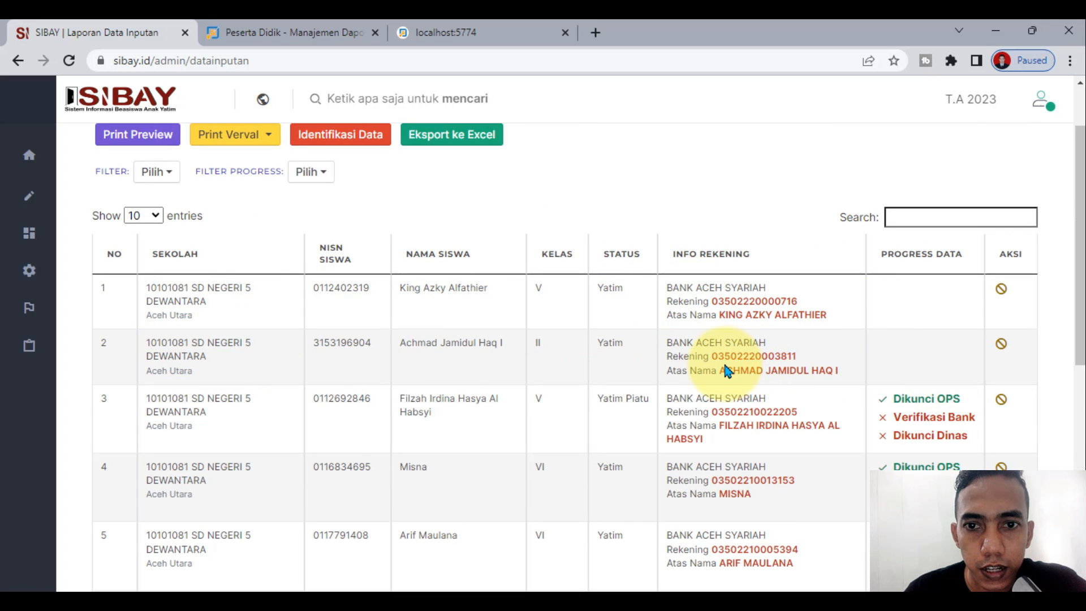
{"action": "left_click_drag", "start_coordinate": [727, 369], "coordinate": [825, 371]}
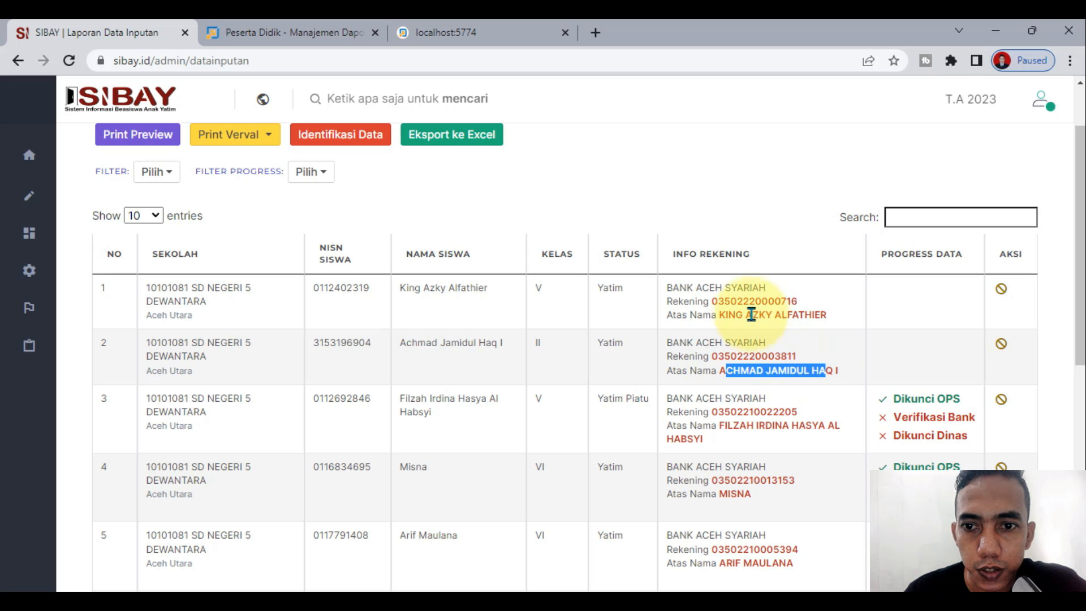
{"action": "left_click_drag", "start_coordinate": [740, 318], "coordinate": [827, 316]}
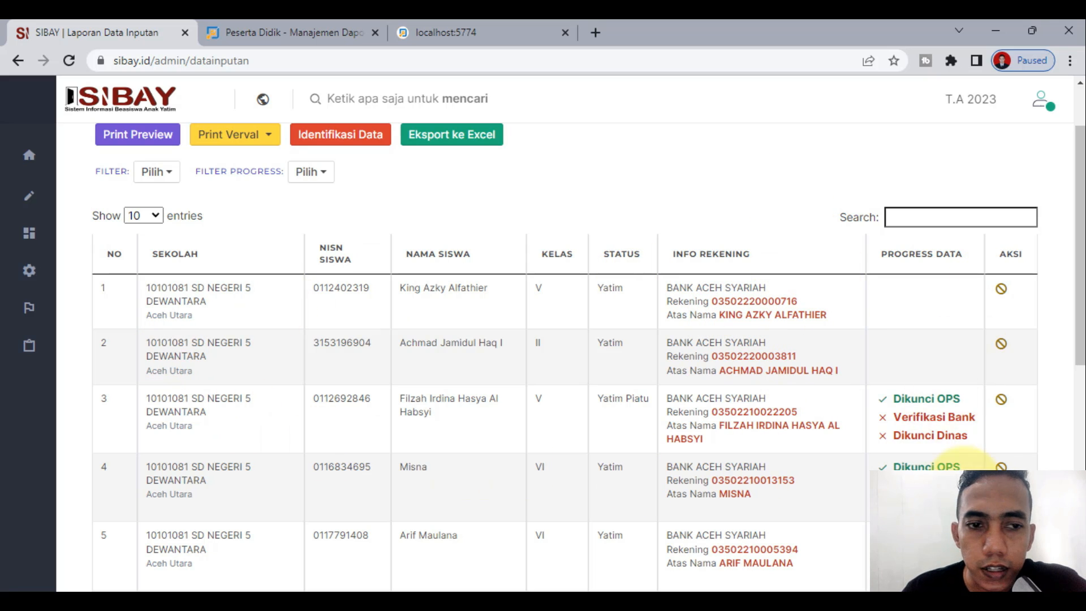
Step: Go to the Form Siswa page under Inputan and scroll to Hasil Inputan
{"action": "mouse_move", "coordinate": [52, 277]}
{"action": "left_click", "coordinate": [49, 198]}
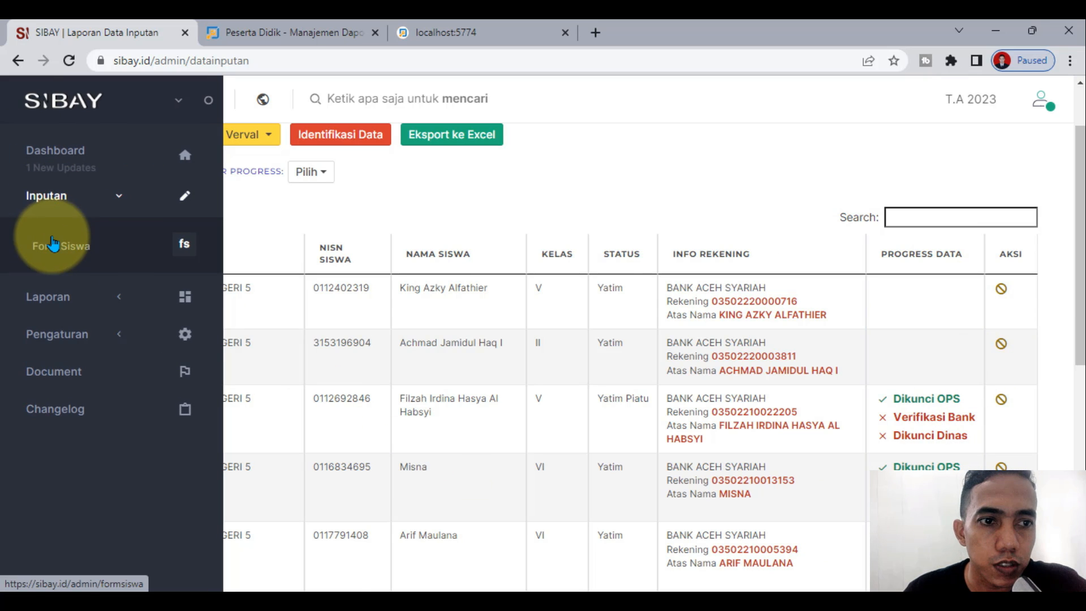
{"action": "left_click", "coordinate": [52, 247]}
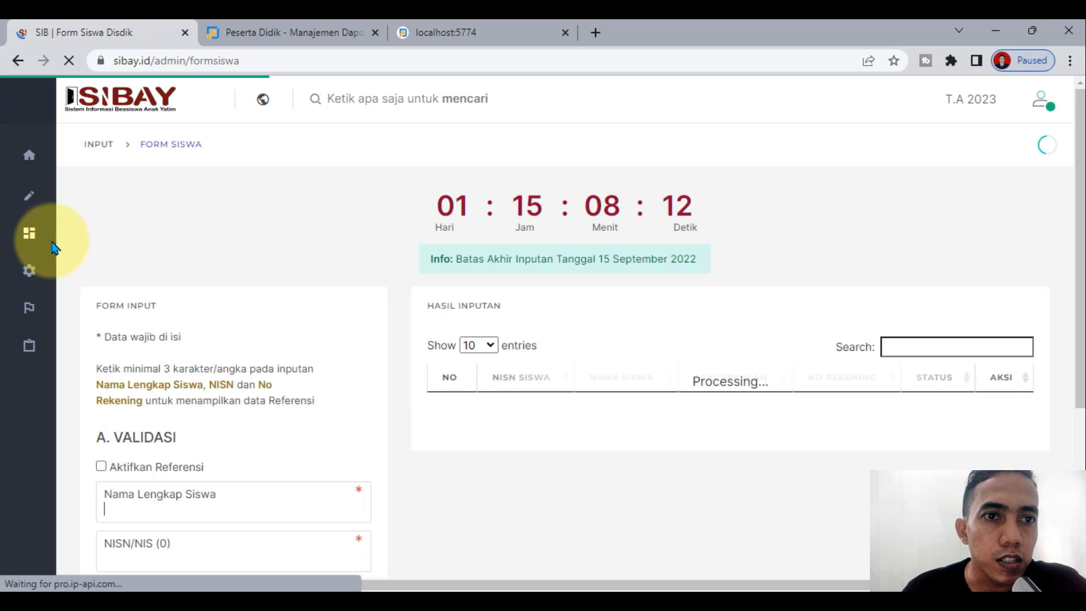
{"action": "scroll", "coordinate": [834, 182], "scroll_direction": "down", "scroll_amount": 3}
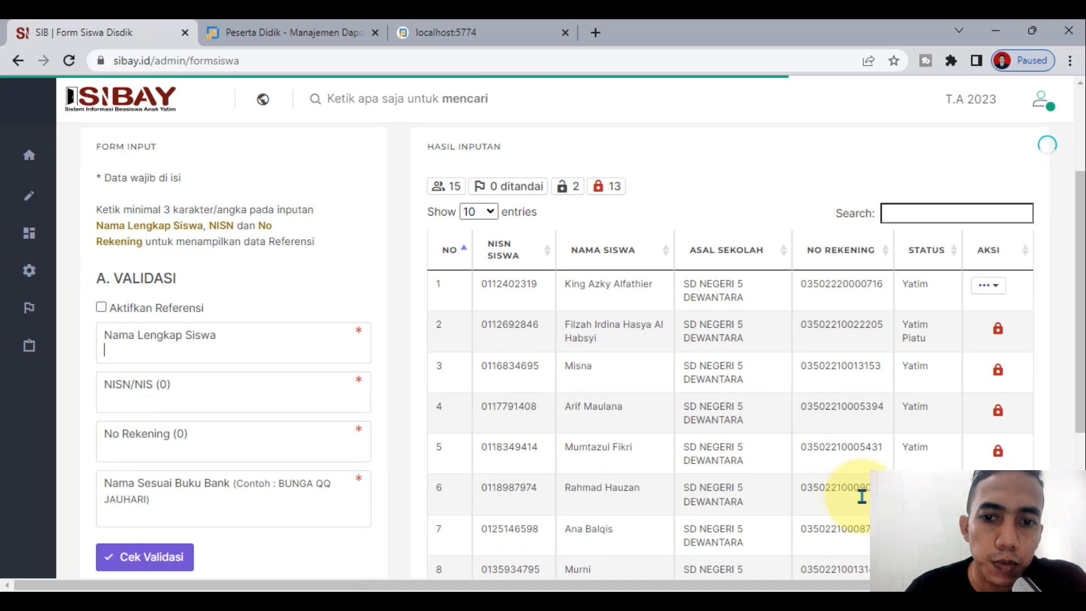
Step: Bring up, then close, the '...' Aksi actions menu for the row 1 record
{"action": "left_click", "coordinate": [998, 291]}
{"action": "left_click", "coordinate": [813, 151]}
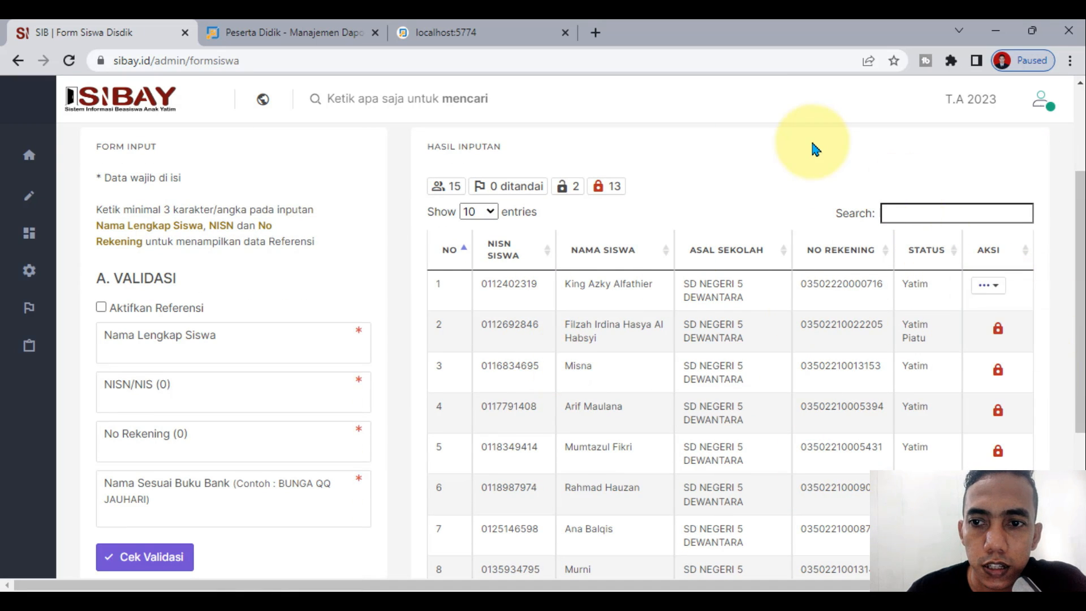
{"action": "scroll", "coordinate": [722, 419], "scroll_direction": "up", "scroll_amount": 1}
{"action": "scroll", "coordinate": [722, 420], "scroll_direction": "up", "scroll_amount": 2}
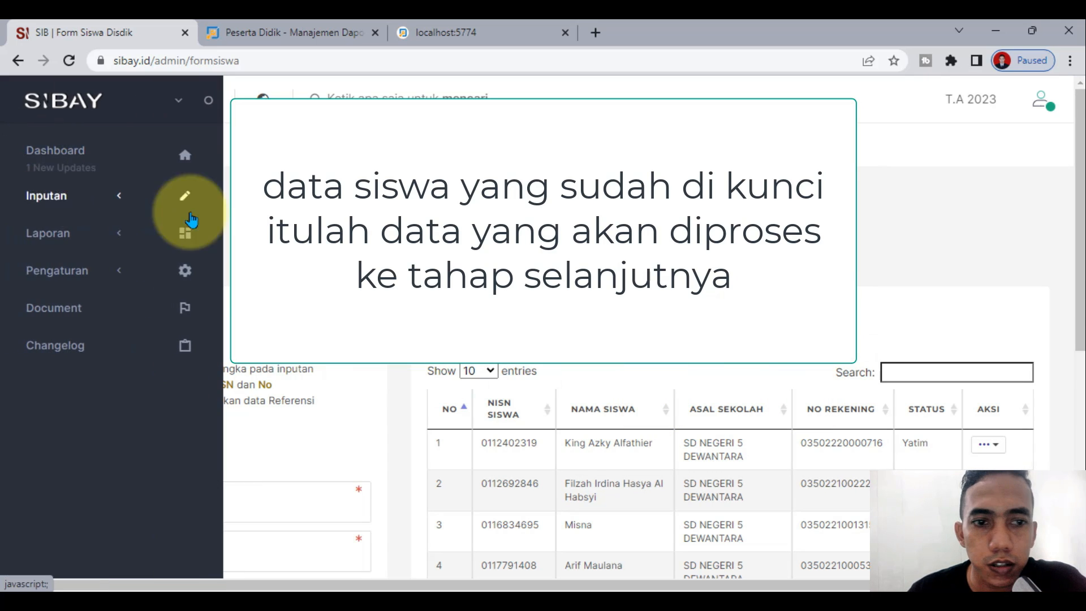
{"action": "scroll", "coordinate": [998, 292], "scroll_direction": "down", "scroll_amount": 3}
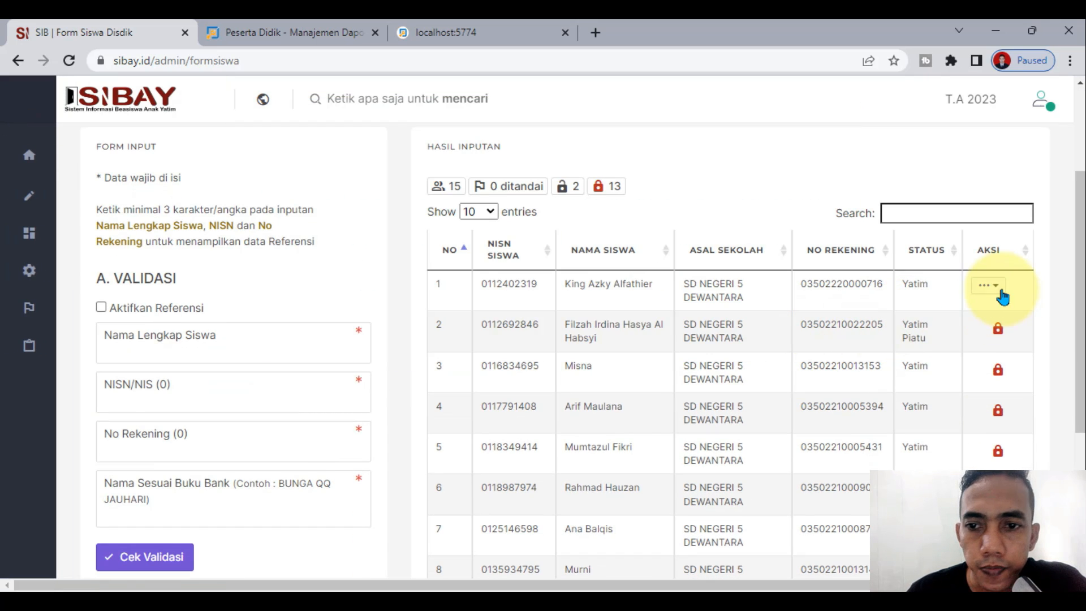
{"action": "left_click", "coordinate": [999, 289]}
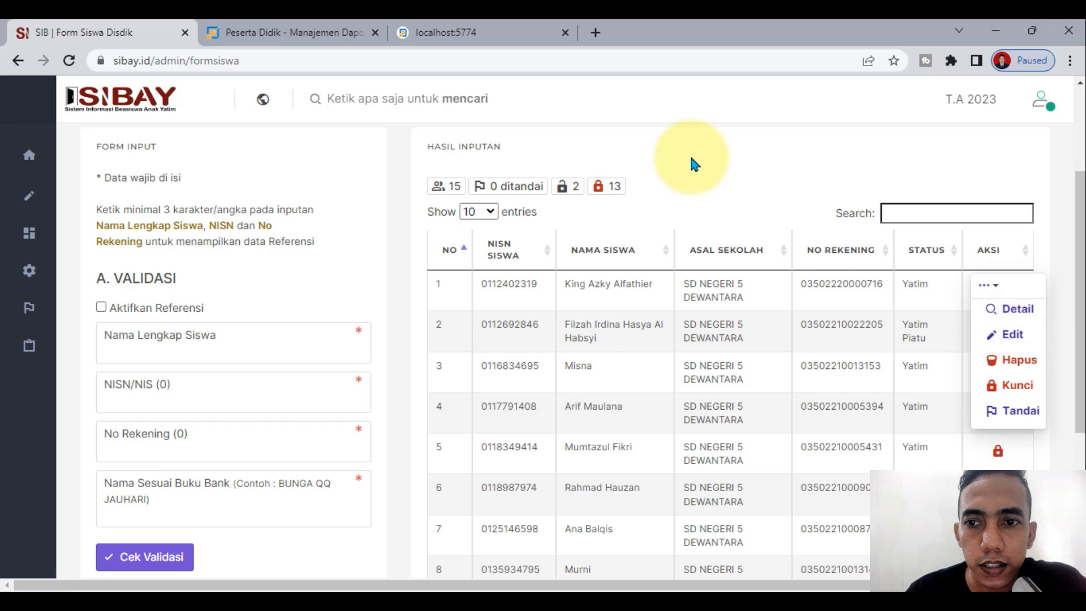
{"action": "left_click", "coordinate": [988, 285]}
Step: Open row 1's Detail, review its Data Ayah, Data Bank, Data Pengasuh and Data Siswa tabs, then open FORMULIR
{"action": "left_click", "coordinate": [999, 289]}
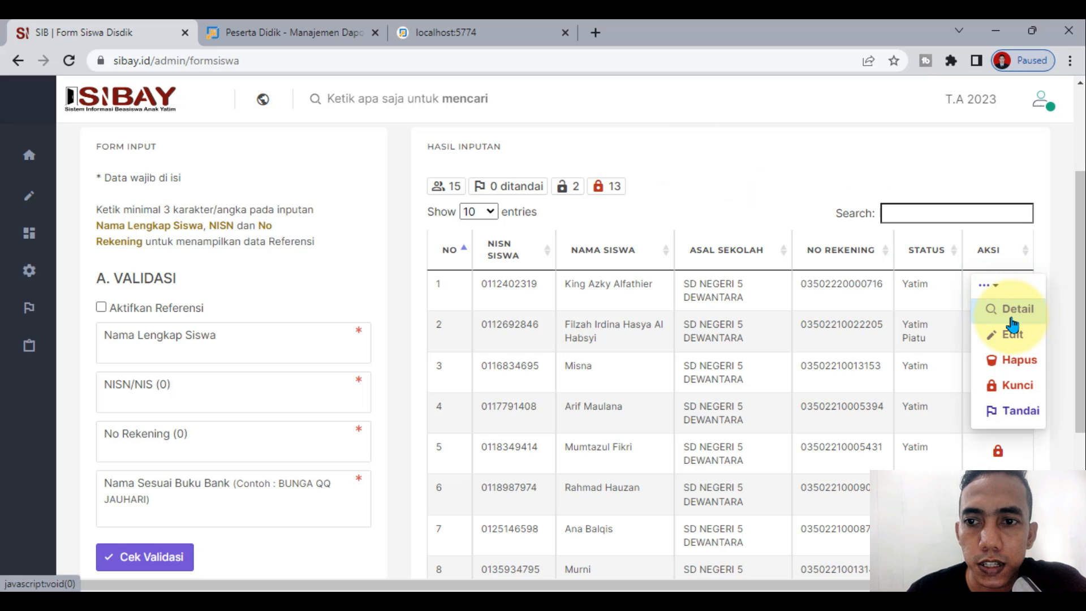
{"action": "left_click", "coordinate": [1011, 319]}
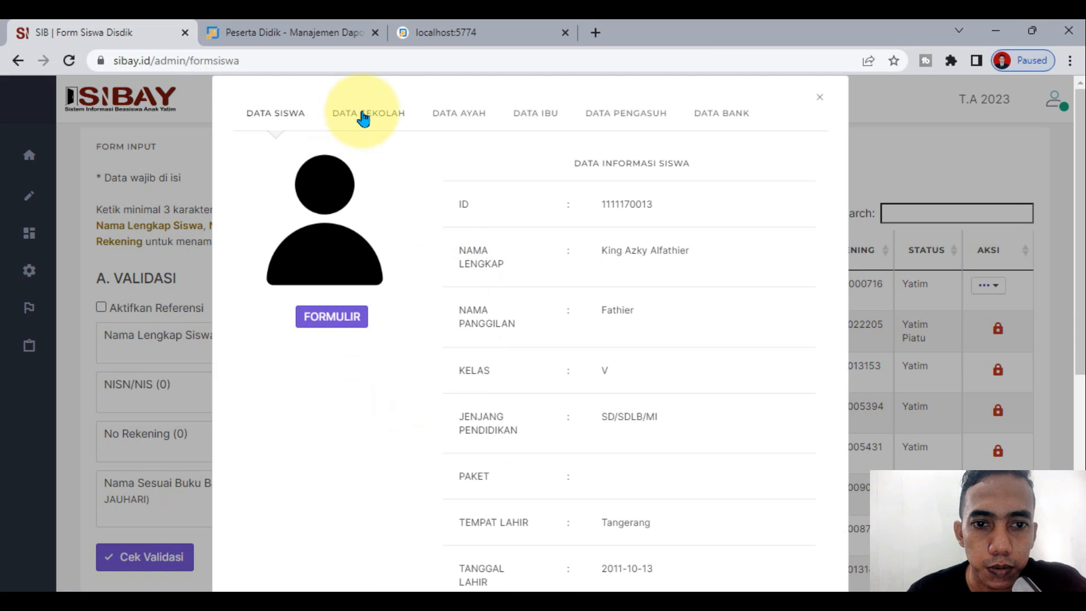
{"action": "left_click", "coordinate": [458, 114]}
{"action": "left_click", "coordinate": [730, 160]}
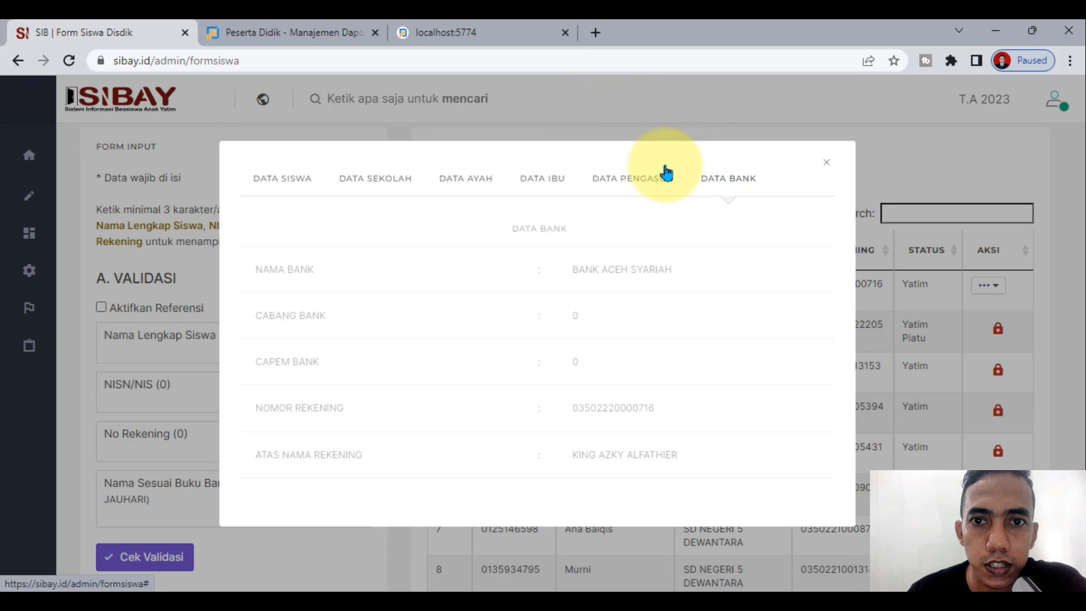
{"action": "left_click", "coordinate": [585, 180]}
{"action": "left_click", "coordinate": [273, 145]}
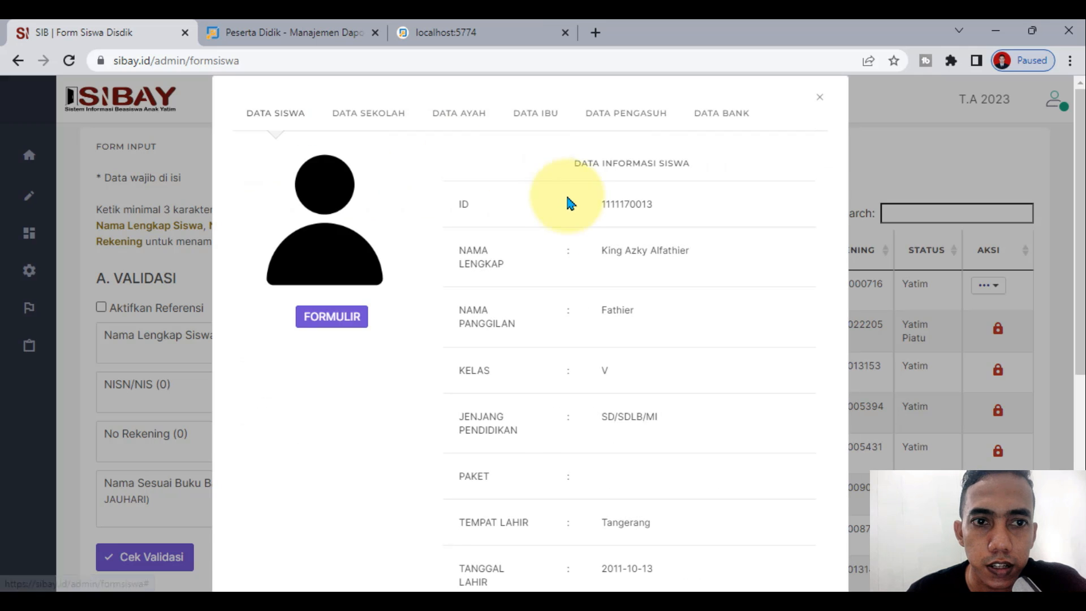
{"action": "left_click", "coordinate": [353, 323]}
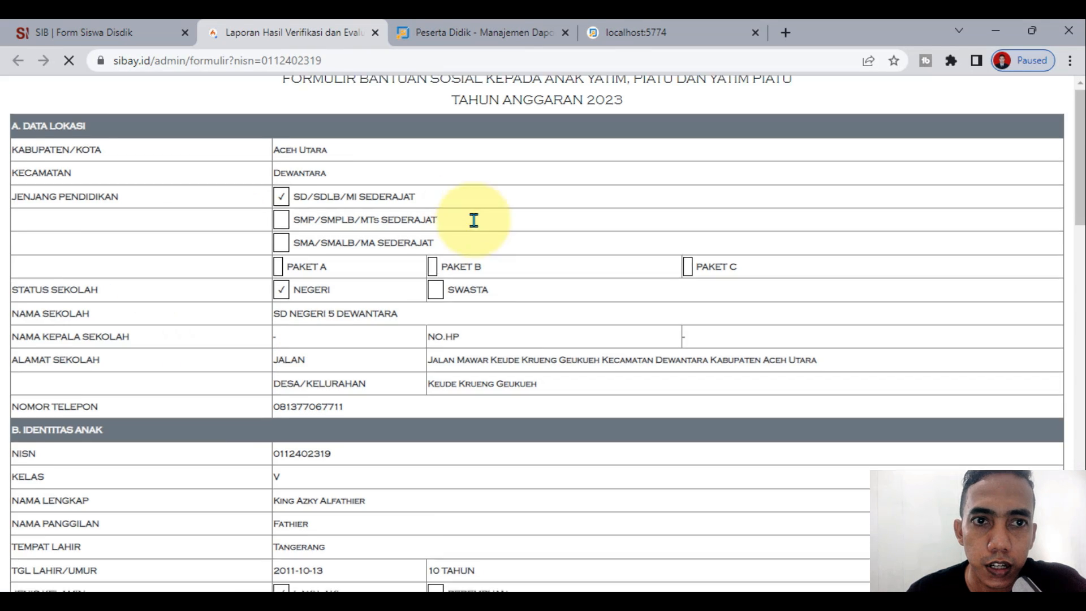
Step: Preview the aid application form with Ctrl+P, close the print dialog, and return to the Form Siswa tab
{"action": "scroll", "coordinate": [459, 388], "scroll_direction": "down", "scroll_amount": 20}
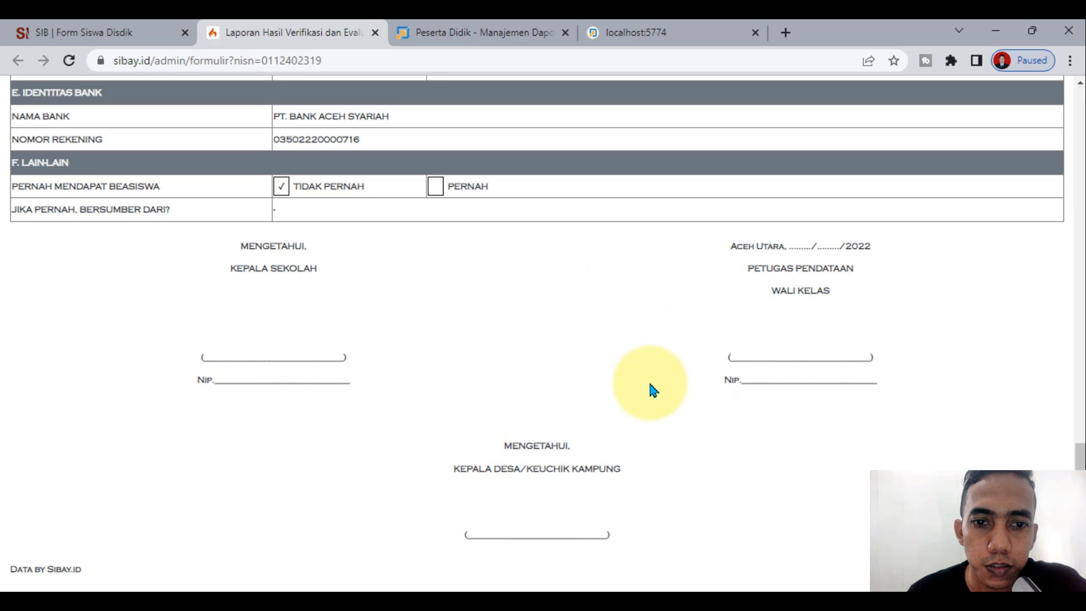
{"action": "scroll", "coordinate": [413, 121], "scroll_direction": "up", "scroll_amount": 10}
{"action": "scroll", "coordinate": [482, 322], "scroll_direction": "up", "scroll_amount": 10}
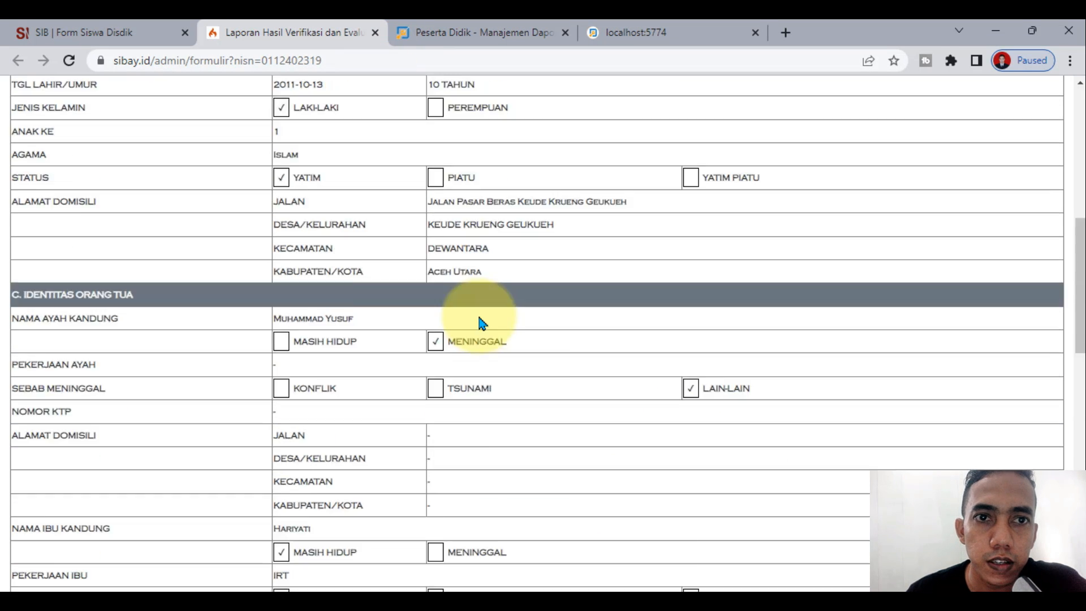
{"action": "key", "text": "ctrl+p"}
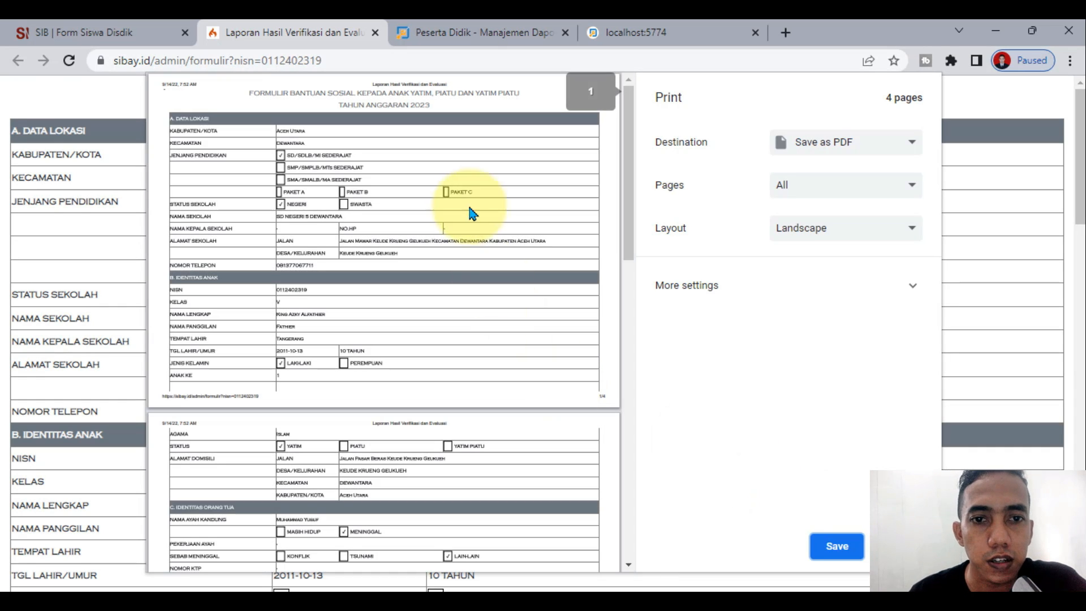
{"action": "scroll", "coordinate": [468, 211], "scroll_direction": "down", "scroll_amount": 15}
{"action": "left_click", "coordinate": [854, 546]}
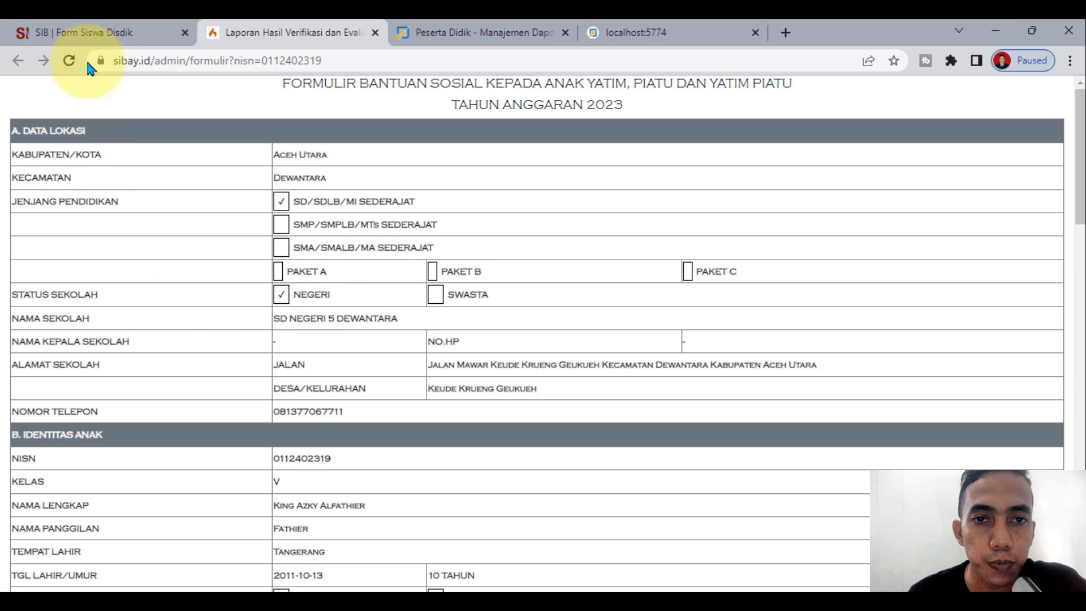
{"action": "left_click", "coordinate": [95, 31]}
{"action": "left_click", "coordinate": [922, 148]}
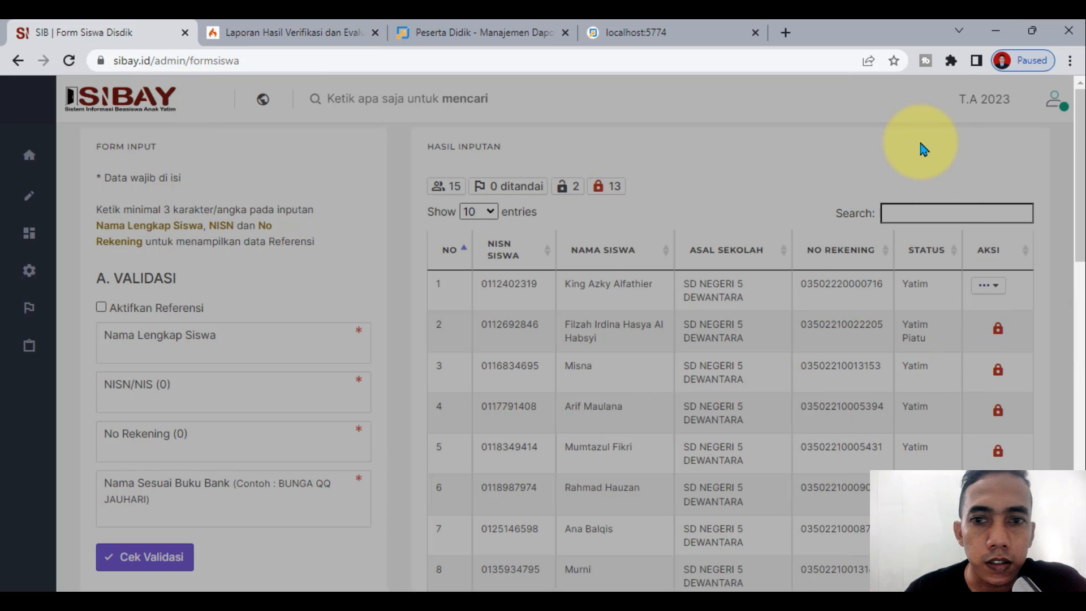
{"action": "left_click", "coordinate": [989, 286]}
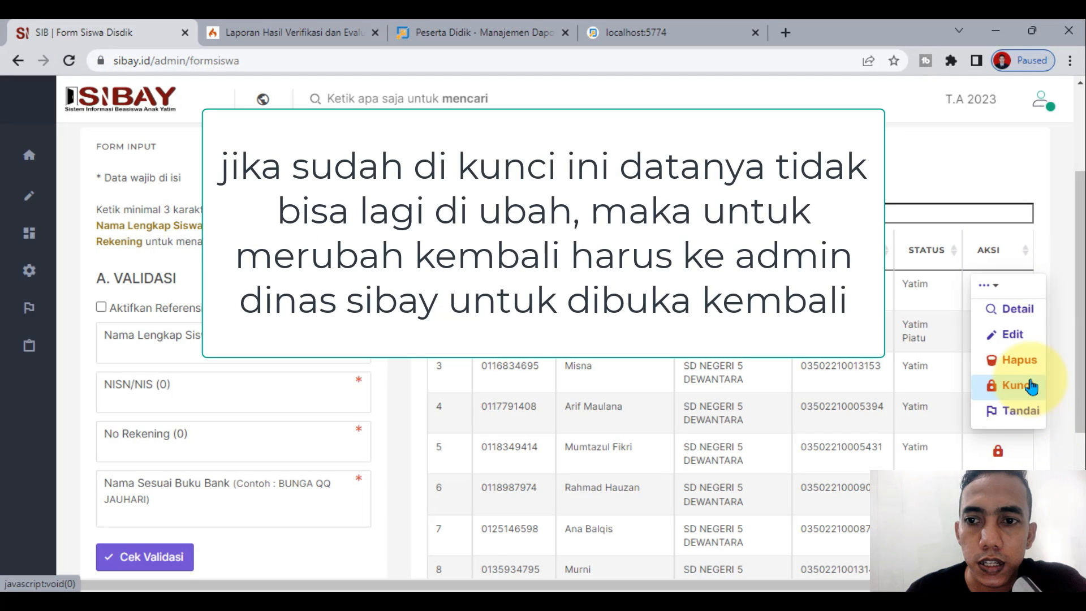
{"action": "left_click", "coordinate": [823, 133]}
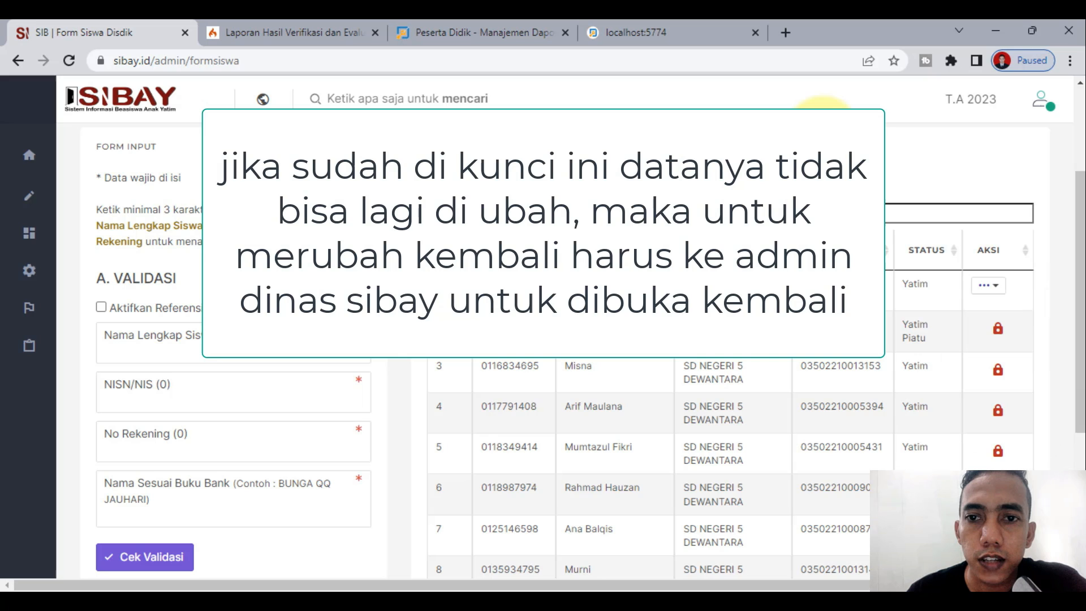
{"action": "left_click", "coordinate": [991, 286]}
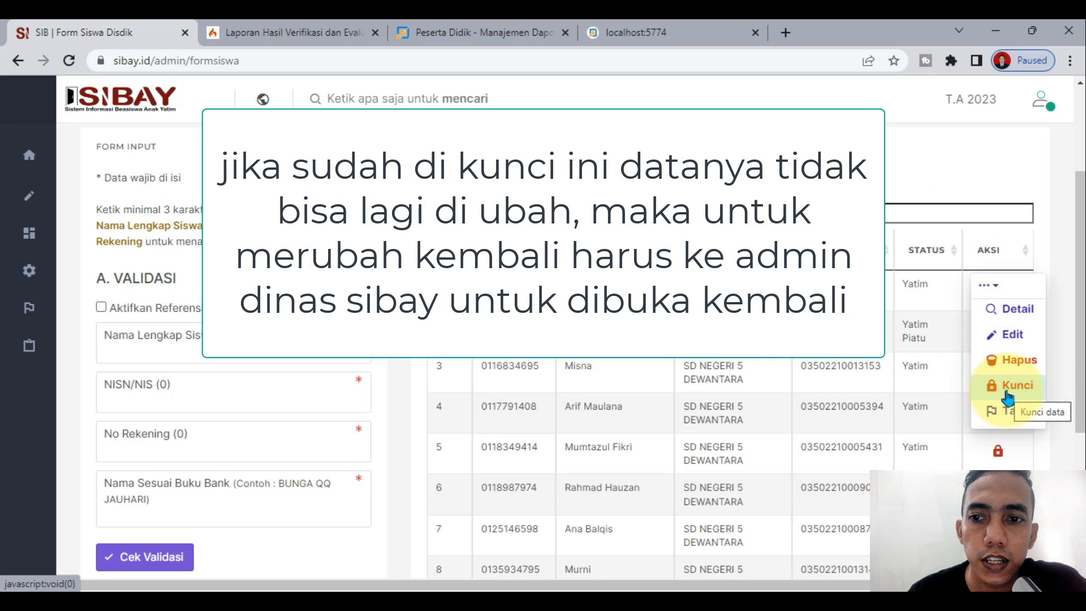
{"action": "left_click", "coordinate": [843, 207]}
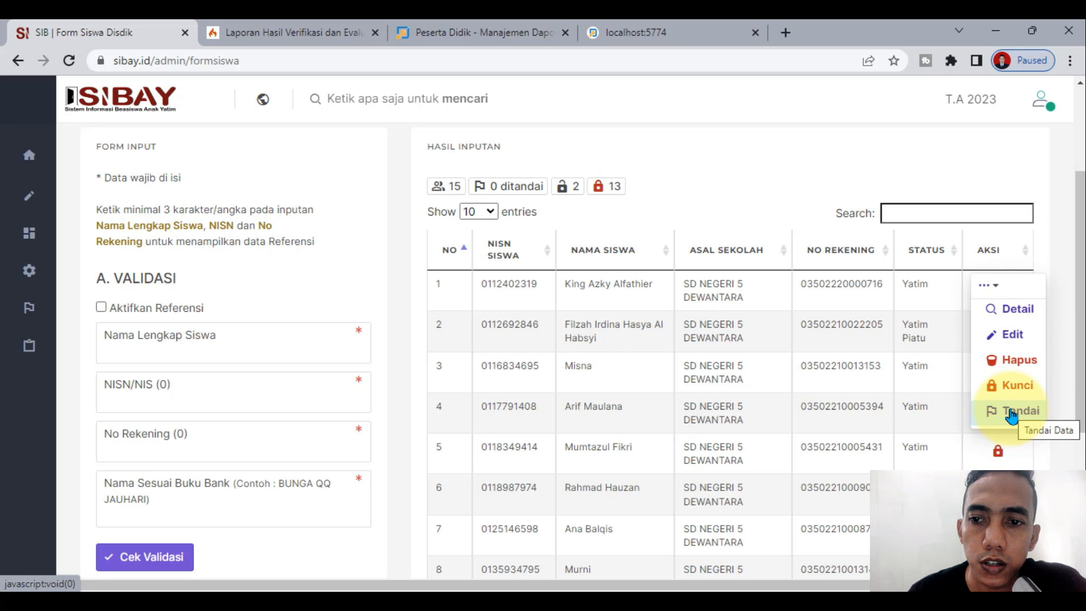
{"action": "left_click", "coordinate": [1012, 415]}
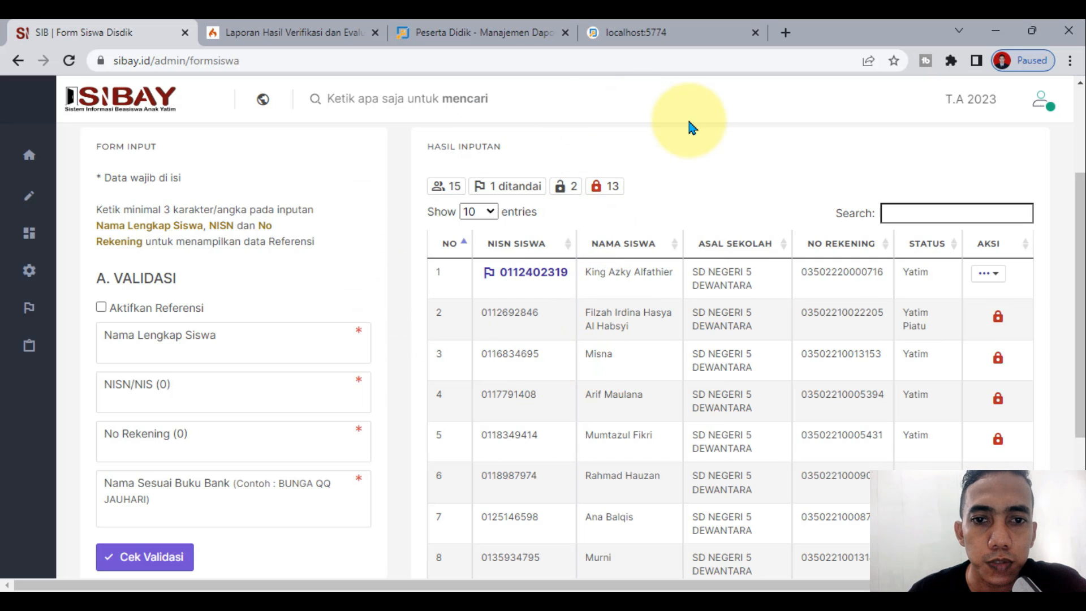
{"action": "left_click", "coordinate": [989, 275]}
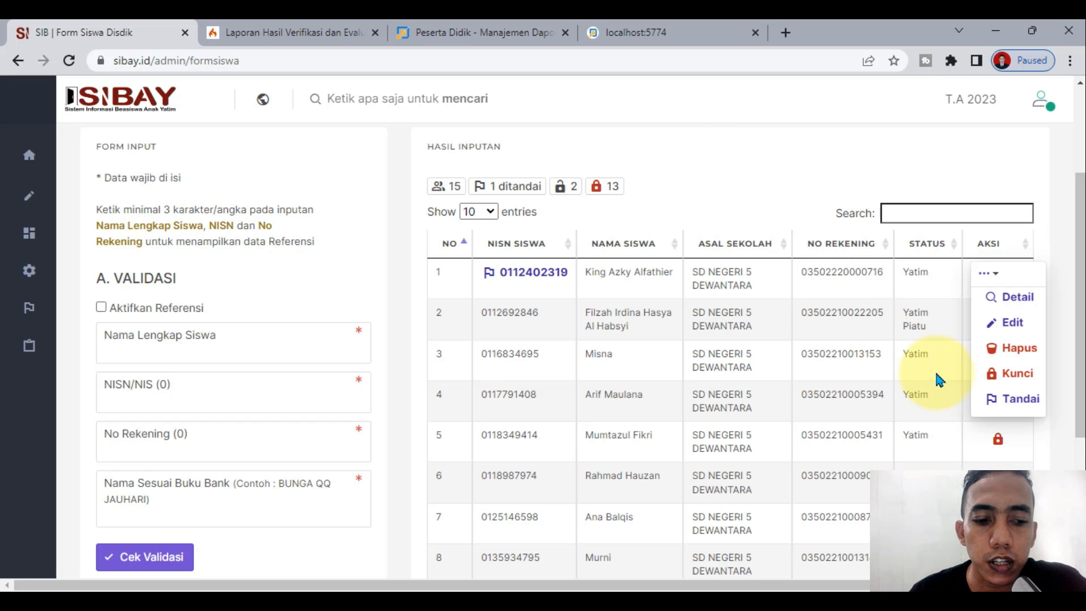
{"action": "left_click", "coordinate": [993, 400]}
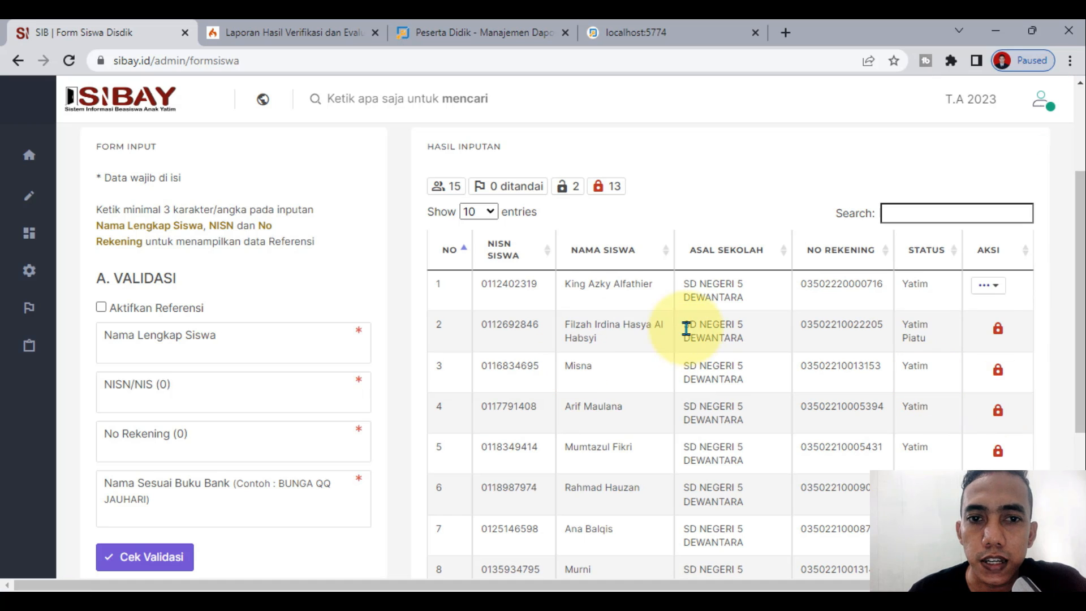
Step: Lock row 1's record via Aksi > Kunci, confirming KUNCI DATA on the Pernyataan Kunci Data statement
{"action": "left_click", "coordinate": [985, 291]}
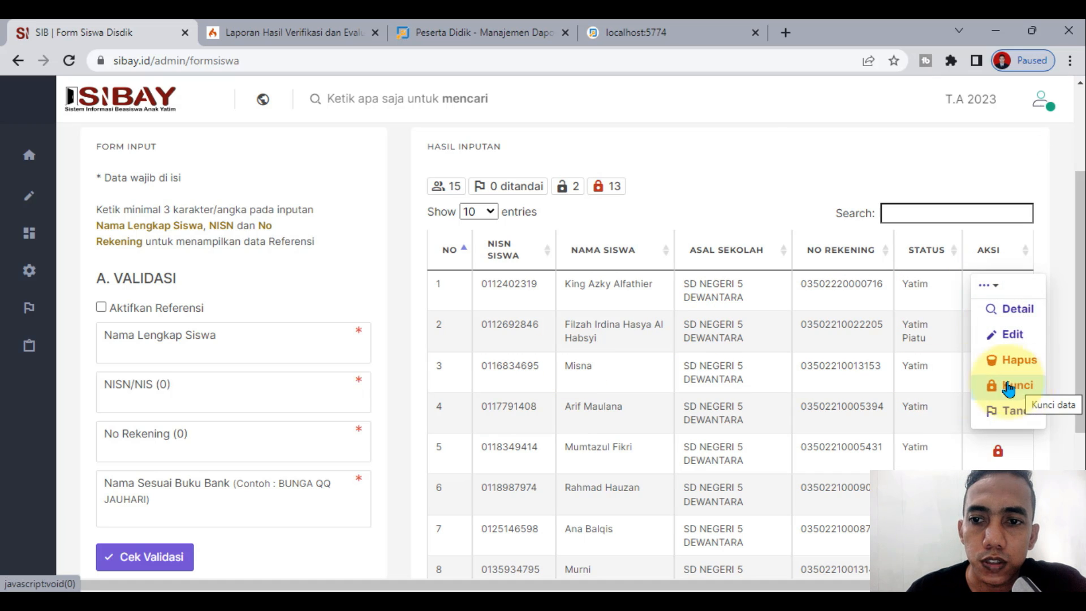
{"action": "left_click", "coordinate": [748, 150]}
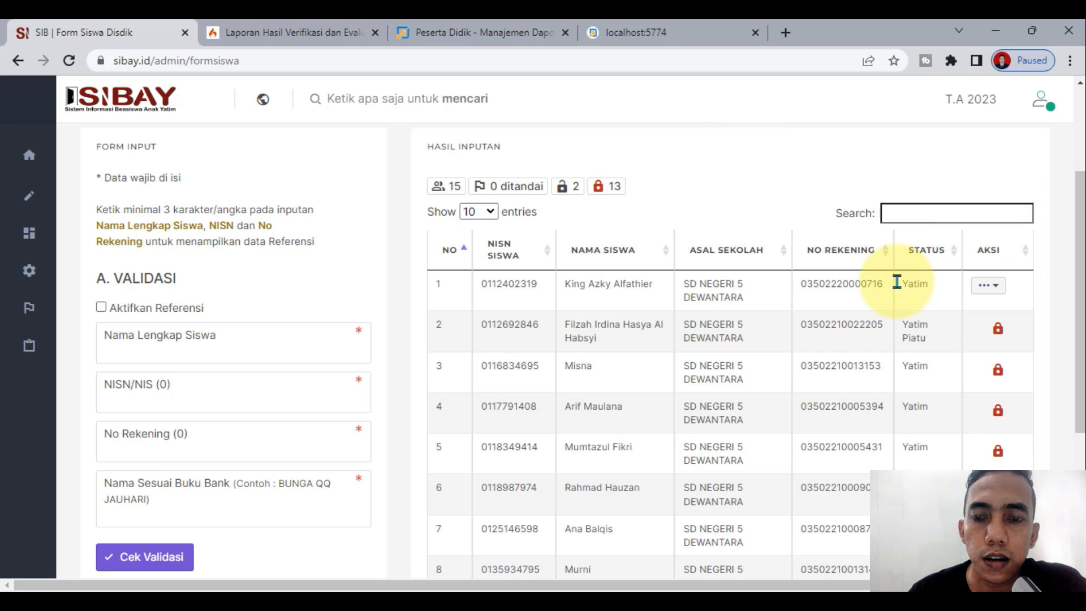
{"action": "left_click", "coordinate": [984, 287]}
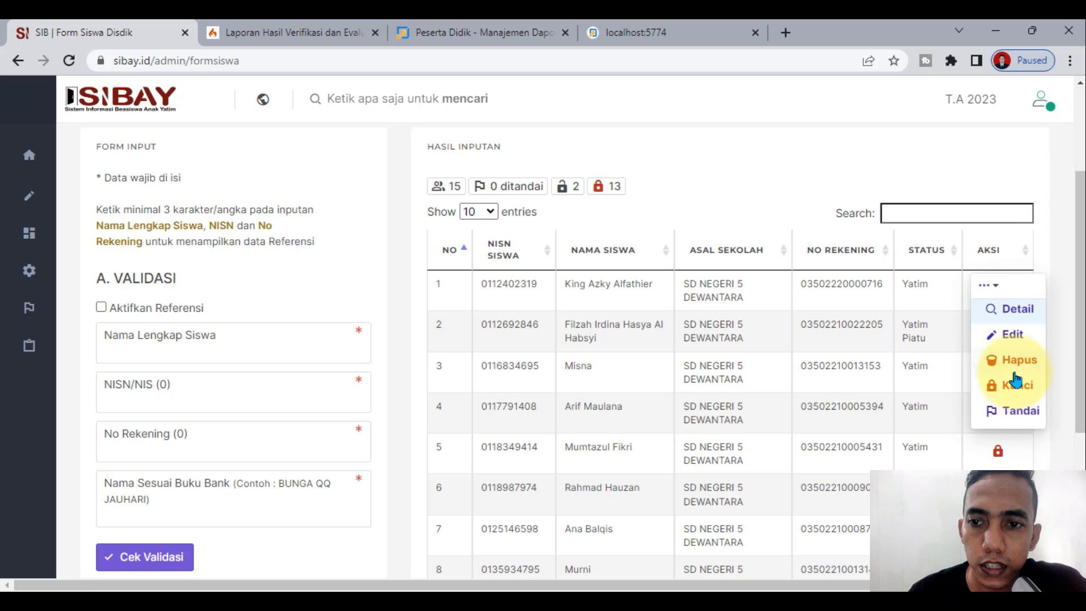
{"action": "left_click", "coordinate": [1018, 385]}
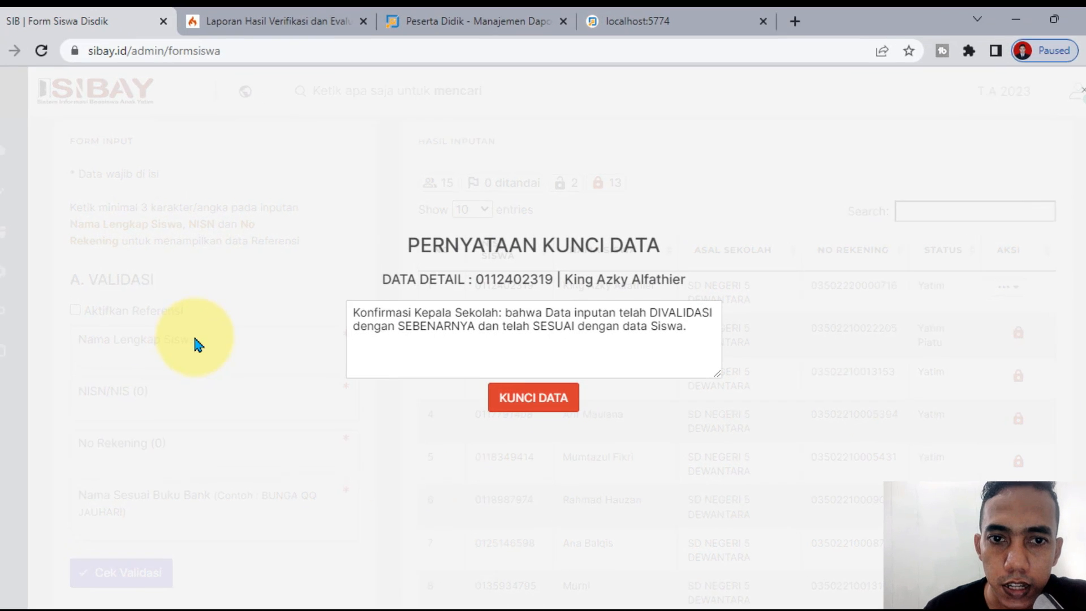
{"action": "left_click_drag", "start_coordinate": [354, 311], "coordinate": [501, 332]}
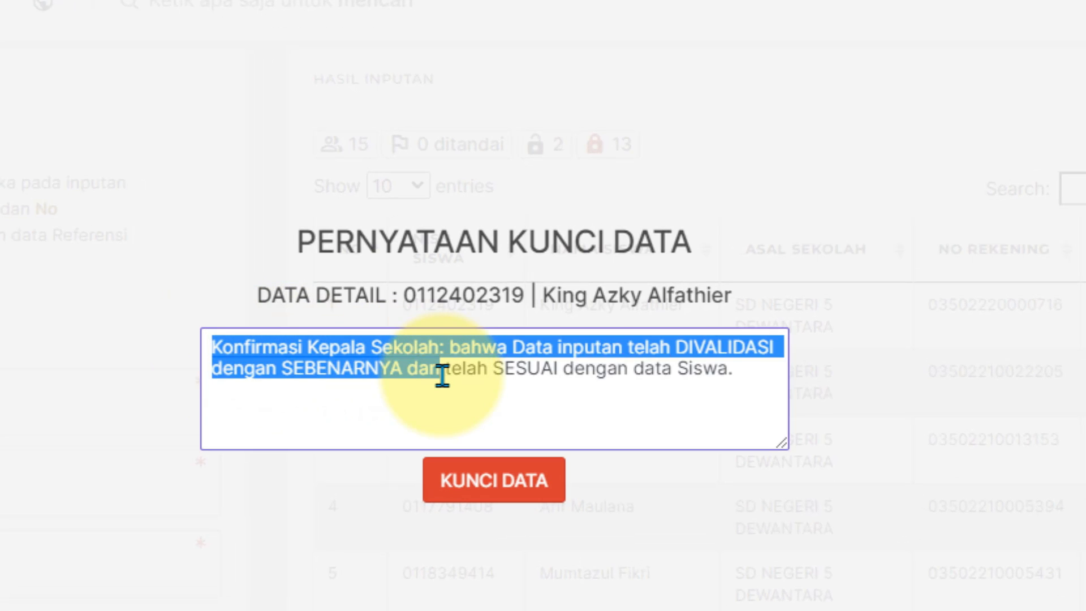
{"action": "left_click_drag", "start_coordinate": [442, 376], "coordinate": [568, 379]}
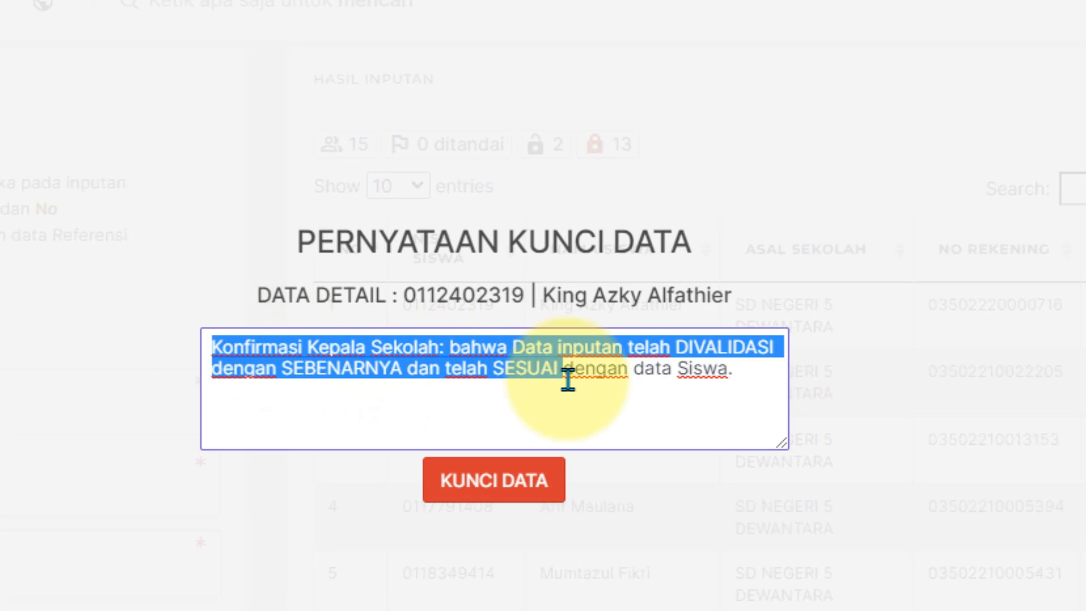
{"action": "left_click", "coordinate": [877, 214]}
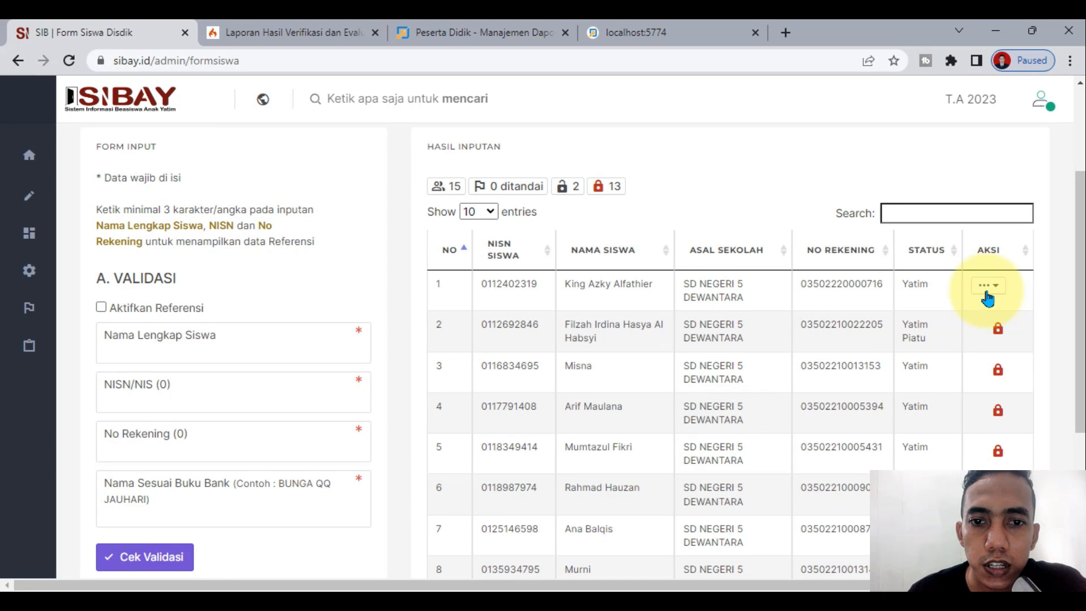
{"action": "left_click", "coordinate": [988, 288]}
{"action": "left_click", "coordinate": [996, 383]}
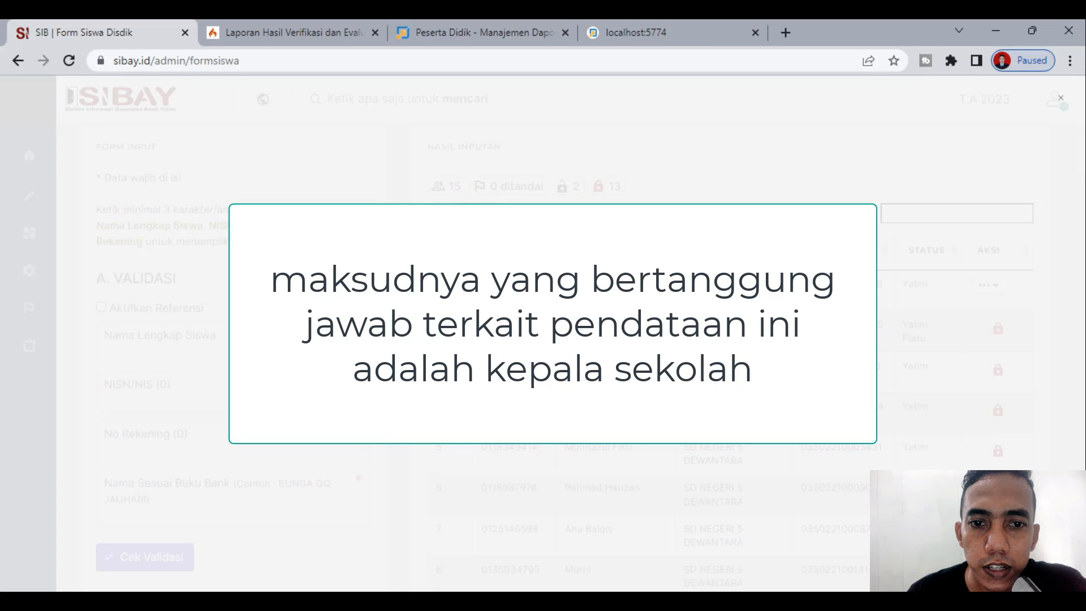
{"action": "left_click", "coordinate": [532, 390]}
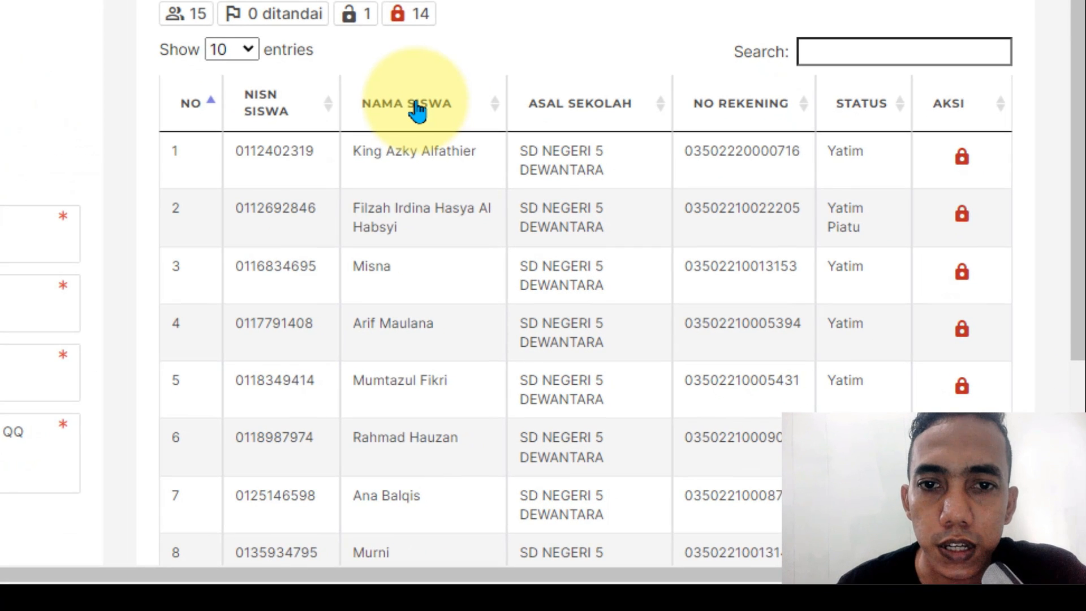
Step: Sort by NAMA SISWA and lock the one remaining unlocked record with Kunci > KUNCI DATA
{"action": "left_click", "coordinate": [610, 256]}
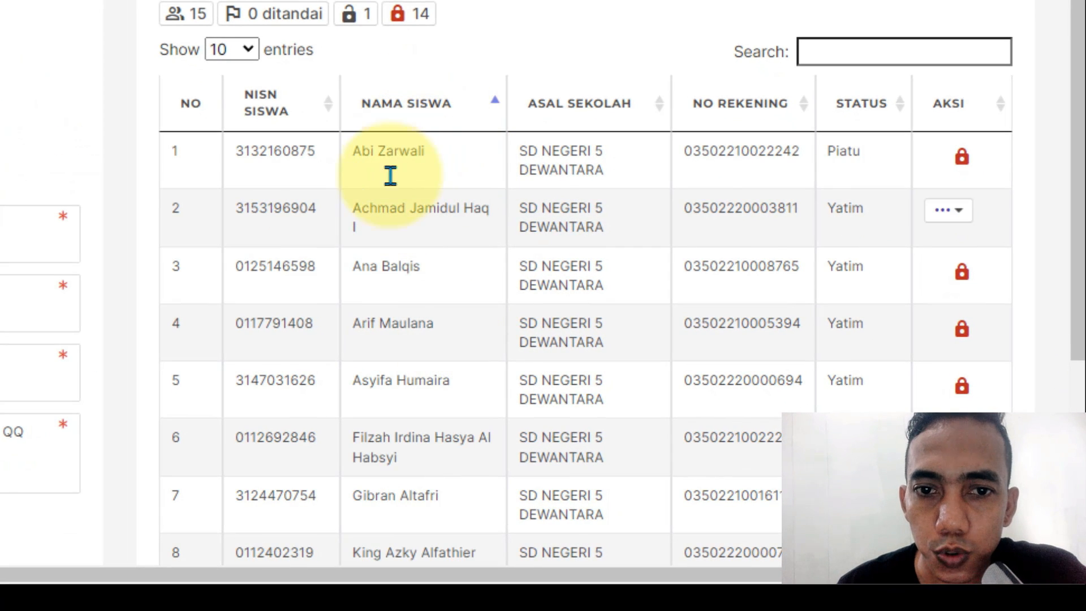
{"action": "scroll", "coordinate": [366, 450], "scroll_direction": "down", "scroll_amount": 2}
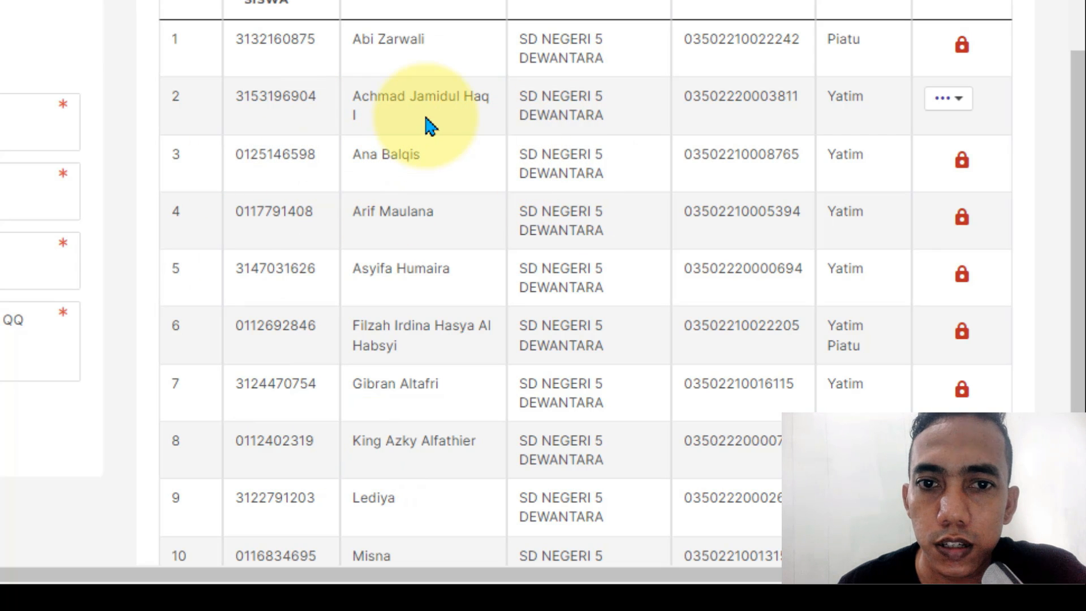
{"action": "left_click", "coordinate": [951, 98]}
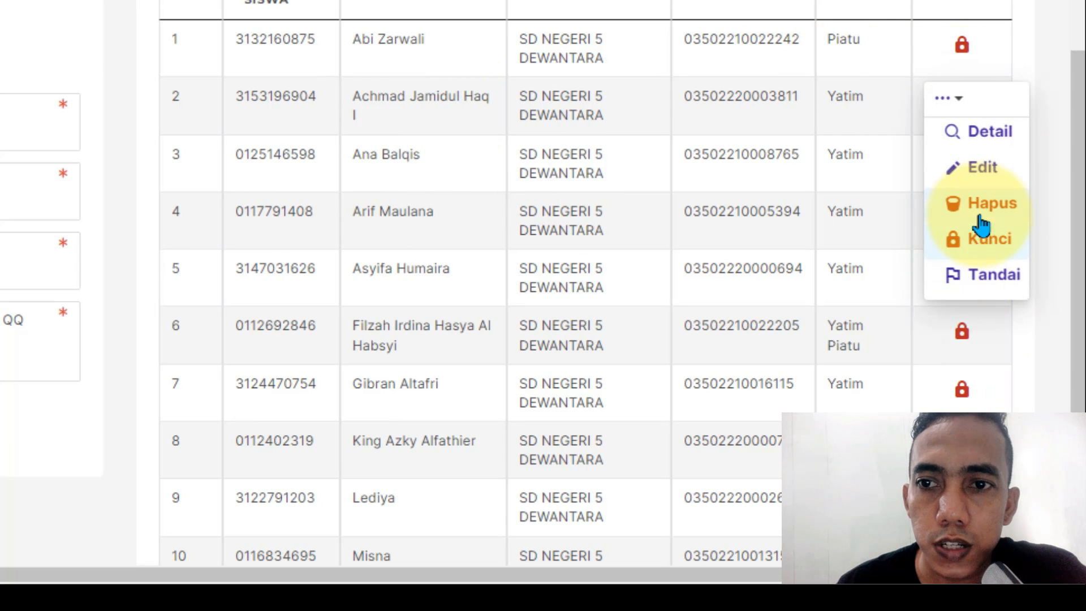
{"action": "left_click", "coordinate": [982, 247]}
{"action": "left_click", "coordinate": [357, 314]}
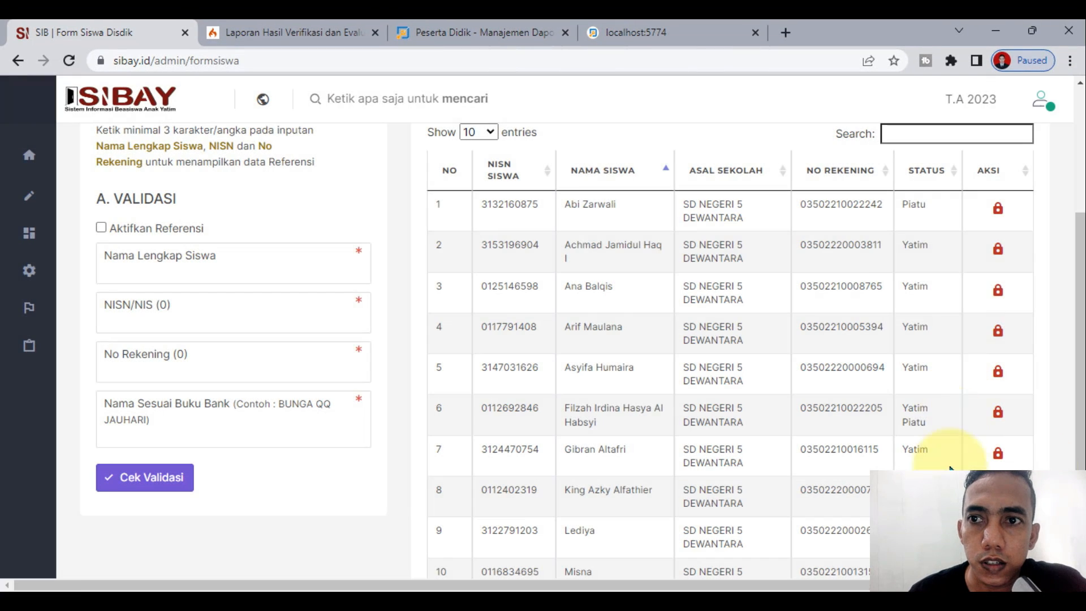
Step: Check page 2 of the Hasil Inputan table to confirm all records are locked
{"action": "scroll", "coordinate": [994, 311], "scroll_direction": "down", "scroll_amount": 3}
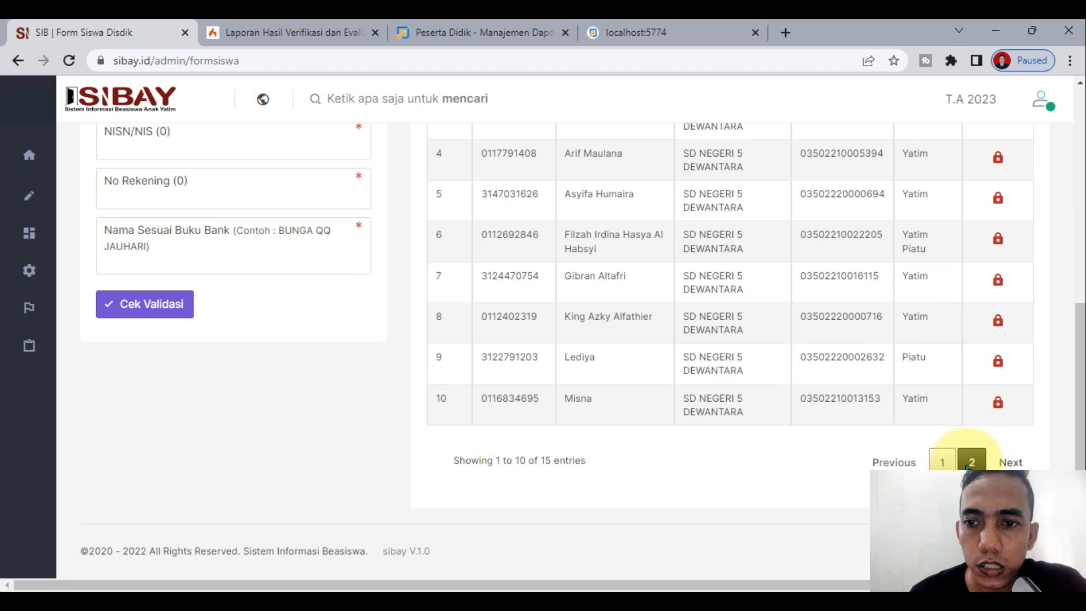
{"action": "left_click", "coordinate": [971, 463]}
{"action": "scroll", "coordinate": [951, 451], "scroll_direction": "up", "scroll_amount": 5}
{"action": "scroll", "coordinate": [736, 379], "scroll_direction": "down", "scroll_amount": 4}
{"action": "scroll", "coordinate": [417, 395], "scroll_direction": "up", "scroll_amount": 1}
Step: Open the Data Inputan report from the Laporan section and scroll through the Progress Data column
{"action": "mouse_move", "coordinate": [68, 283]}
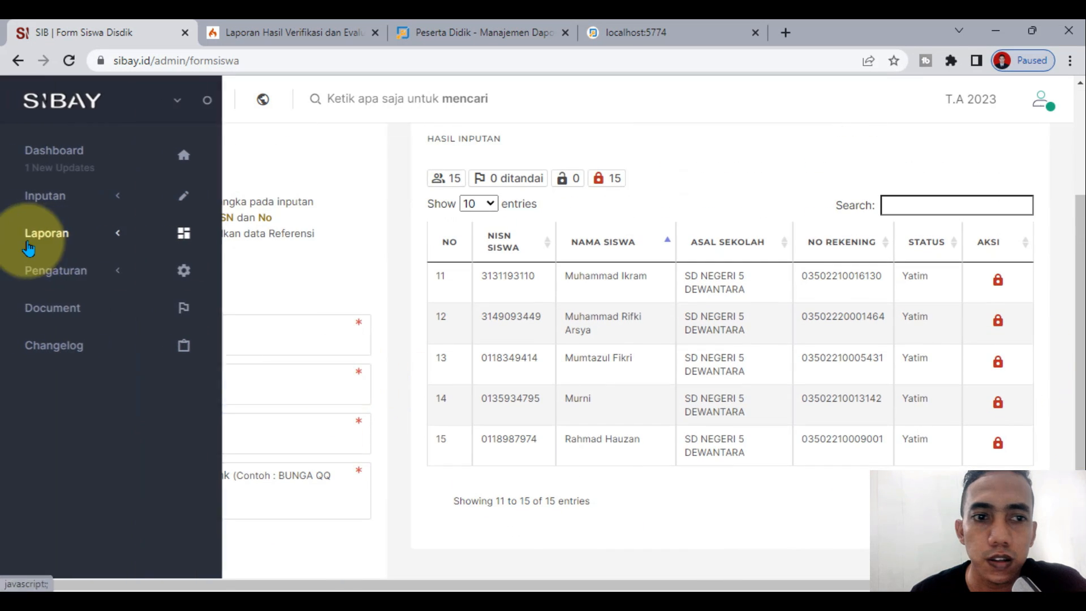
{"action": "left_click", "coordinate": [54, 232]}
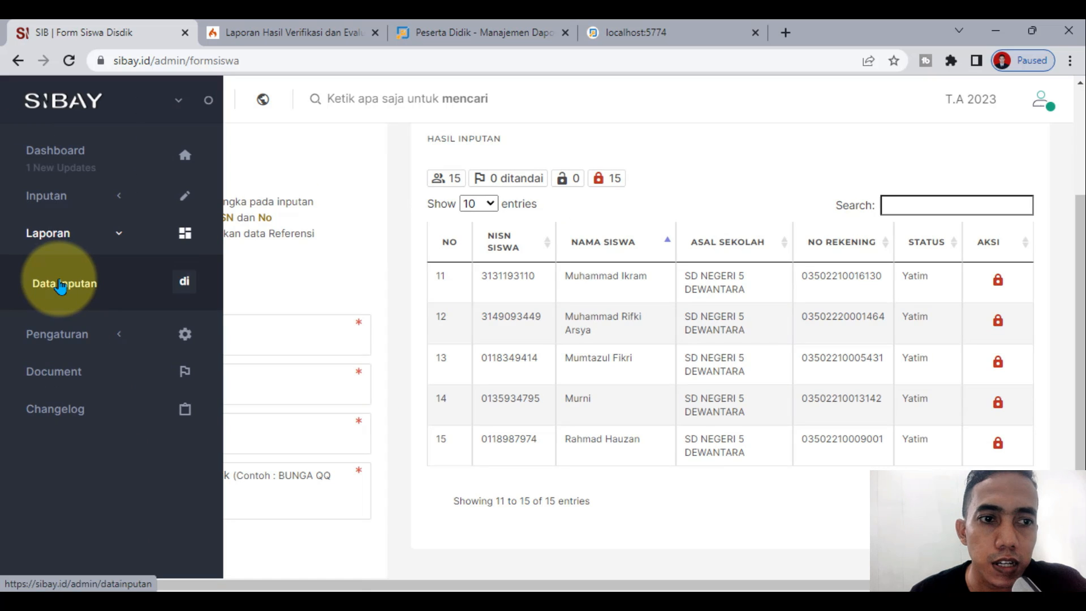
{"action": "left_click", "coordinate": [60, 286]}
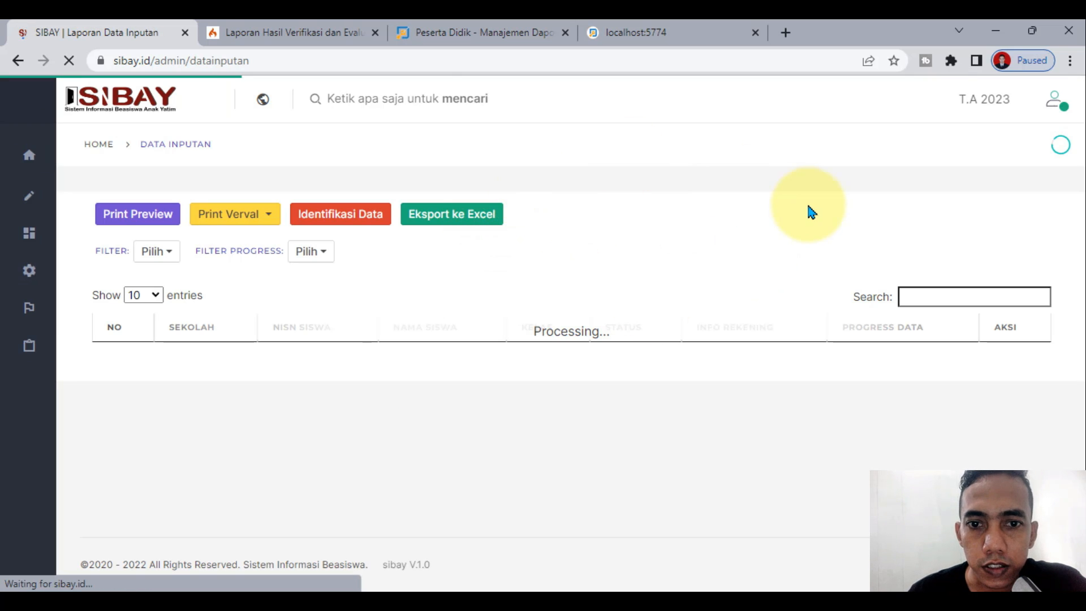
{"action": "scroll", "coordinate": [708, 293], "scroll_direction": "down", "scroll_amount": 4}
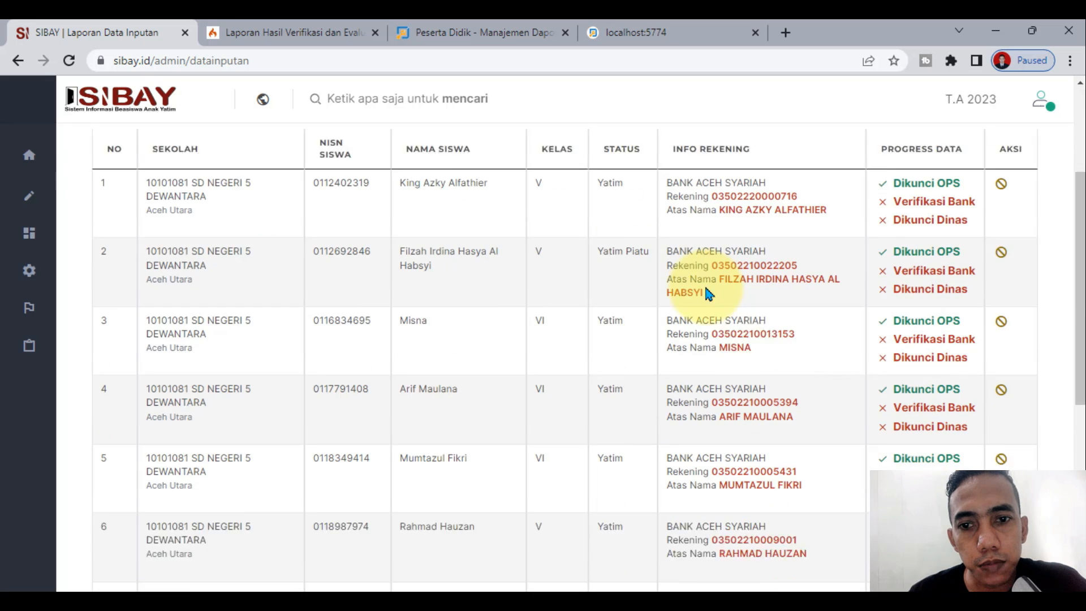
{"action": "scroll", "coordinate": [964, 218], "scroll_direction": "down", "scroll_amount": 2}
{"action": "scroll", "coordinate": [1018, 219], "scroll_direction": "up", "scroll_amount": 4}
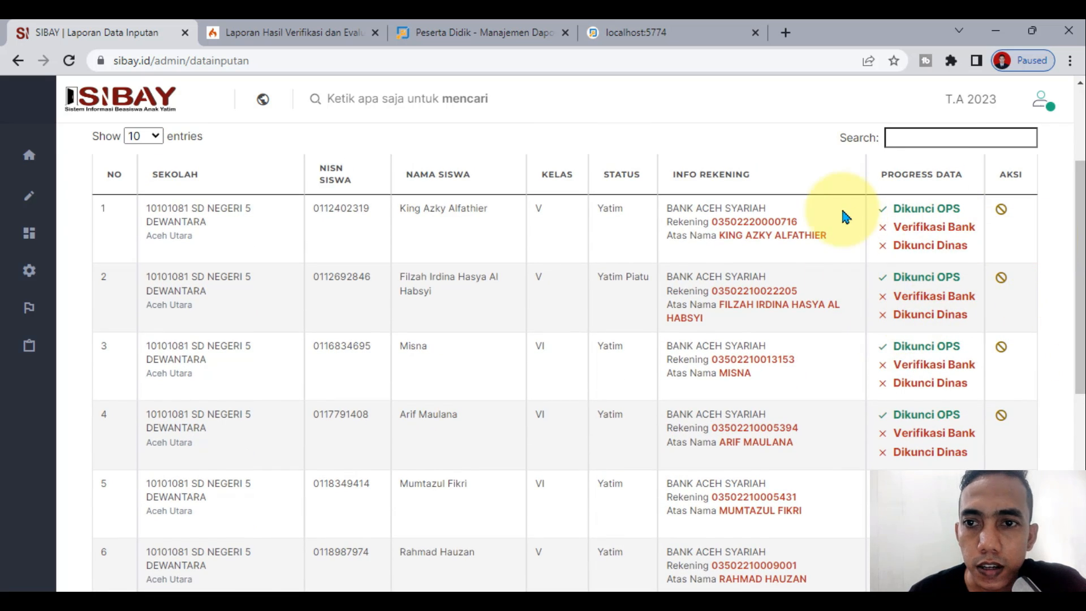
{"action": "scroll", "coordinate": [496, 393], "scroll_direction": "up", "scroll_amount": 3}
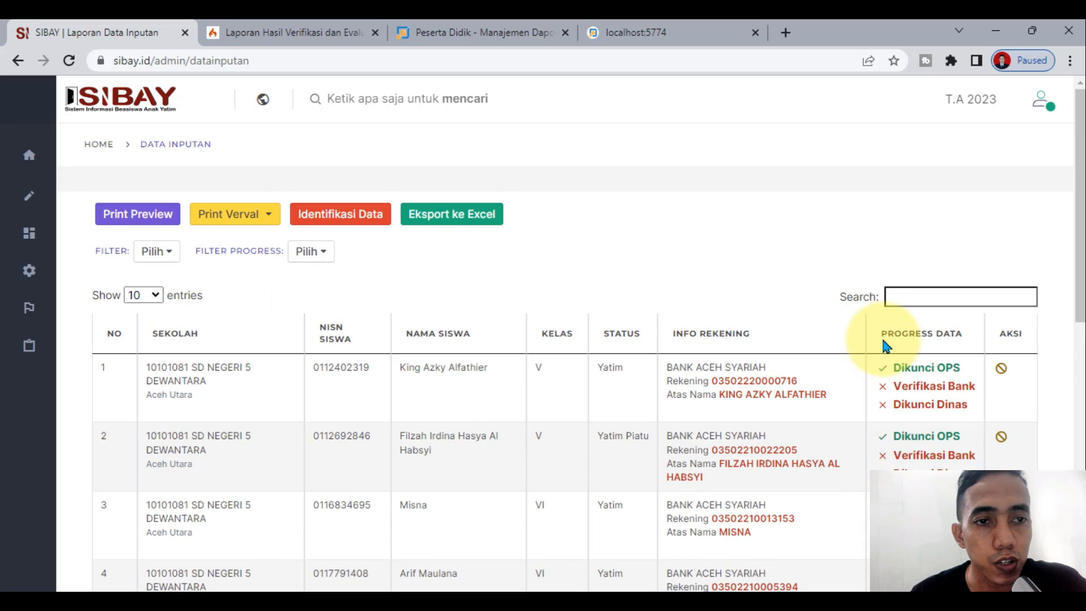
{"action": "scroll", "coordinate": [894, 334], "scroll_direction": "down", "scroll_amount": 1}
Step: Highlight row 1's remaining progress stages, including Dikunci Dinas, then clear the highlight
{"action": "left_click_drag", "start_coordinate": [894, 307], "coordinate": [981, 331]}
{"action": "left_click", "coordinate": [969, 357]}
{"action": "left_click_drag", "start_coordinate": [891, 325], "coordinate": [986, 325]}
{"action": "left_click", "coordinate": [747, 192]}
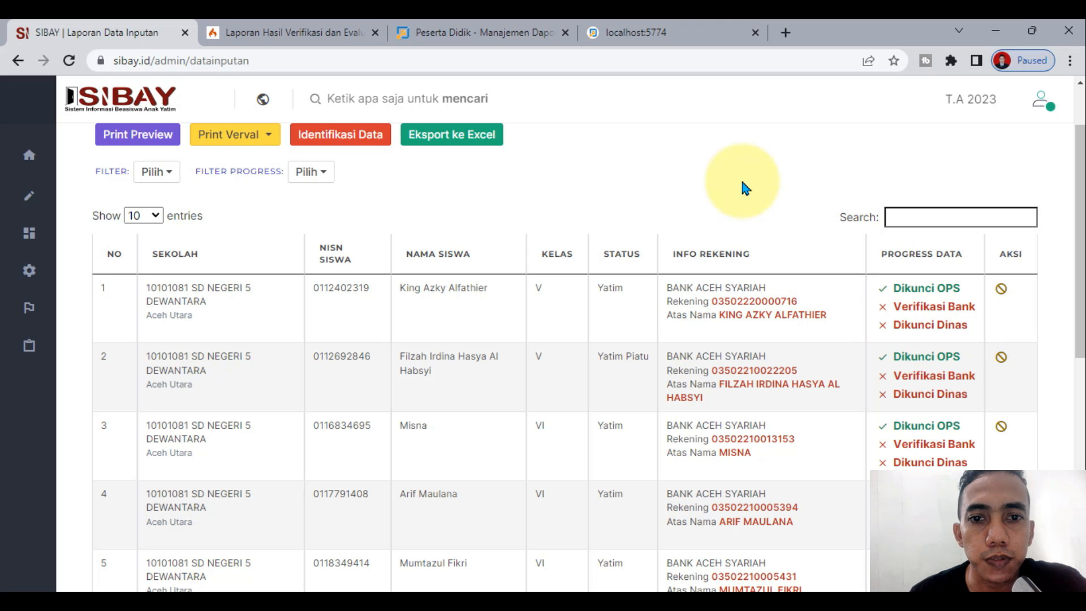
{"action": "scroll", "coordinate": [594, 229], "scroll_direction": "up", "scroll_amount": 1}
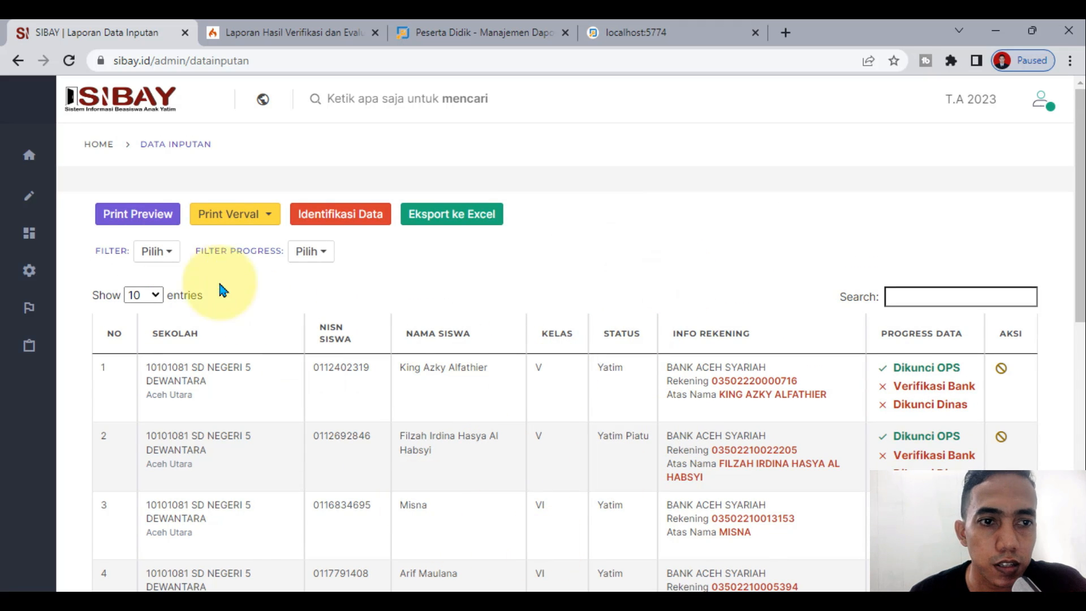
Step: Preview the 3-page Hasil Verifikasi dan Evaluasi report for printing, cancel, and close its tab
{"action": "left_click", "coordinate": [146, 214]}
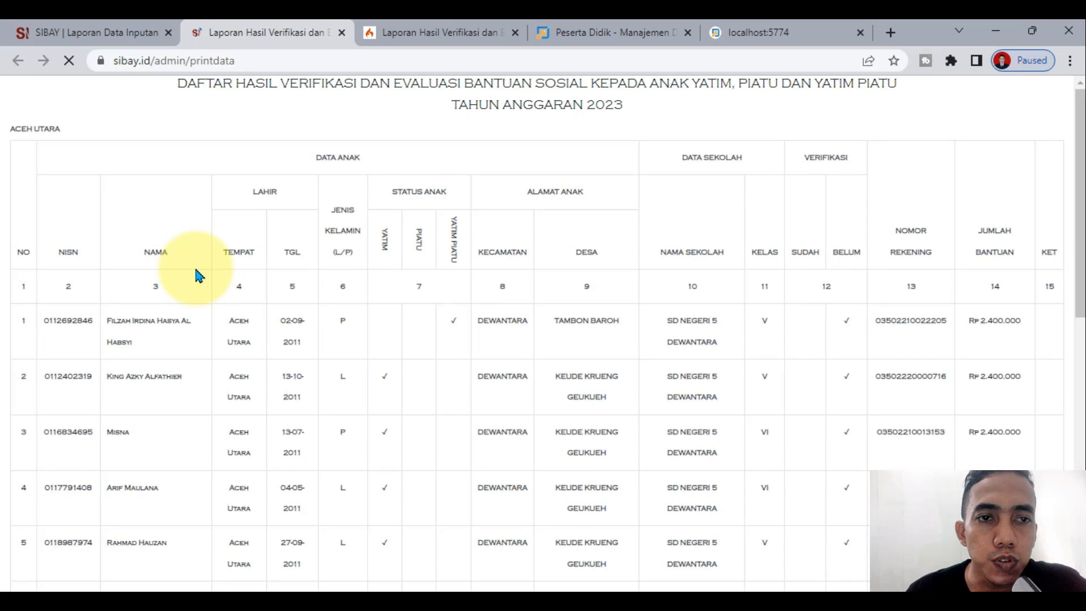
{"action": "scroll", "coordinate": [472, 357], "scroll_direction": "down", "scroll_amount": 10}
{"action": "scroll", "coordinate": [469, 396], "scroll_direction": "down", "scroll_amount": 2}
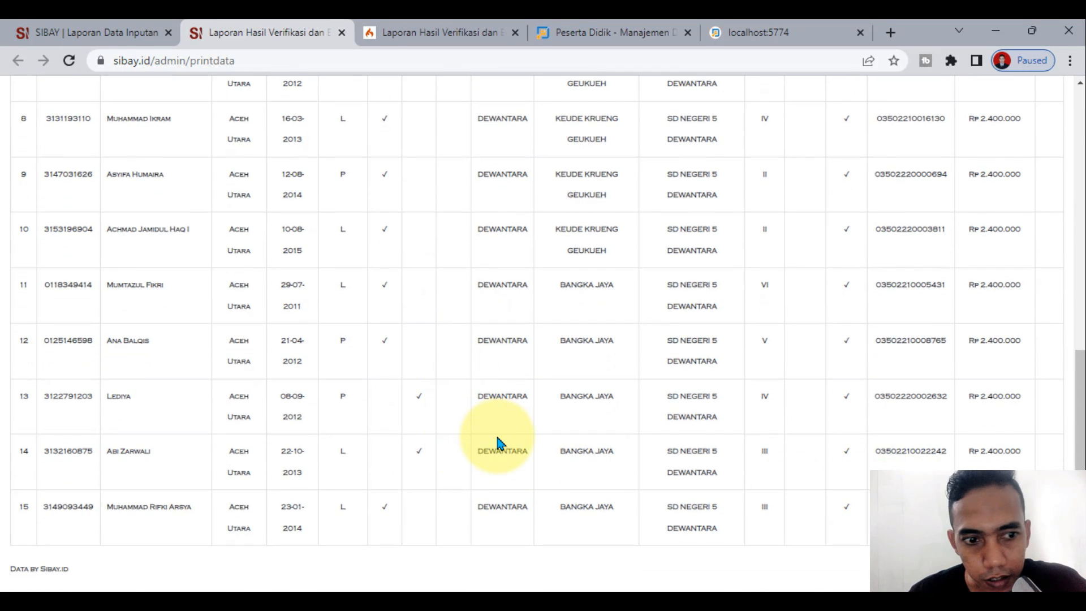
{"action": "key", "text": "ctrl+p"}
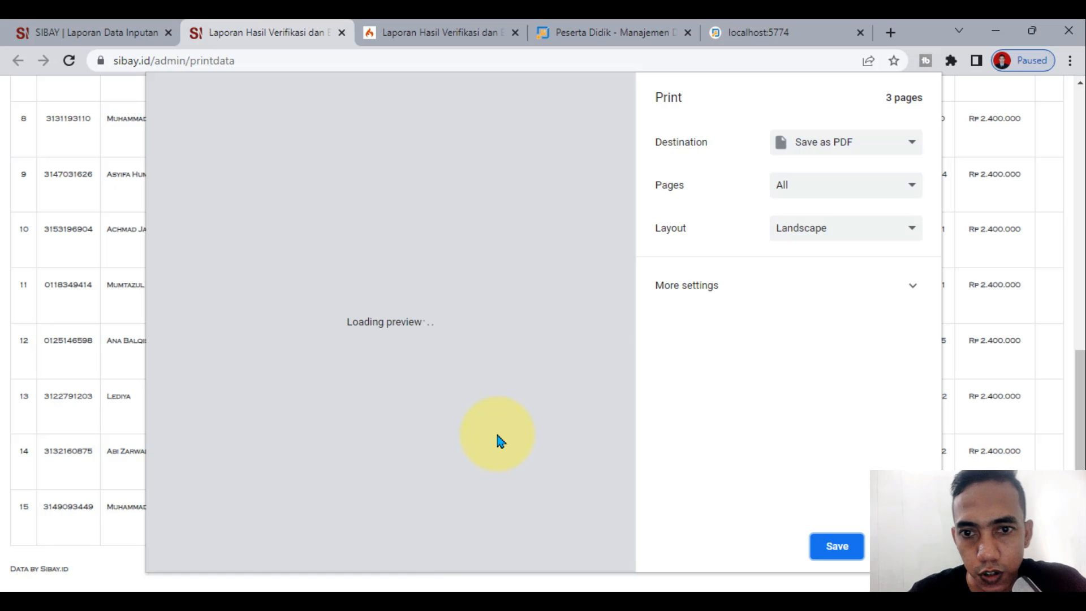
{"action": "scroll", "coordinate": [495, 396], "scroll_direction": "down", "scroll_amount": 10}
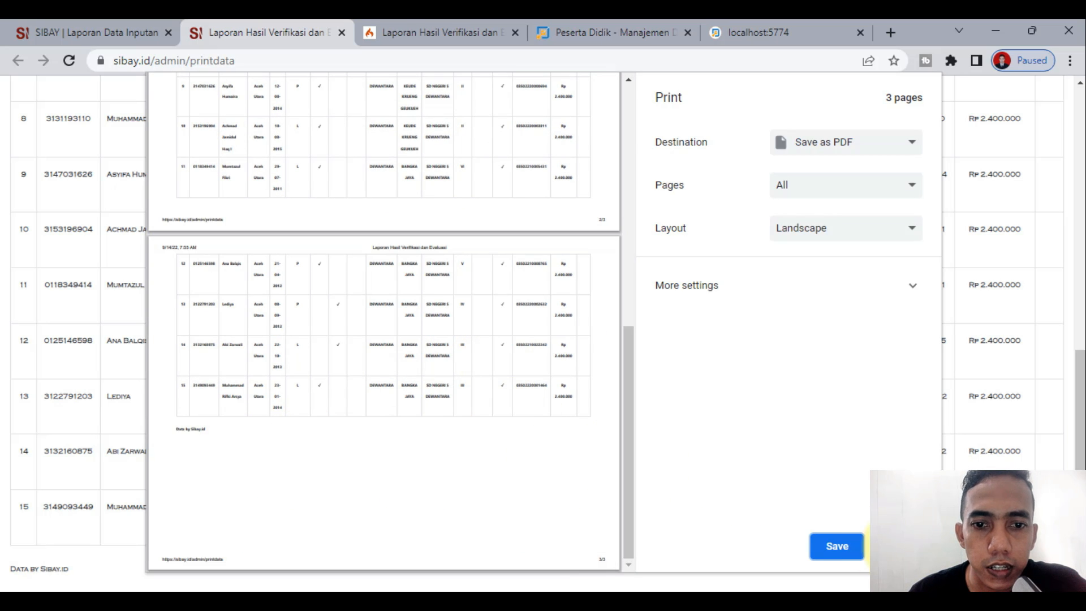
{"action": "left_click", "coordinate": [897, 546]}
{"action": "scroll", "coordinate": [220, 391], "scroll_direction": "up", "scroll_amount": 10}
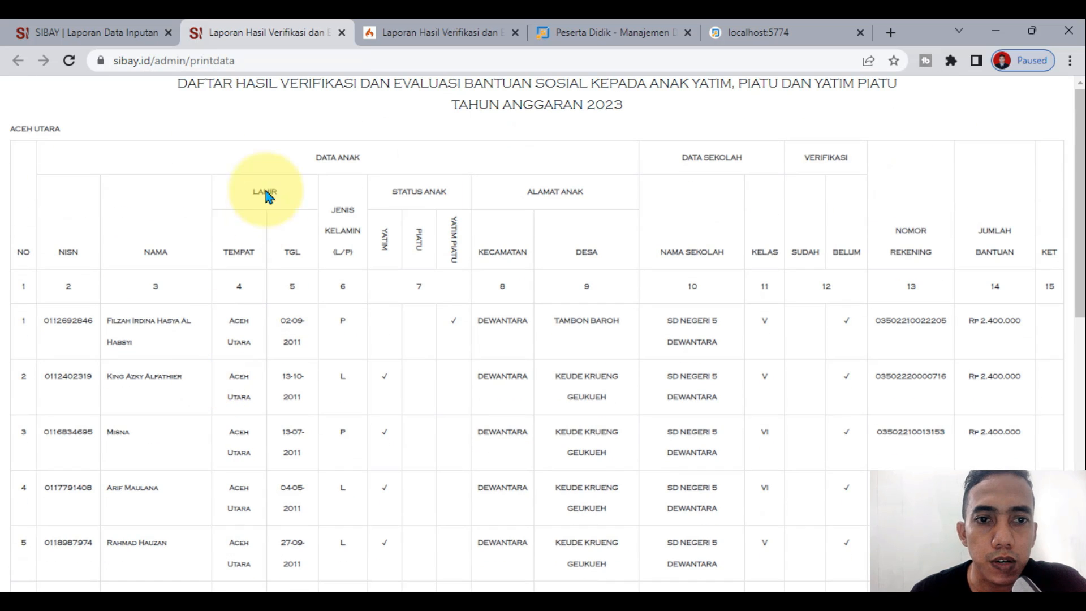
{"action": "left_click", "coordinate": [341, 33]}
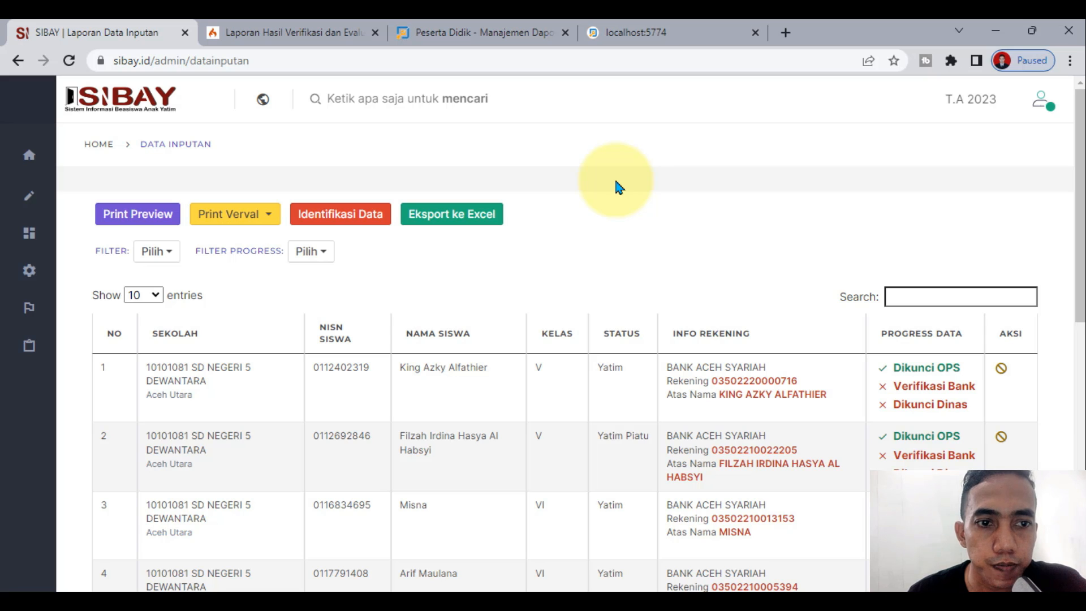
Step: Return to Inputan > Form Siswa and sort the Hasil Inputan list by NAMA SISWA
{"action": "mouse_move", "coordinate": [25, 266]}
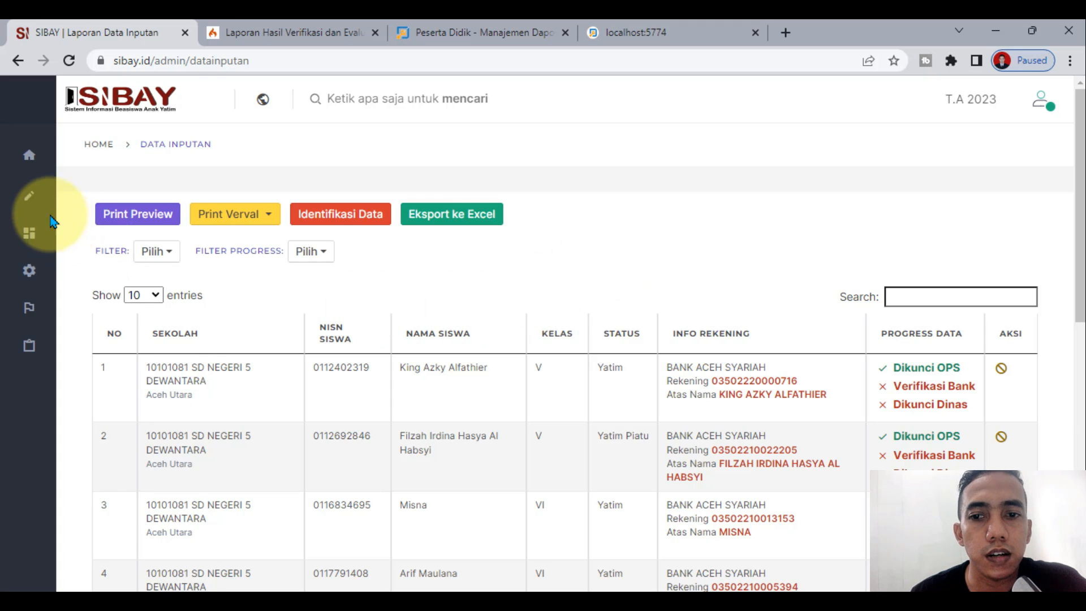
{"action": "left_click", "coordinate": [31, 195]}
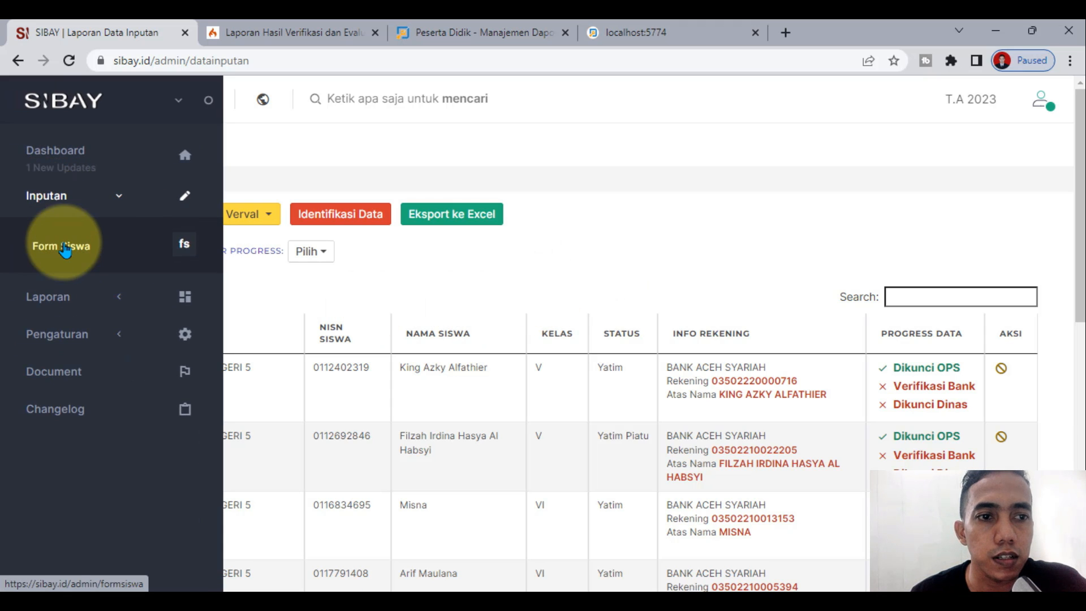
{"action": "left_click", "coordinate": [61, 249]}
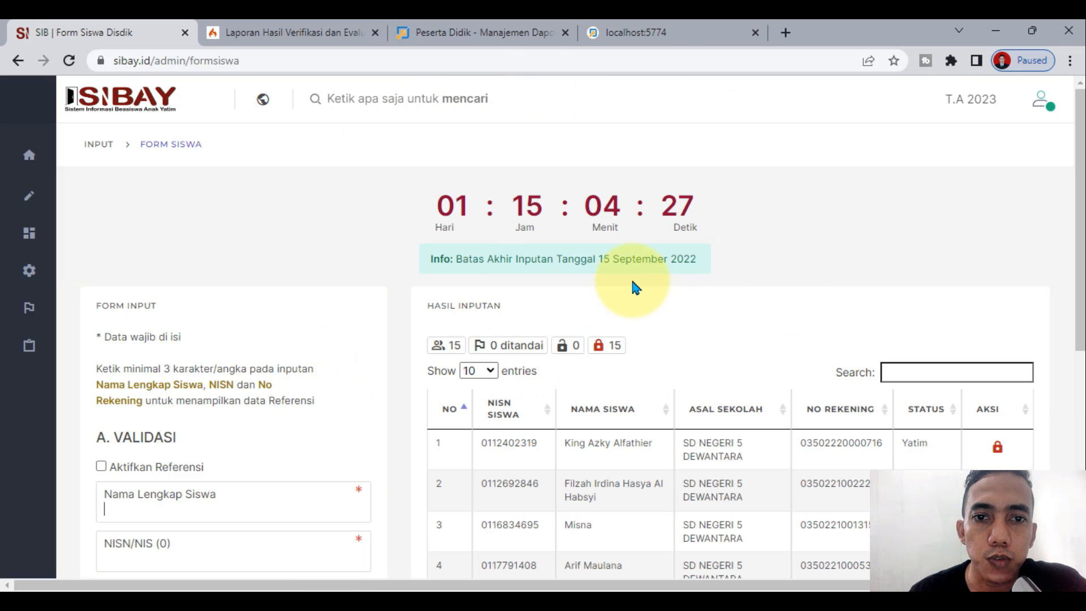
{"action": "scroll", "coordinate": [634, 287], "scroll_direction": "down", "scroll_amount": 7}
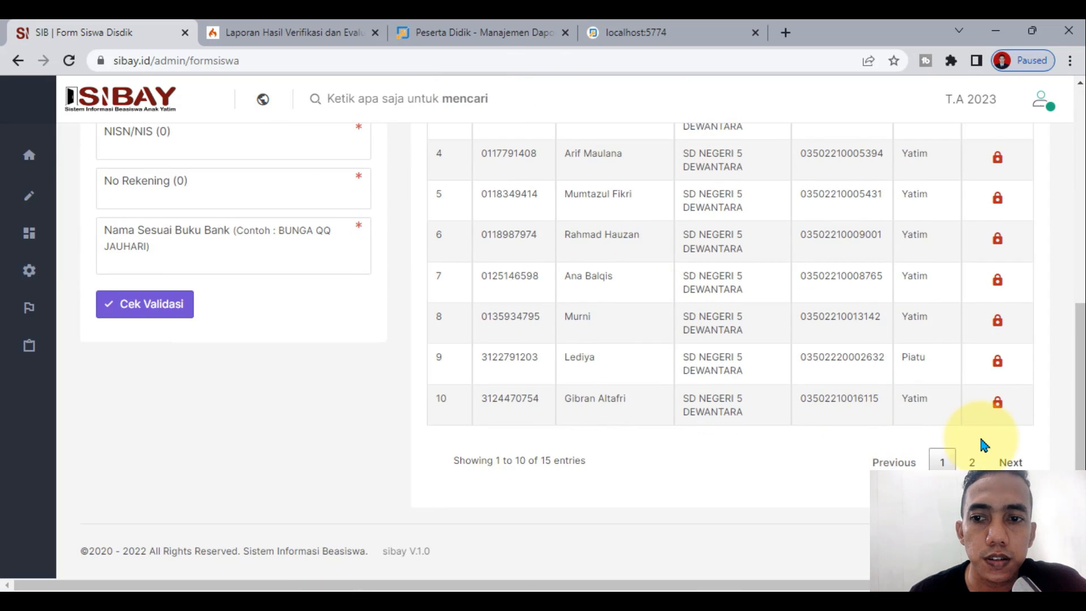
{"action": "scroll", "coordinate": [985, 443], "scroll_direction": "up", "scroll_amount": 4}
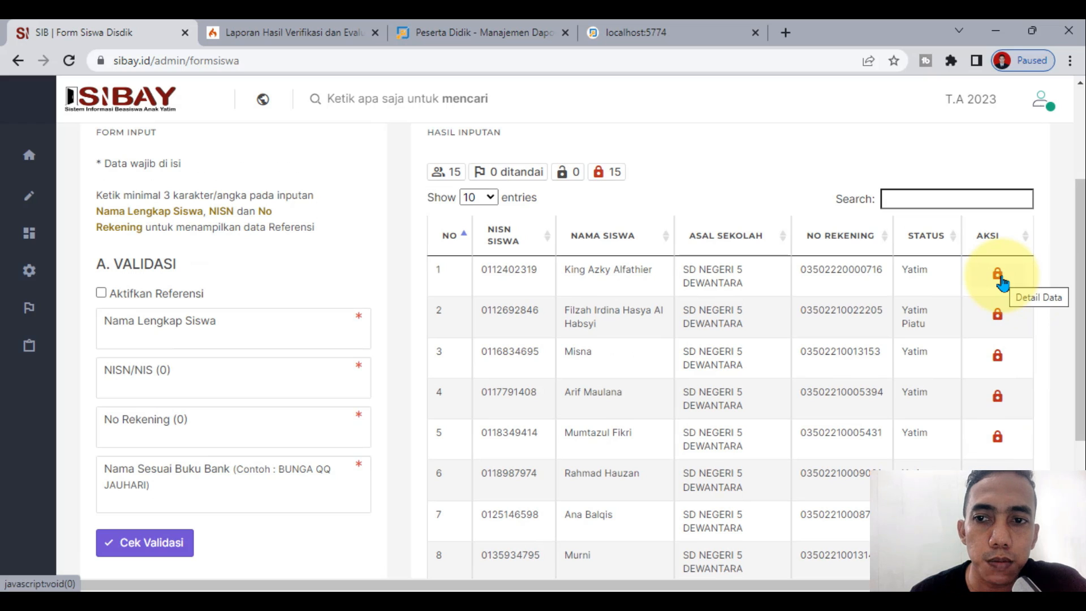
{"action": "left_click", "coordinate": [622, 238]}
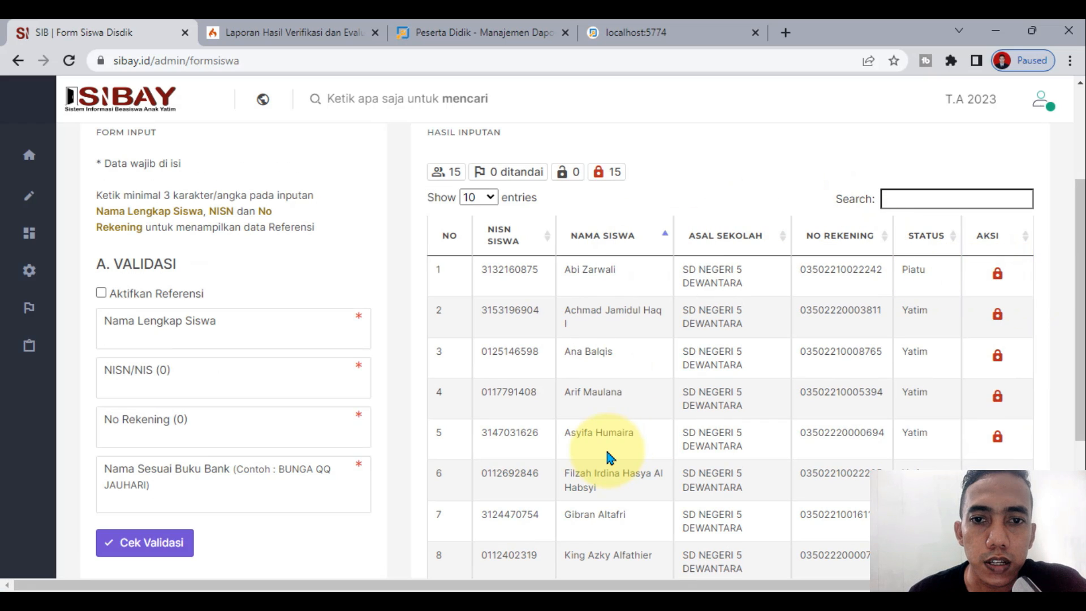